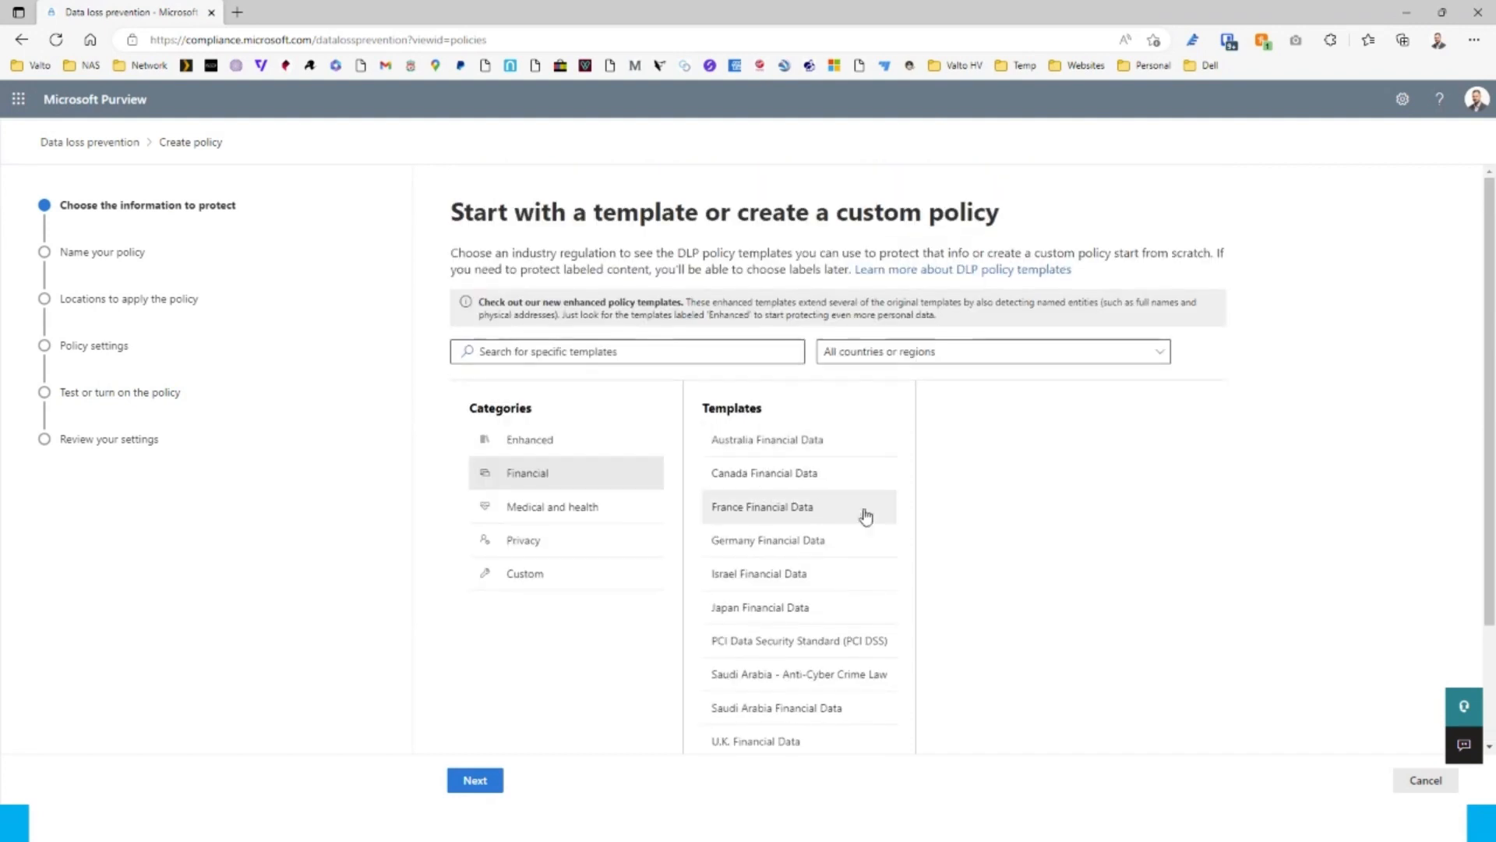
# Step: Examine the information types protected by the U.K. and U.S. Financial Data policy templates, and cancel the policy creation
pyautogui.scroll(-3, 873, 518)
pyautogui.click(812, 589)
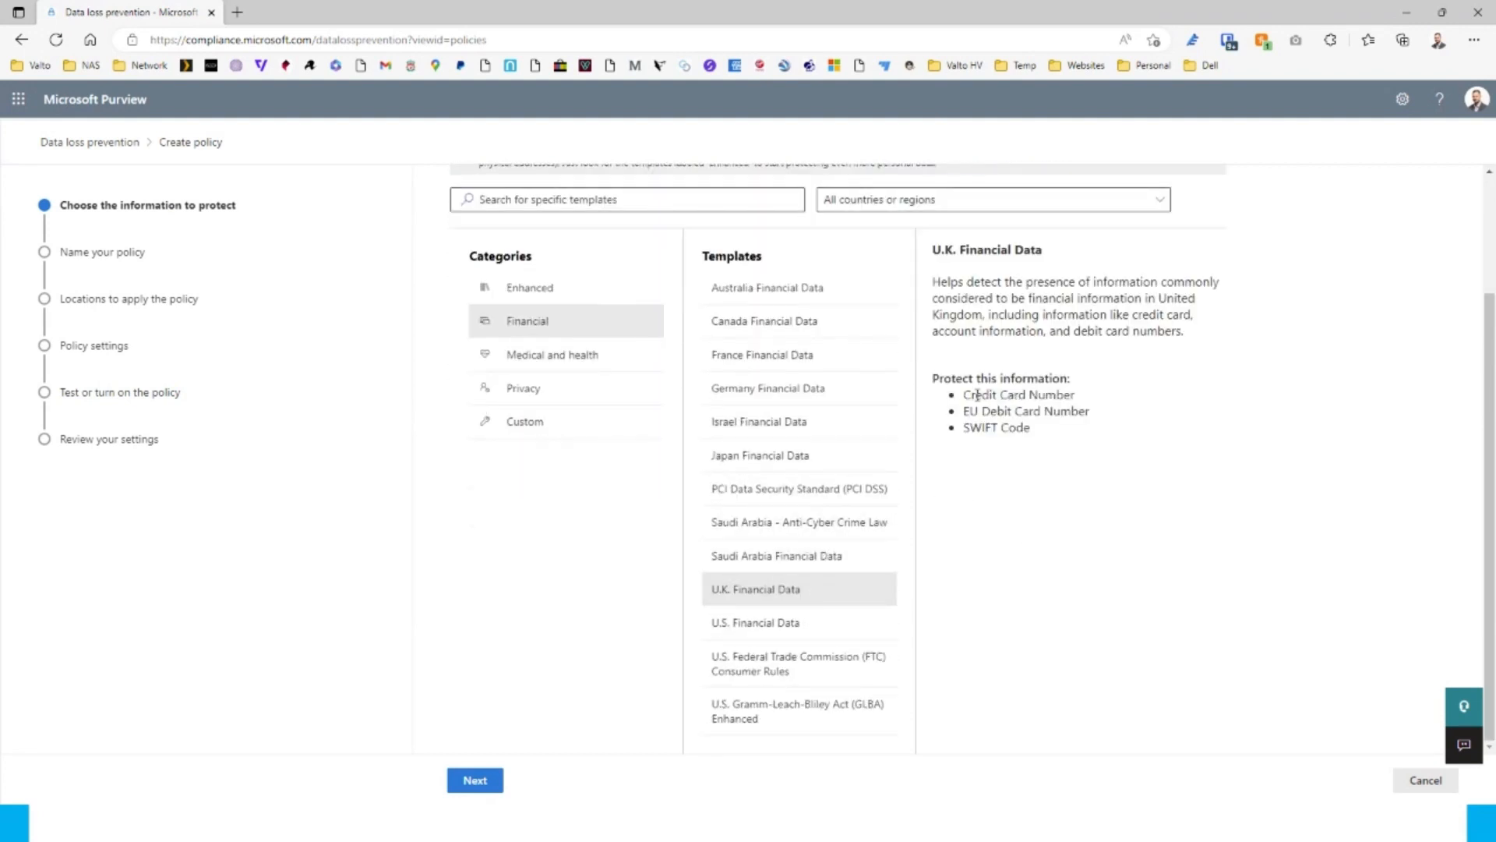
pyautogui.moveTo(974, 395); pyautogui.dragTo(1099, 402)
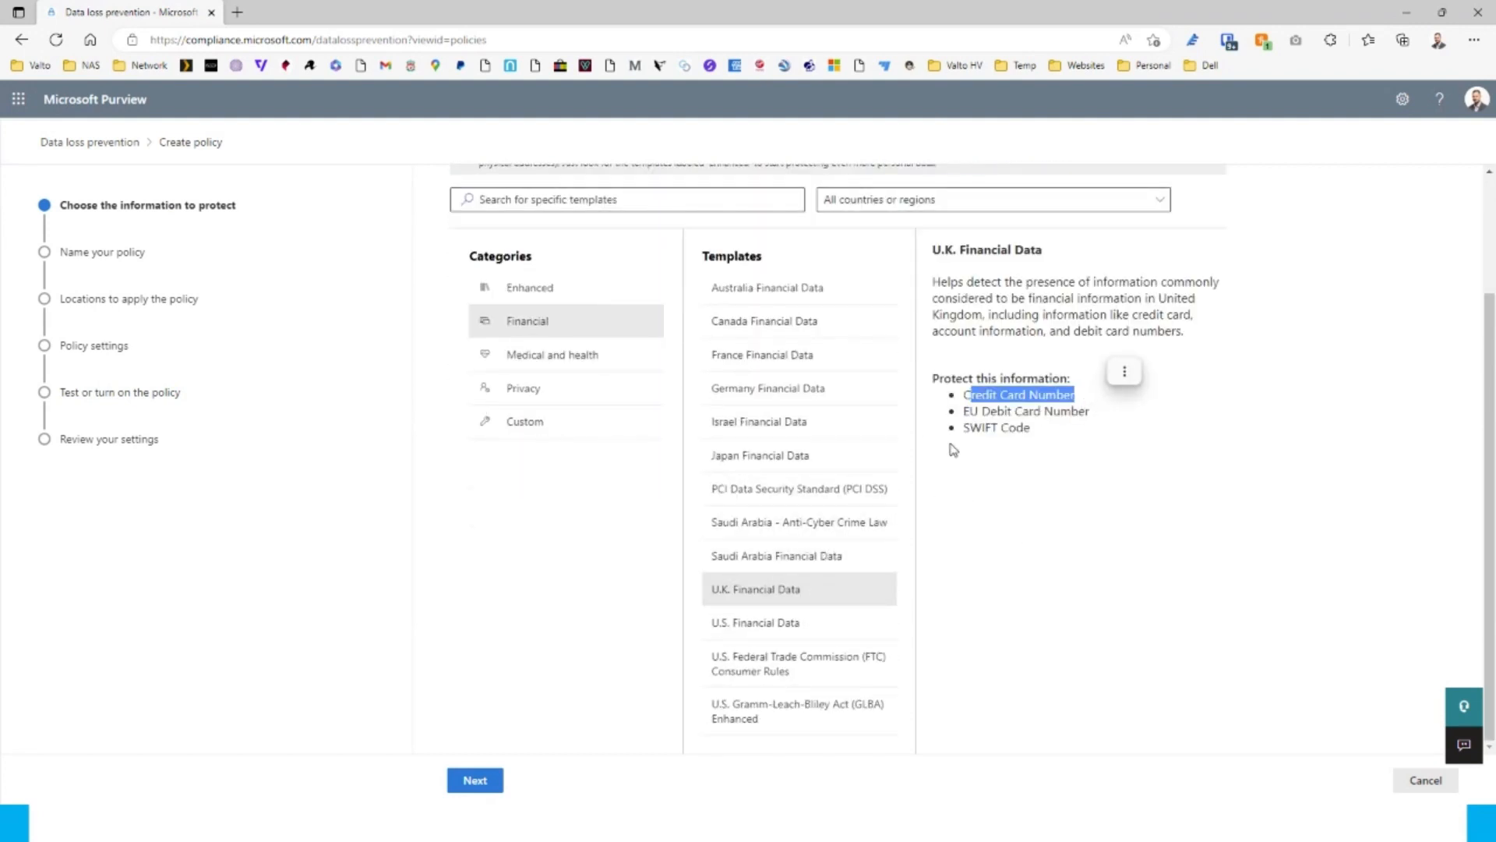
pyautogui.moveTo(982, 410); pyautogui.dragTo(1080, 411)
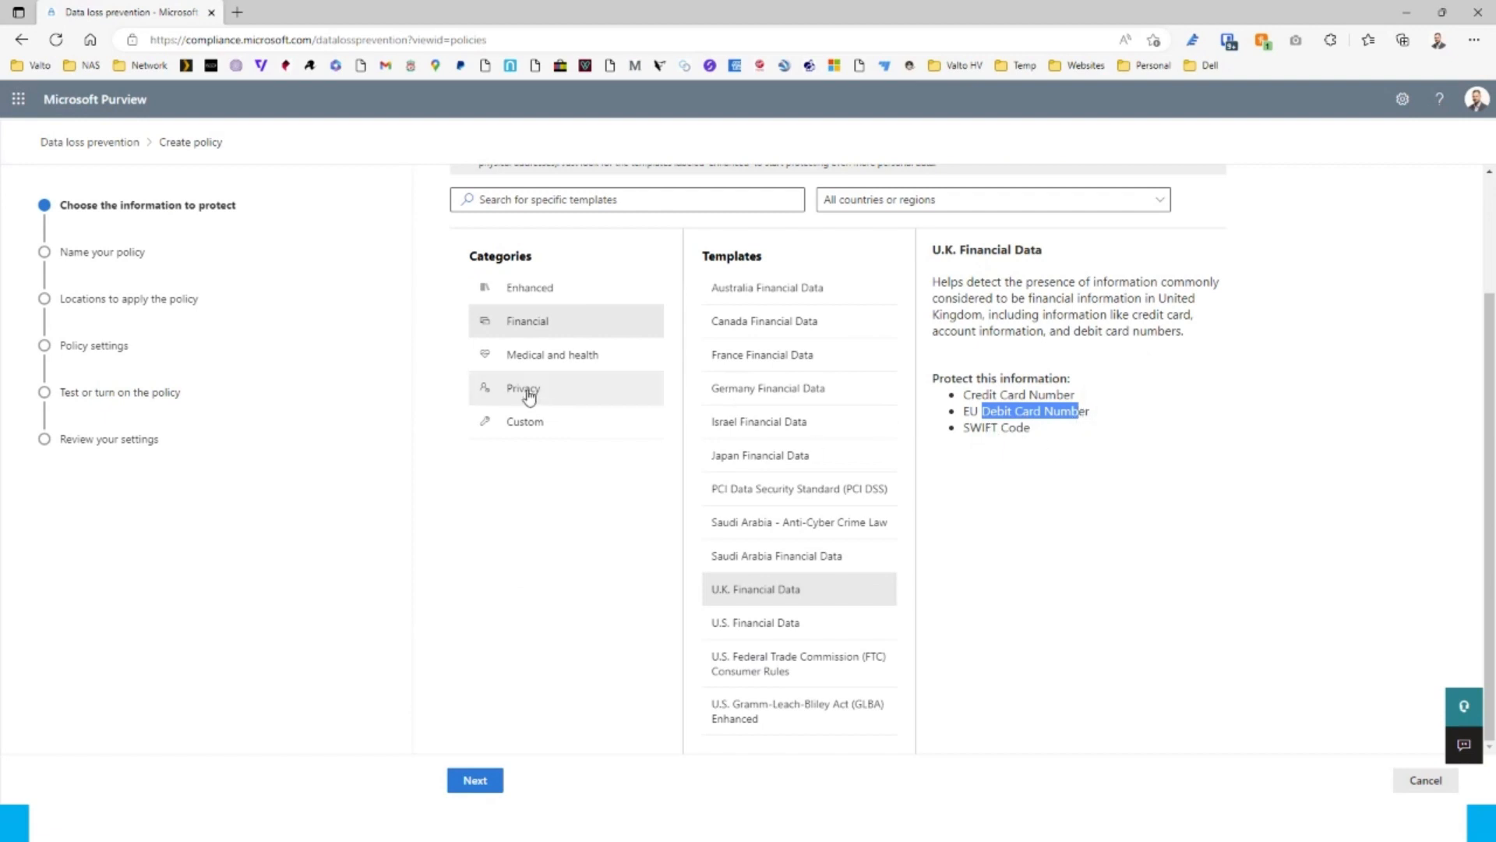
pyautogui.click(550, 366)
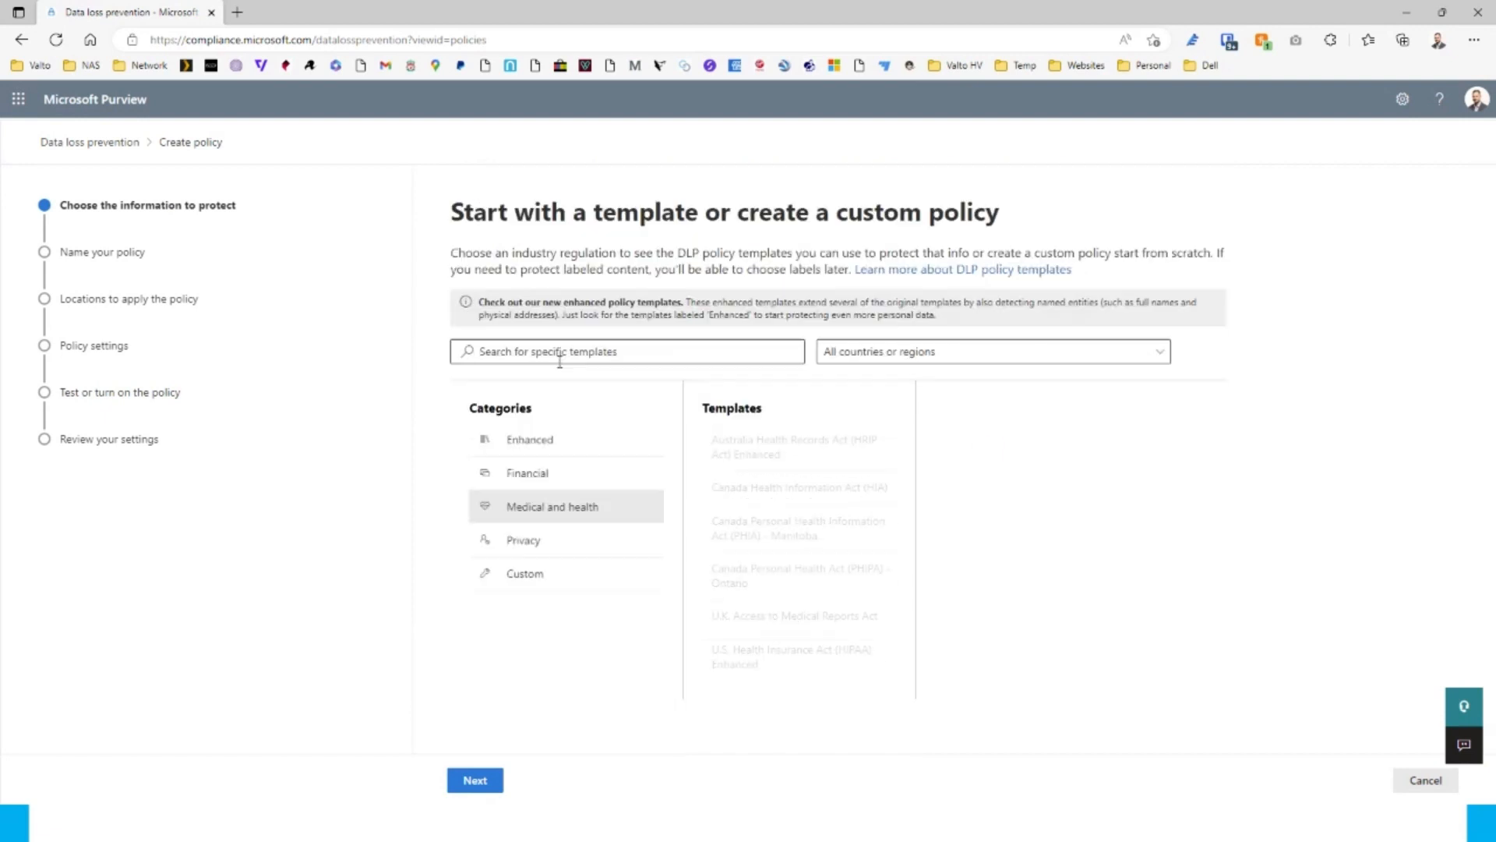
pyautogui.click(588, 473)
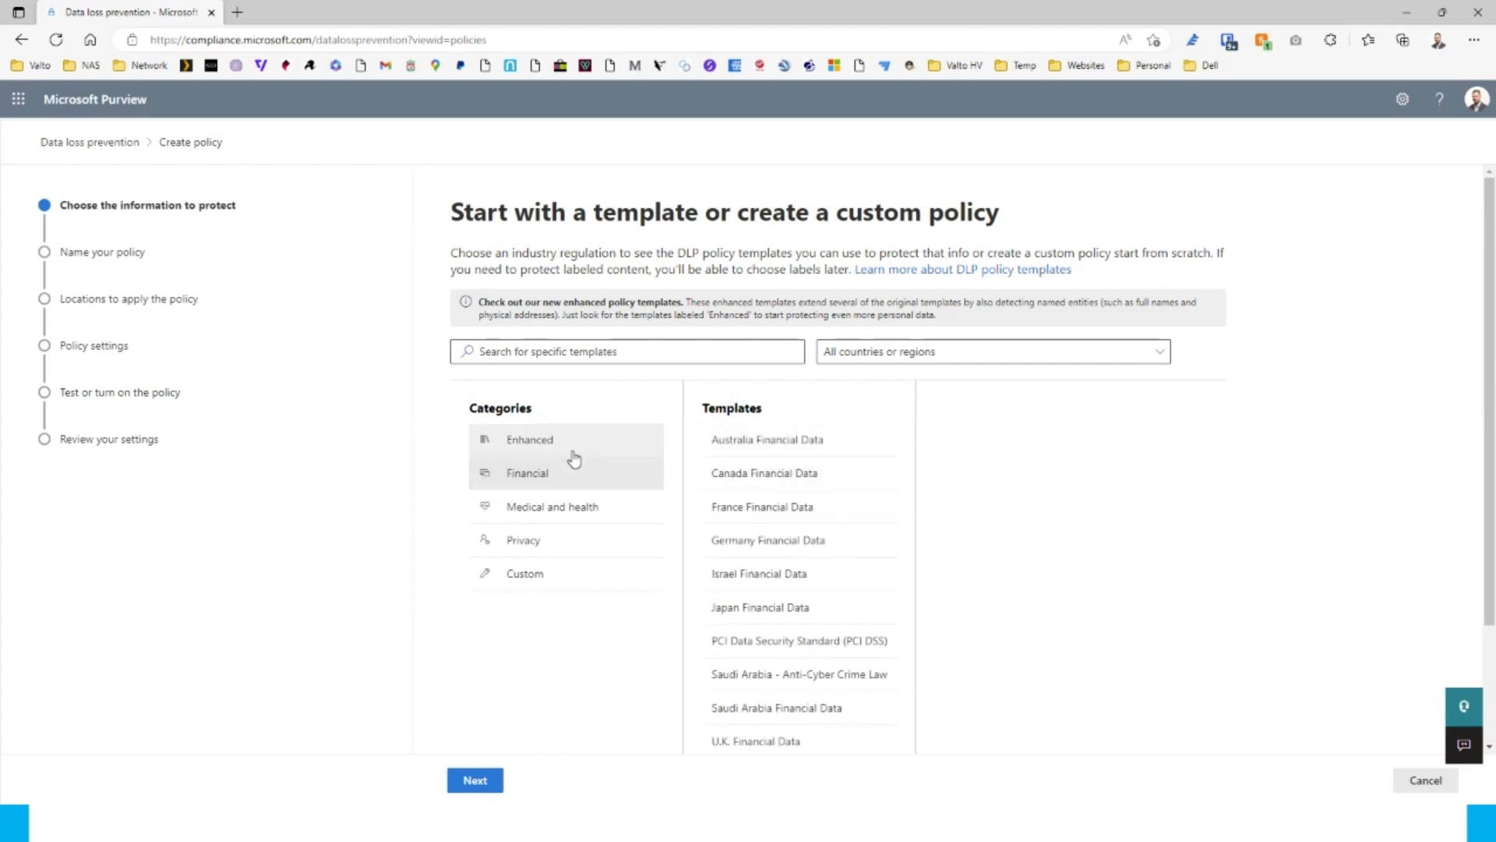
pyautogui.scroll(-1, 772, 584)
pyautogui.click(760, 685)
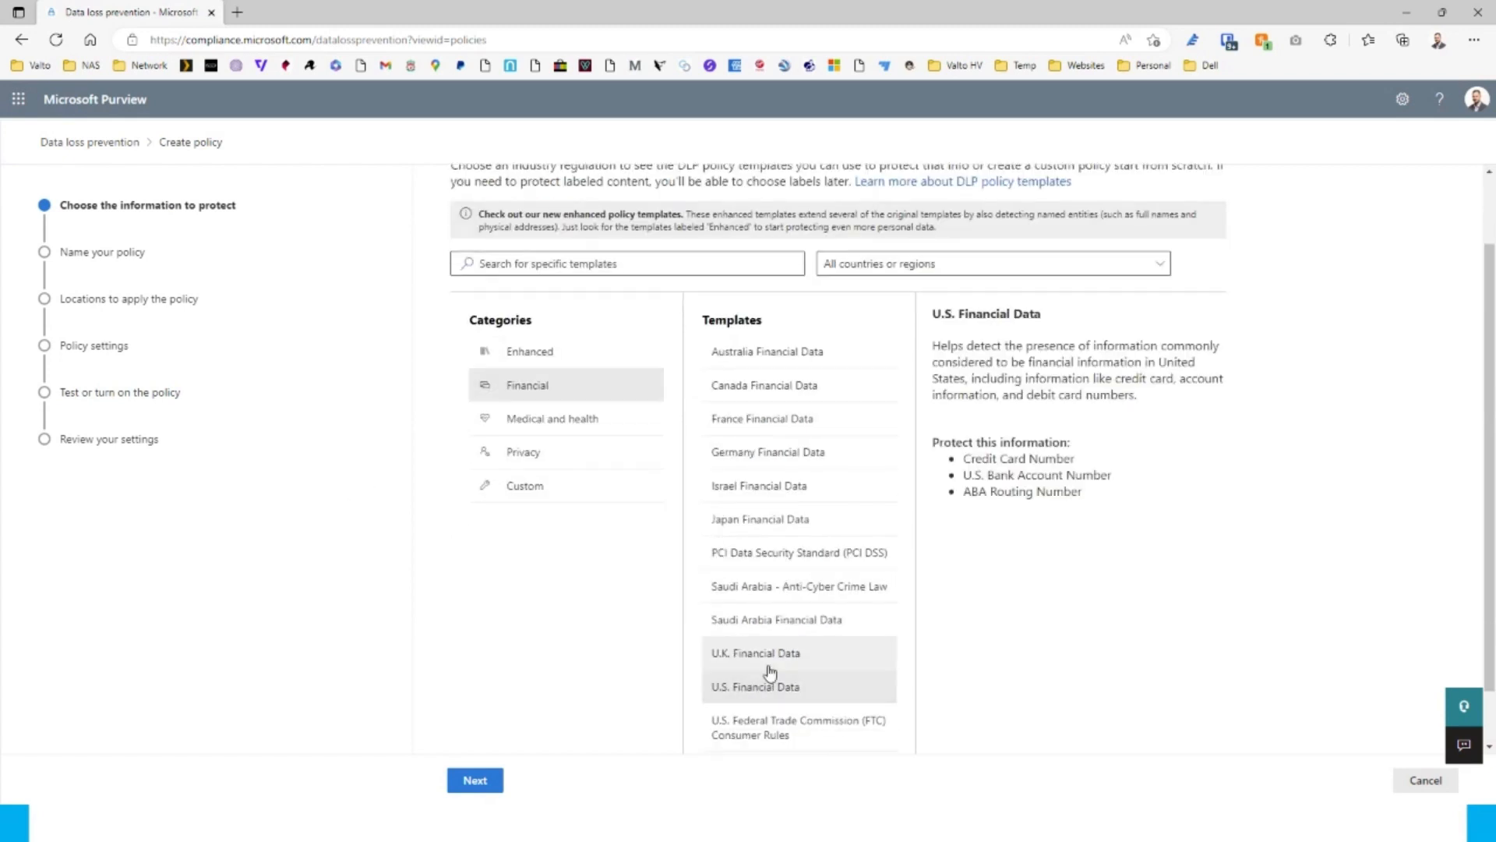
pyautogui.click(764, 661)
pyautogui.moveTo(964, 459); pyautogui.dragTo(1081, 463)
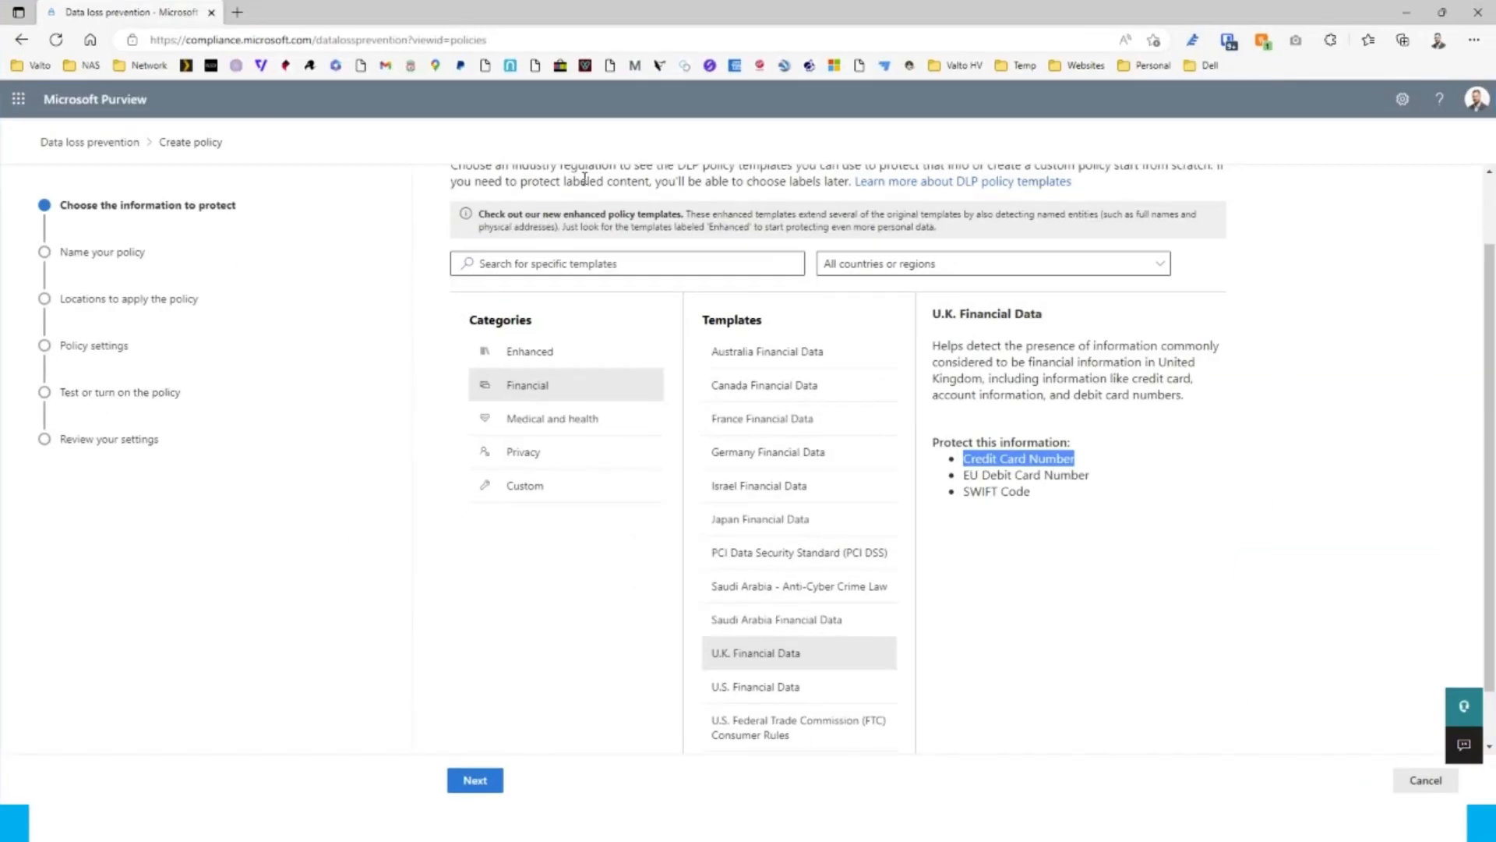
pyautogui.click(1426, 780)
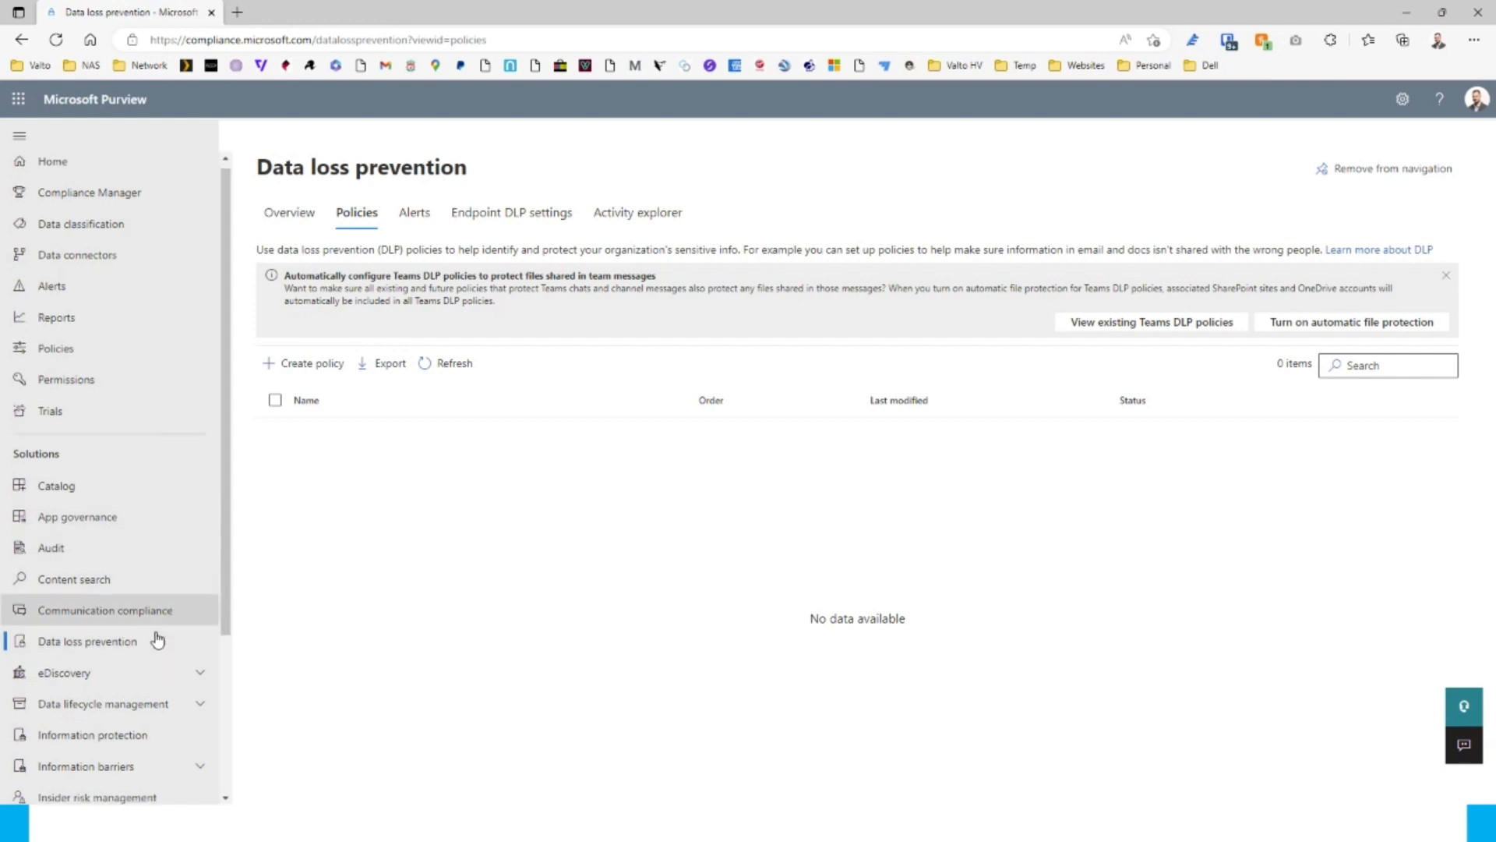
# Step: Start a new data loss prevention policy from the U.K. Financial Data template in the Financial category
pyautogui.scroll(-3, 148, 638)
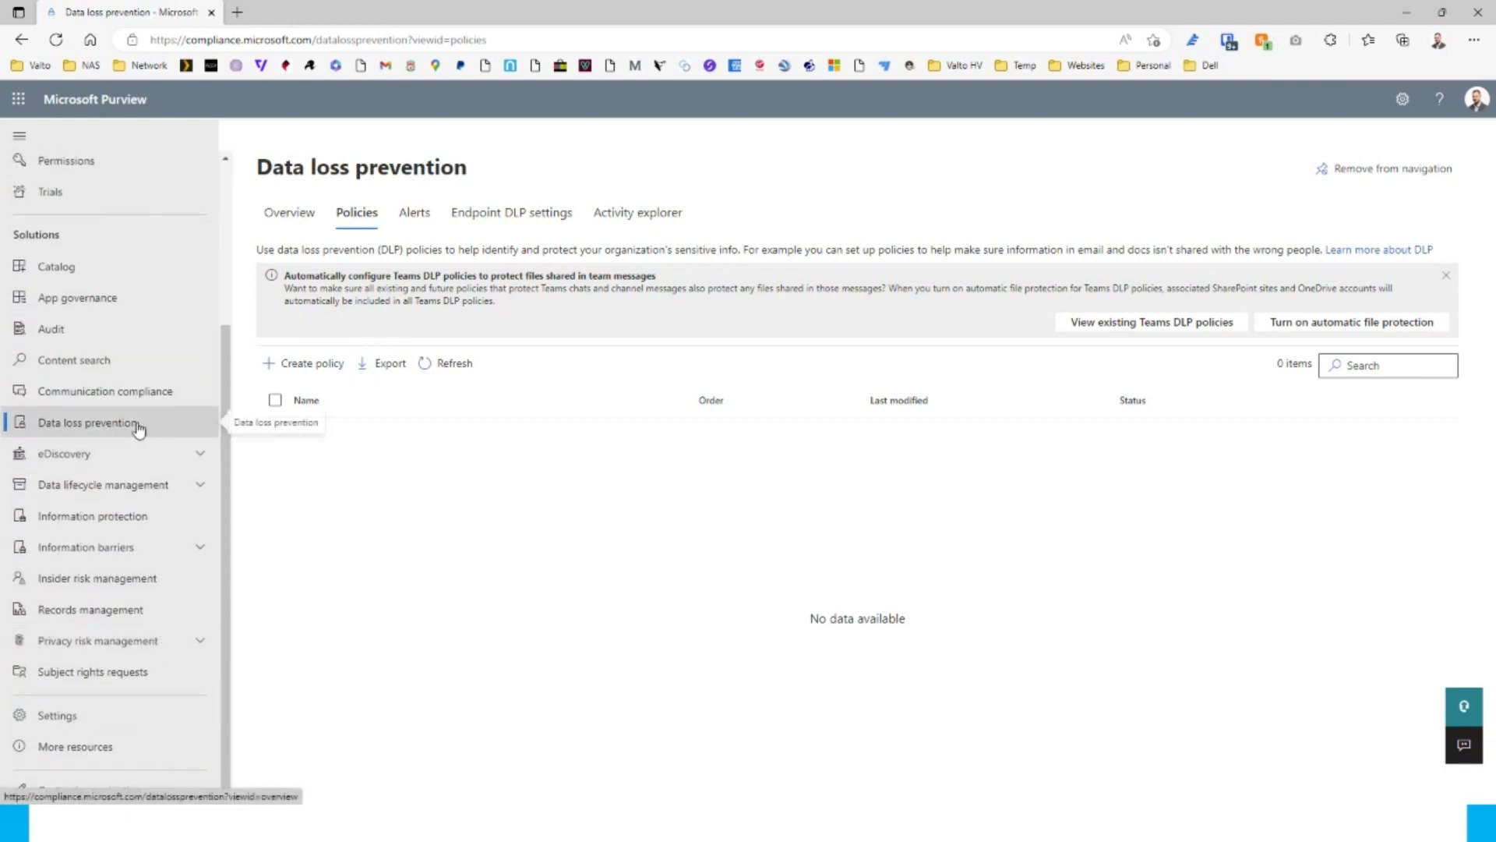
pyautogui.click(307, 364)
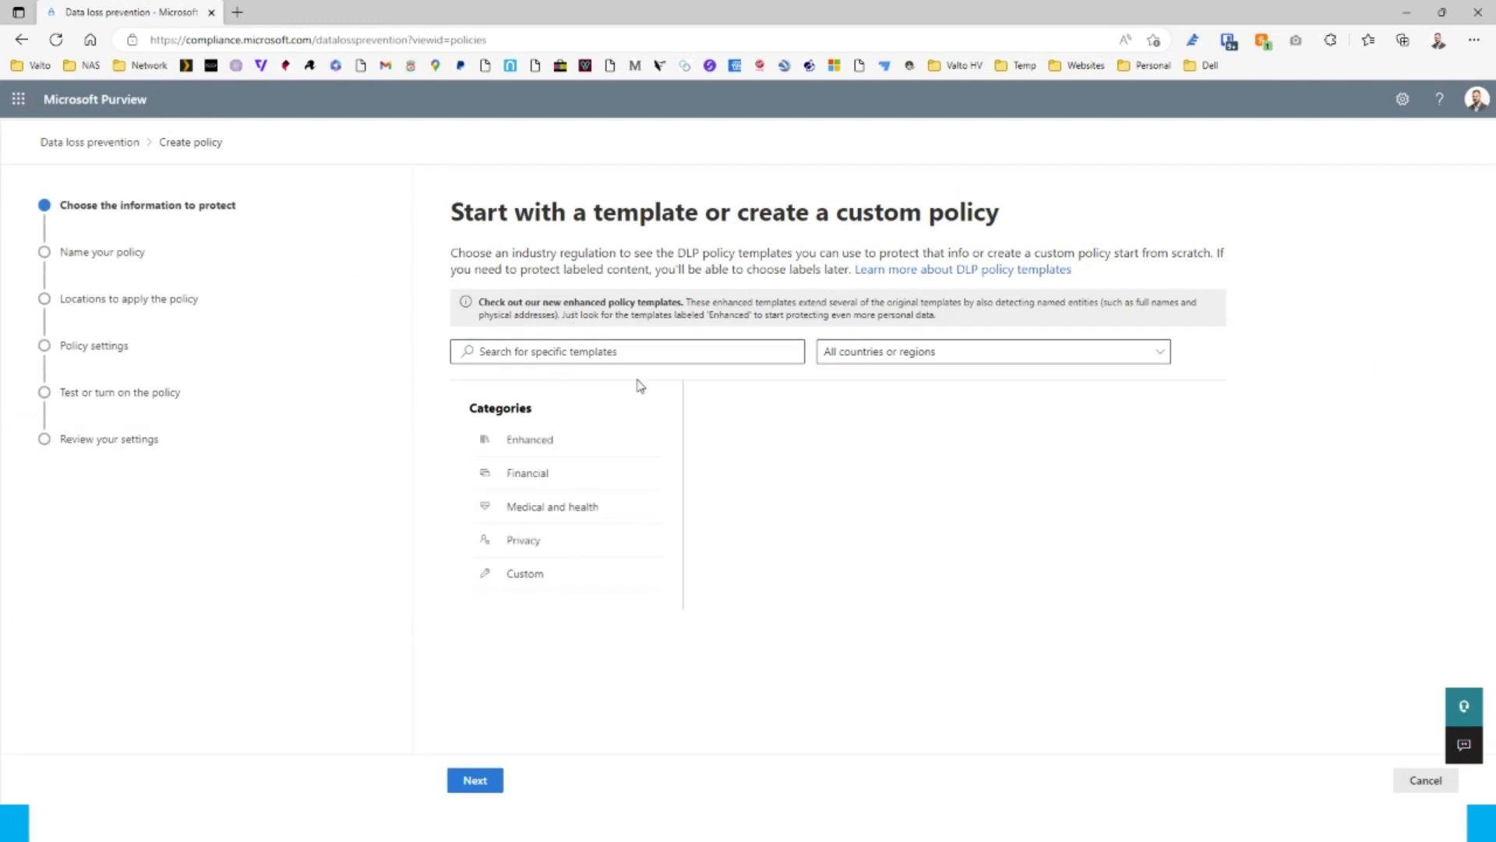
pyautogui.click(591, 479)
pyautogui.scroll(-2, 839, 525)
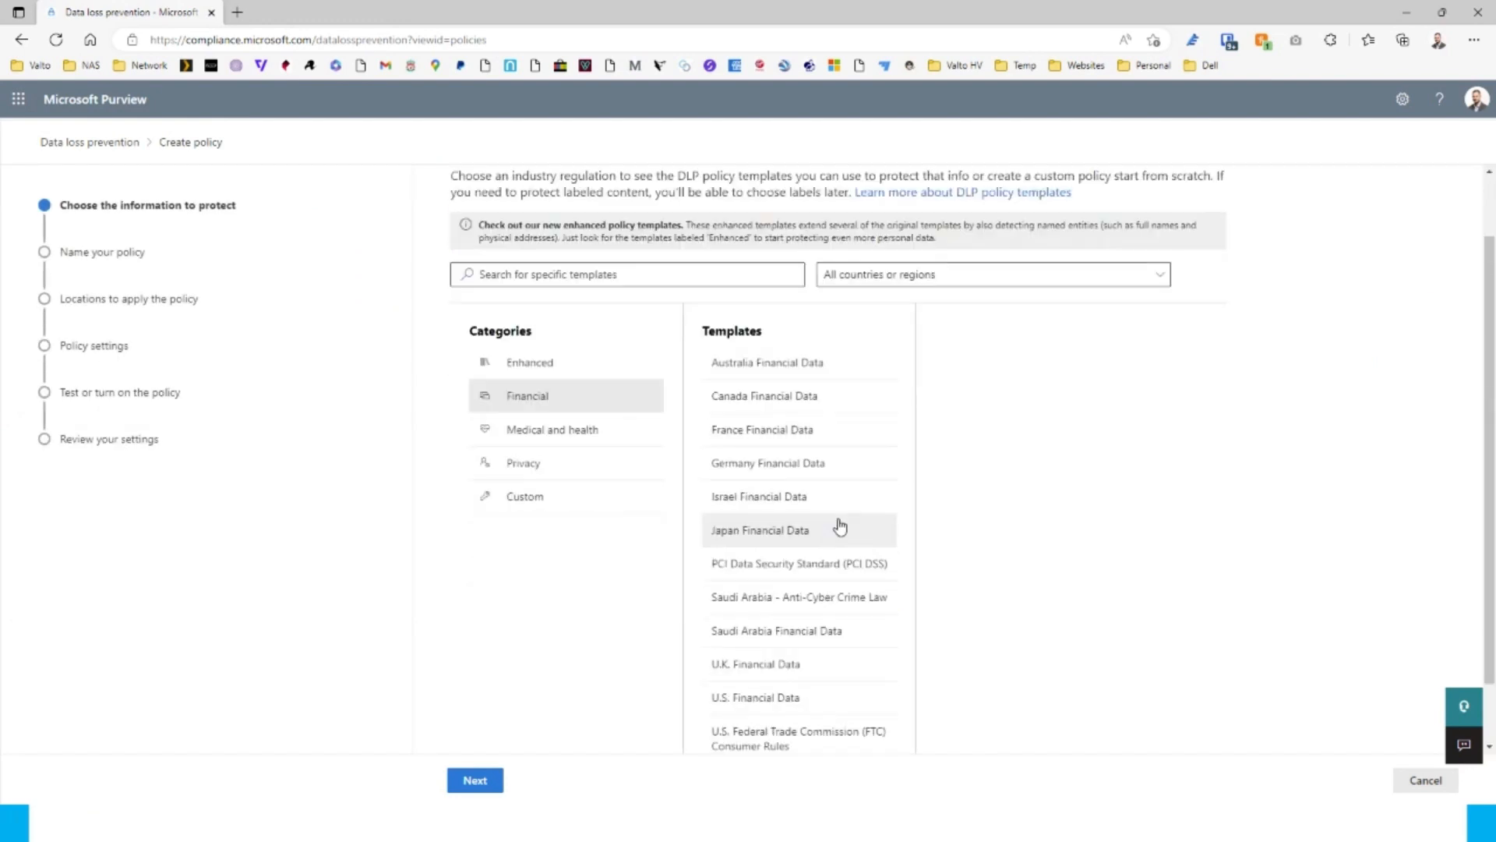
pyautogui.click(795, 597)
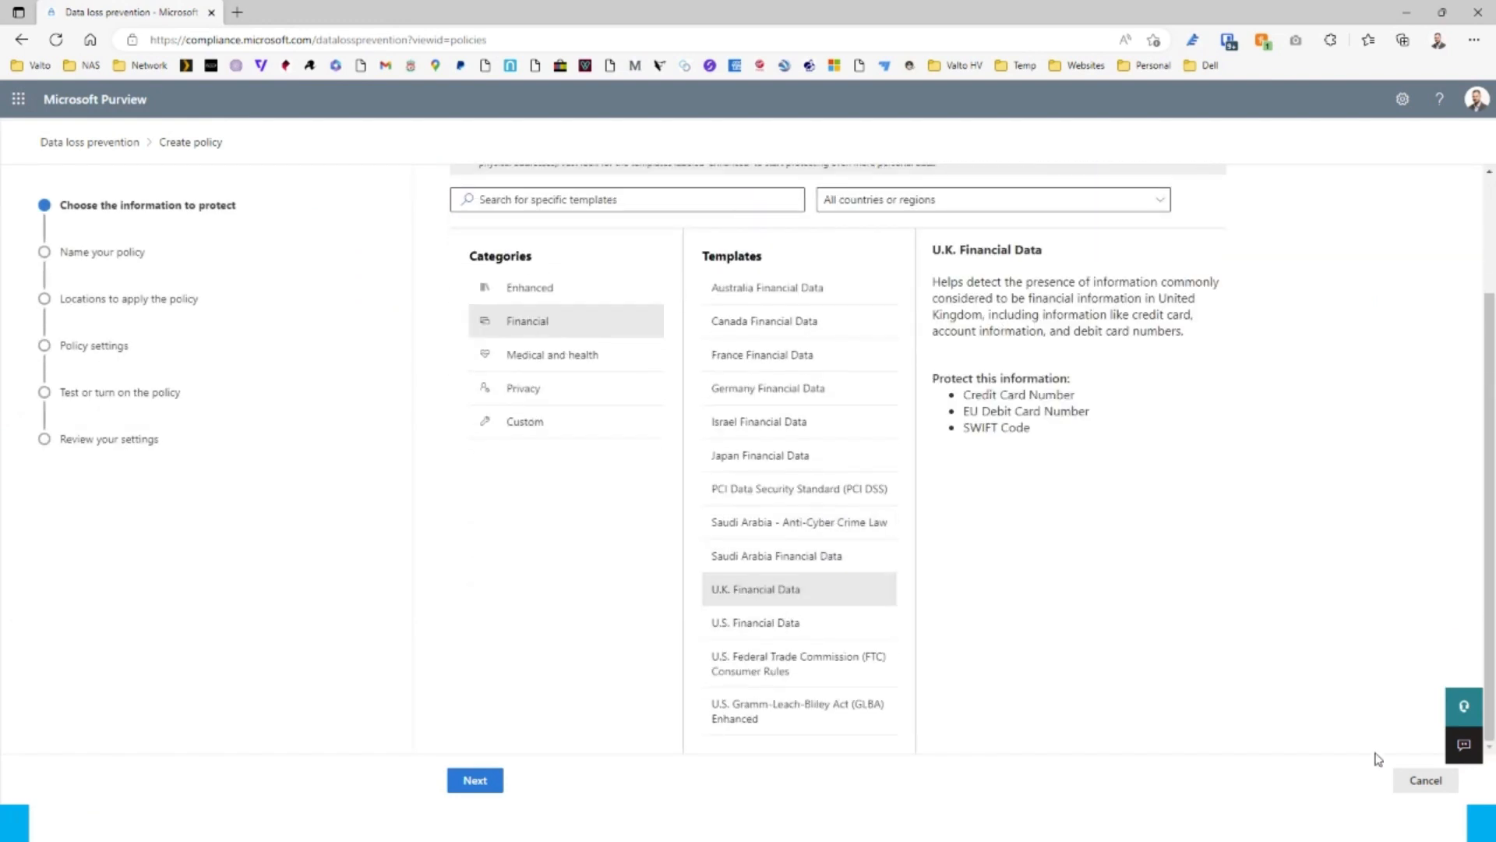
pyautogui.click(475, 780)
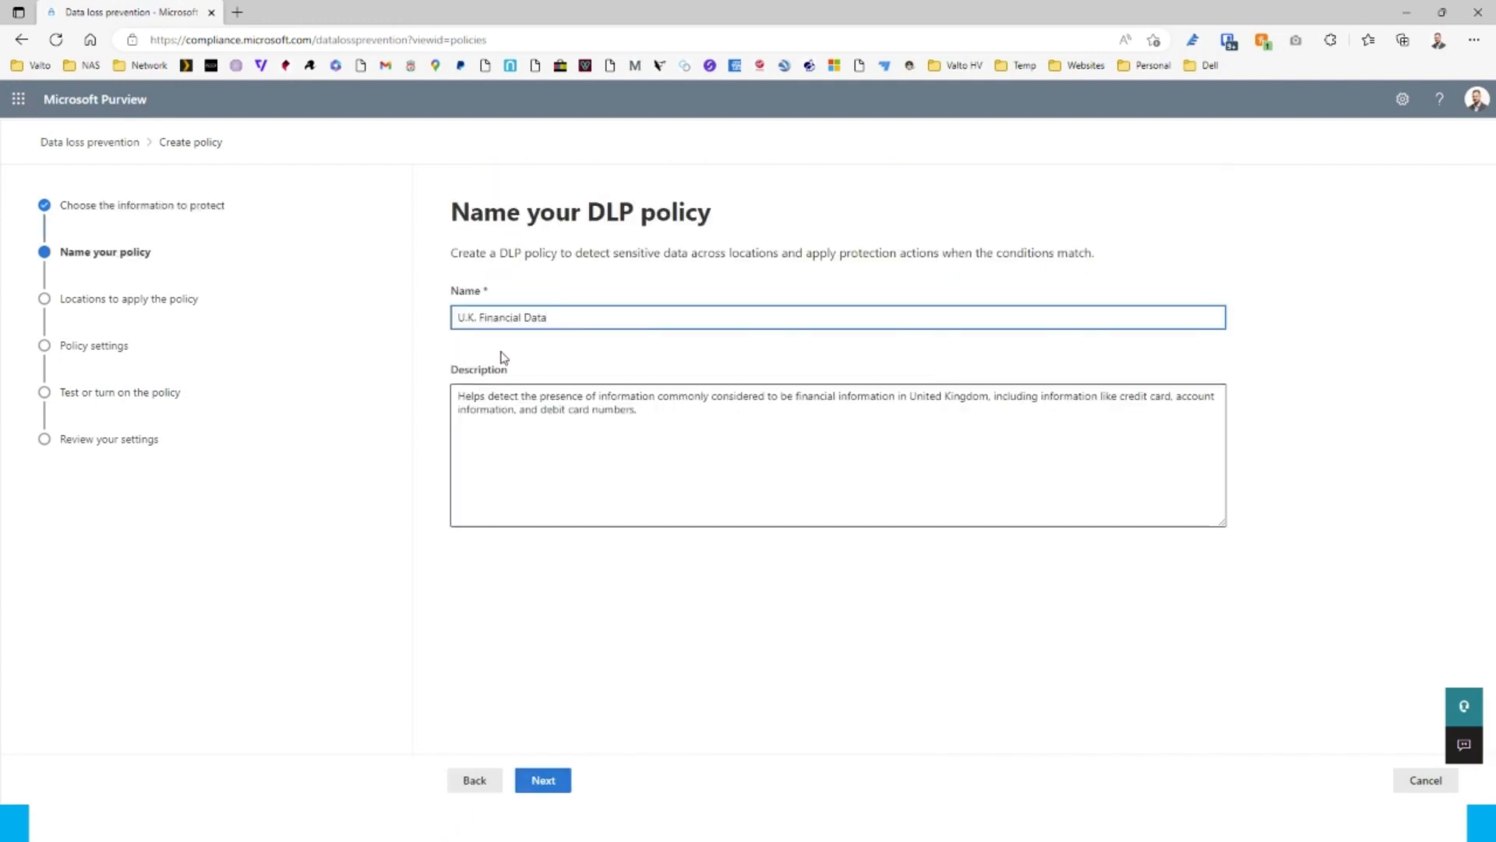
# Step: Keep the policy name "U.K. Financial Data" with its template description and continue to the location choices
pyautogui.moveTo(578, 317); pyautogui.dragTo(374, 349)
pyautogui.click(580, 326)
pyautogui.click(620, 635)
pyautogui.click(543, 779)
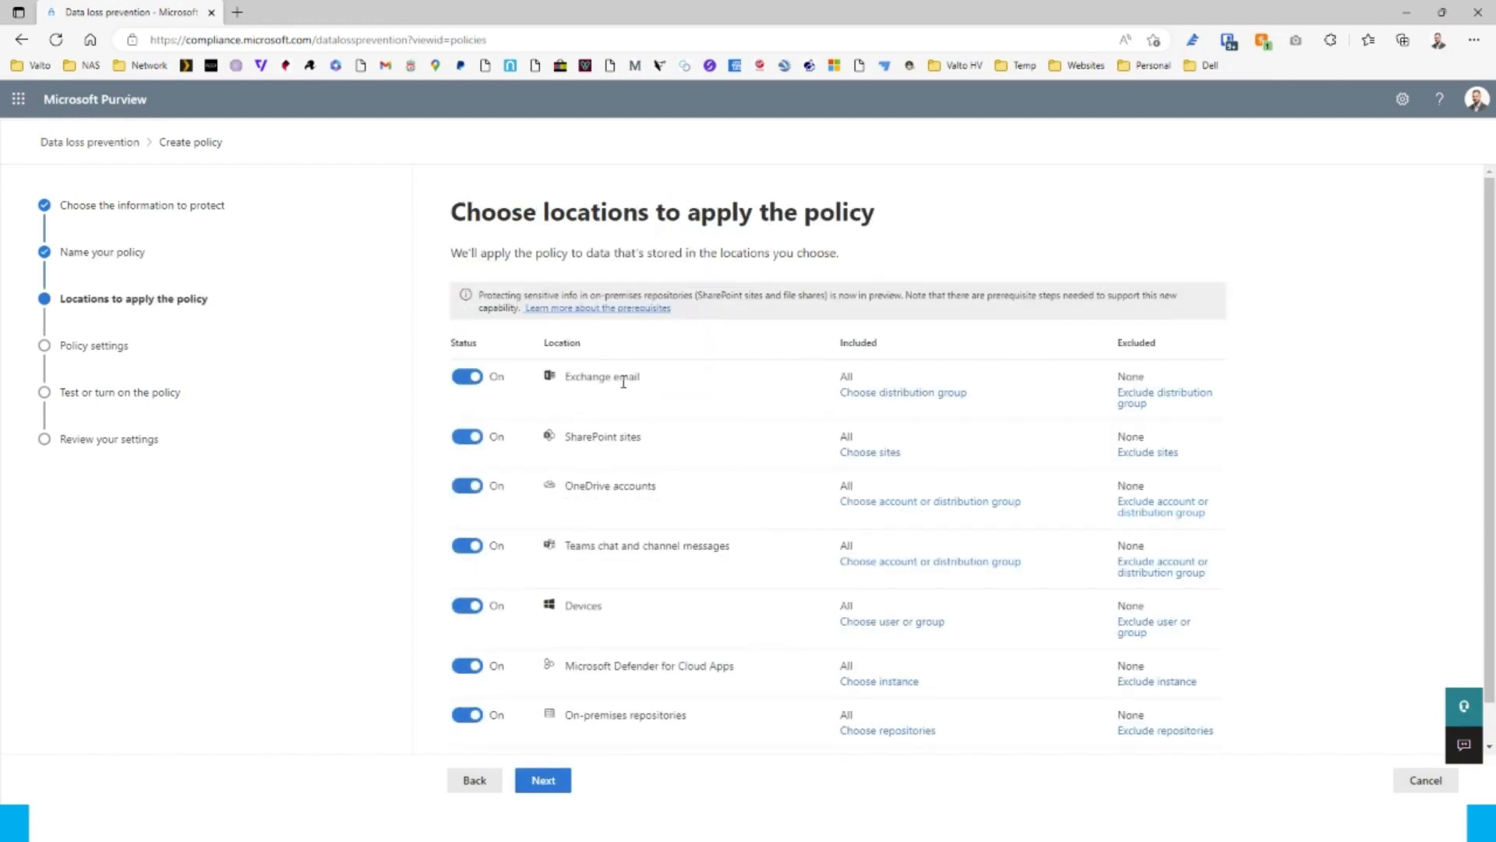
# Step: Try to add Power BI (preview) as a location, and continue to the policy settings with the default locations
pyautogui.scroll(-1, 712, 402)
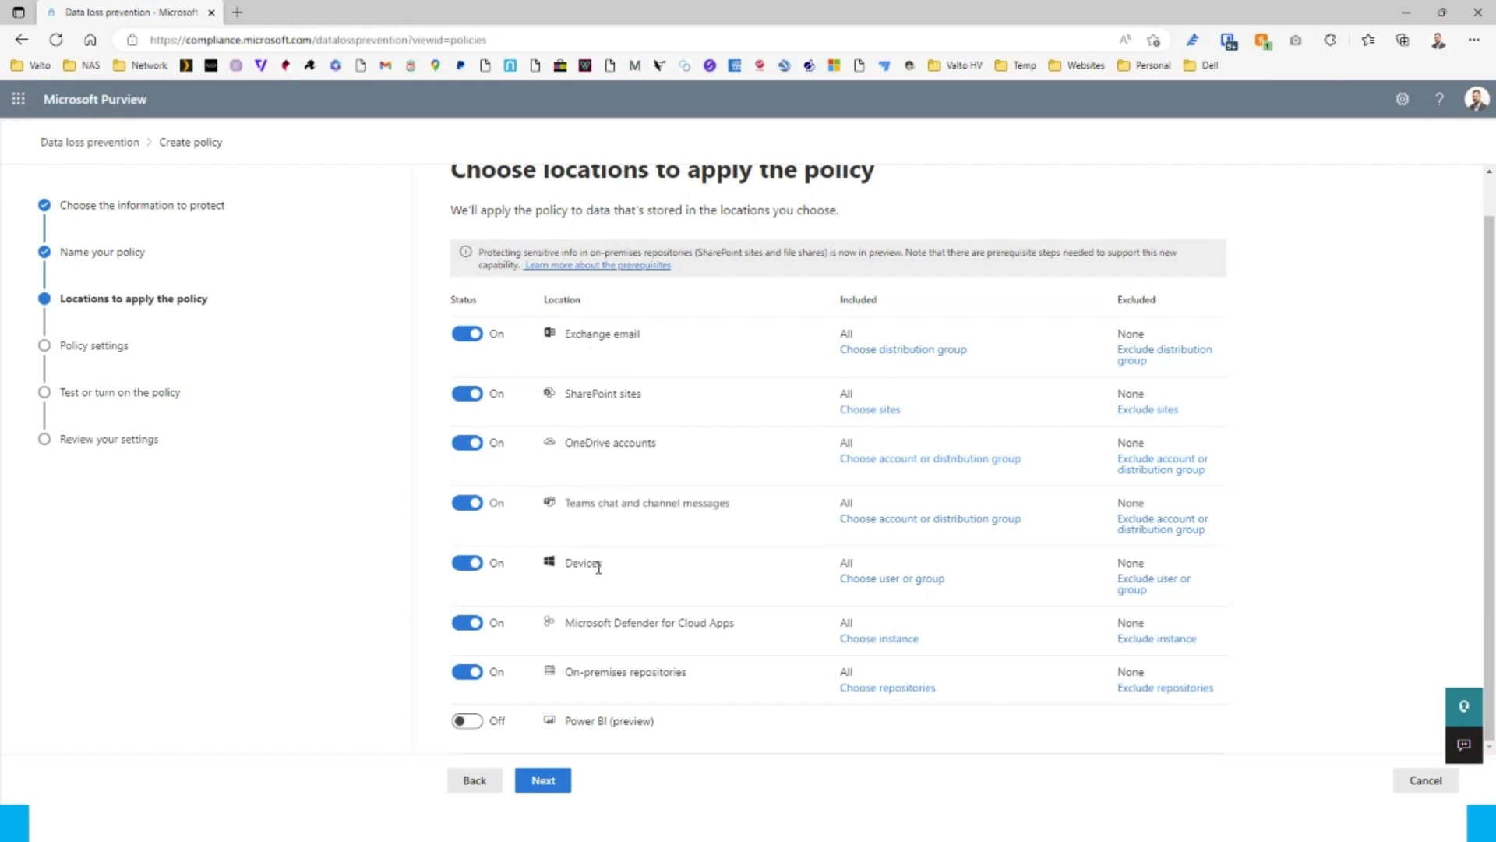
pyautogui.moveTo(565, 675); pyautogui.dragTo(702, 673)
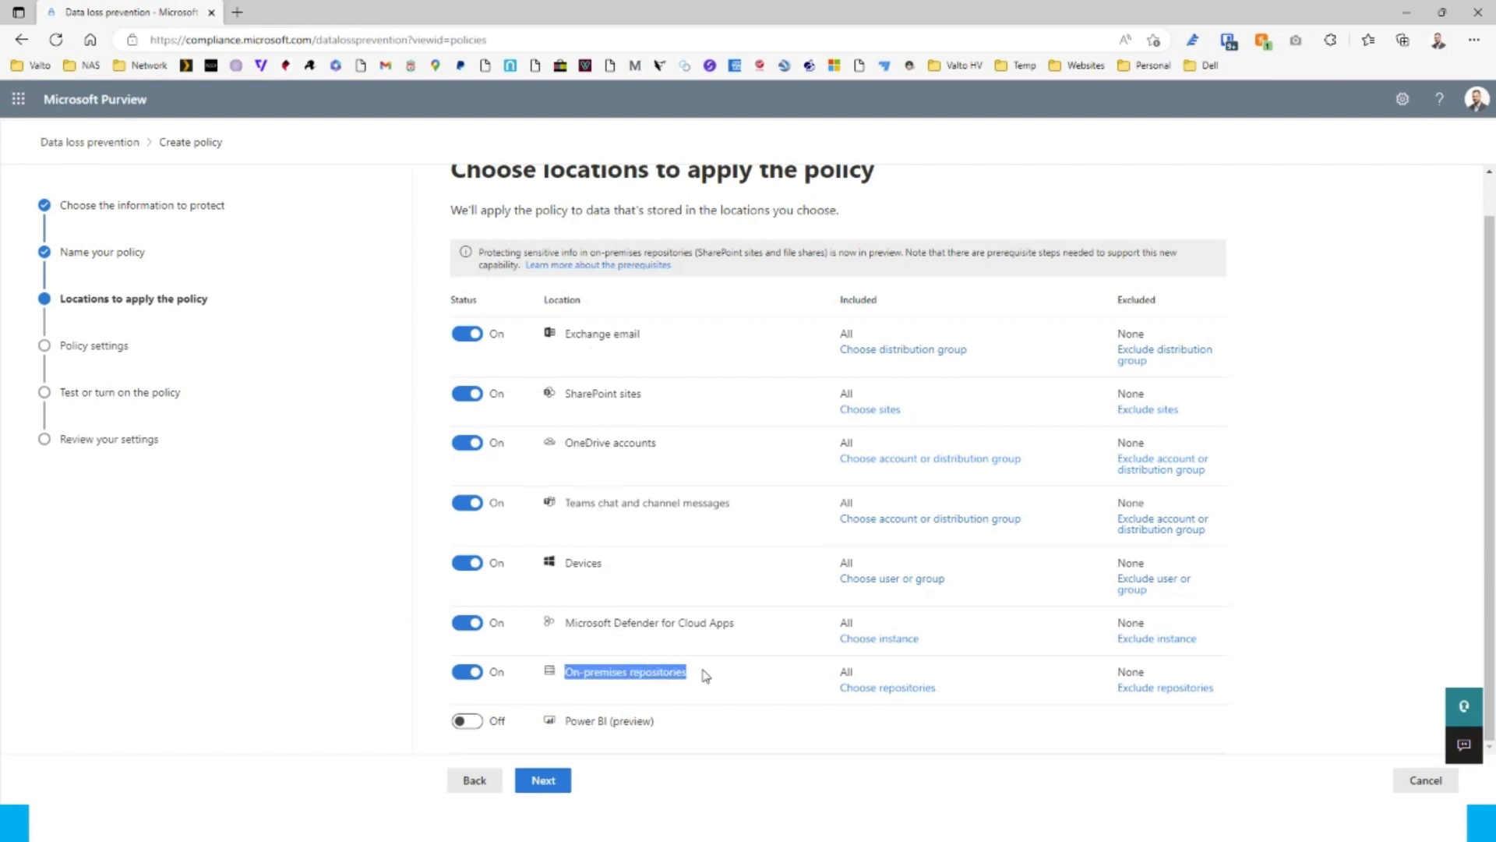
pyautogui.click(586, 675)
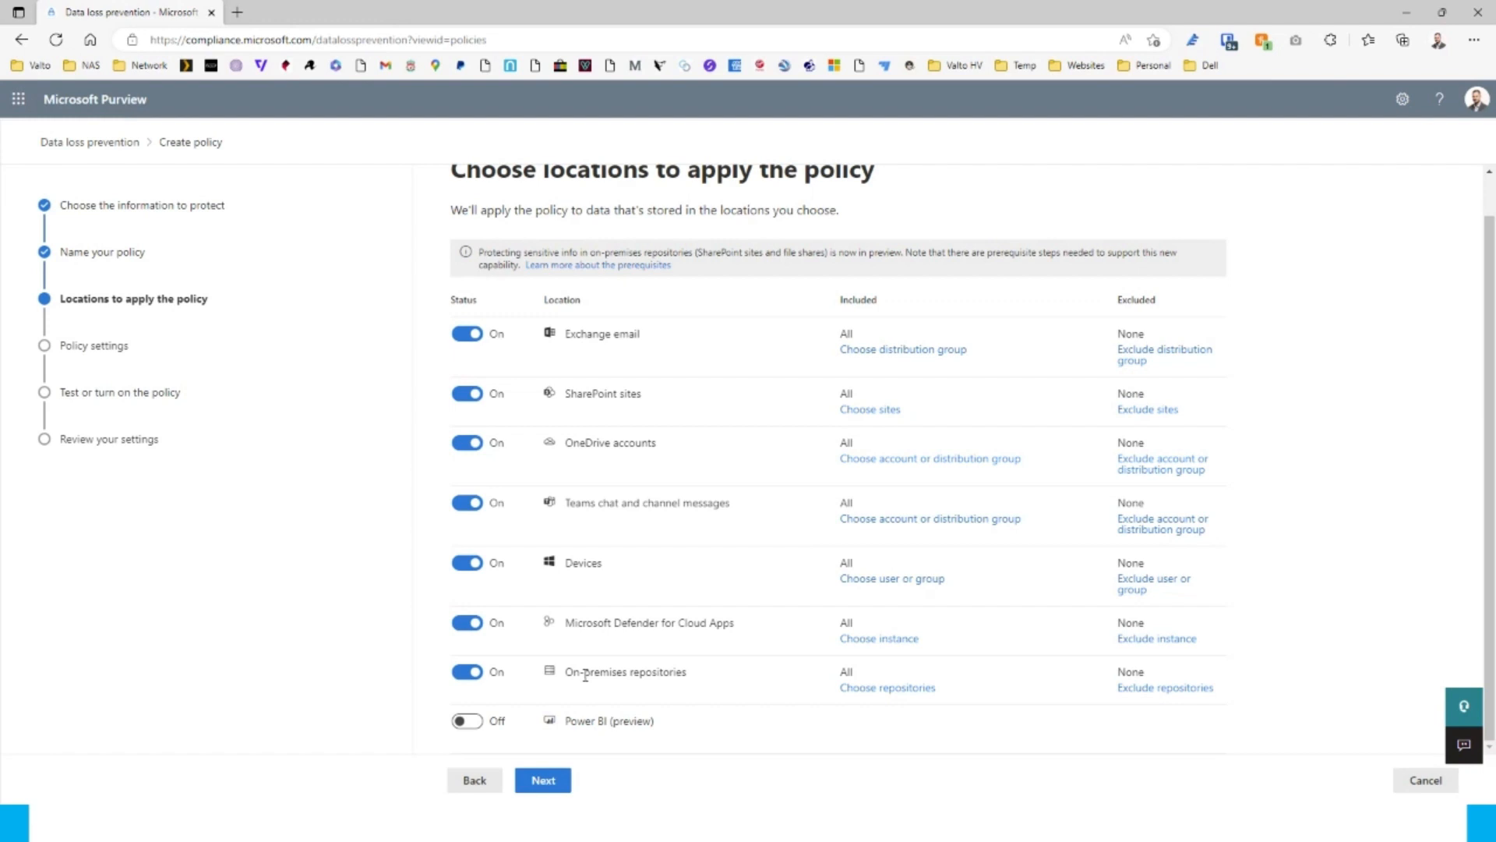
pyautogui.click(477, 722)
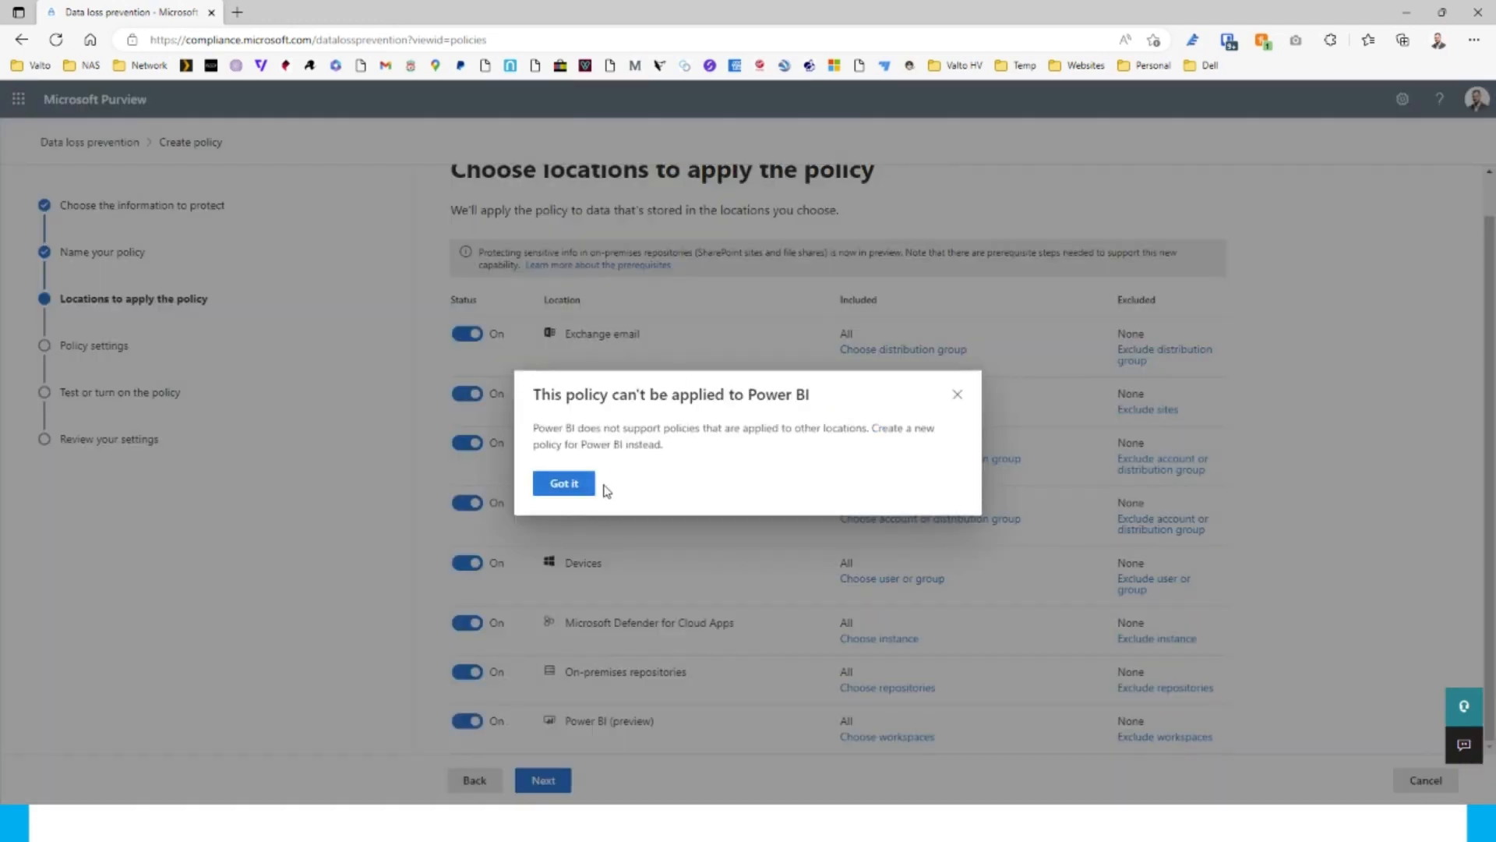
pyautogui.click(566, 485)
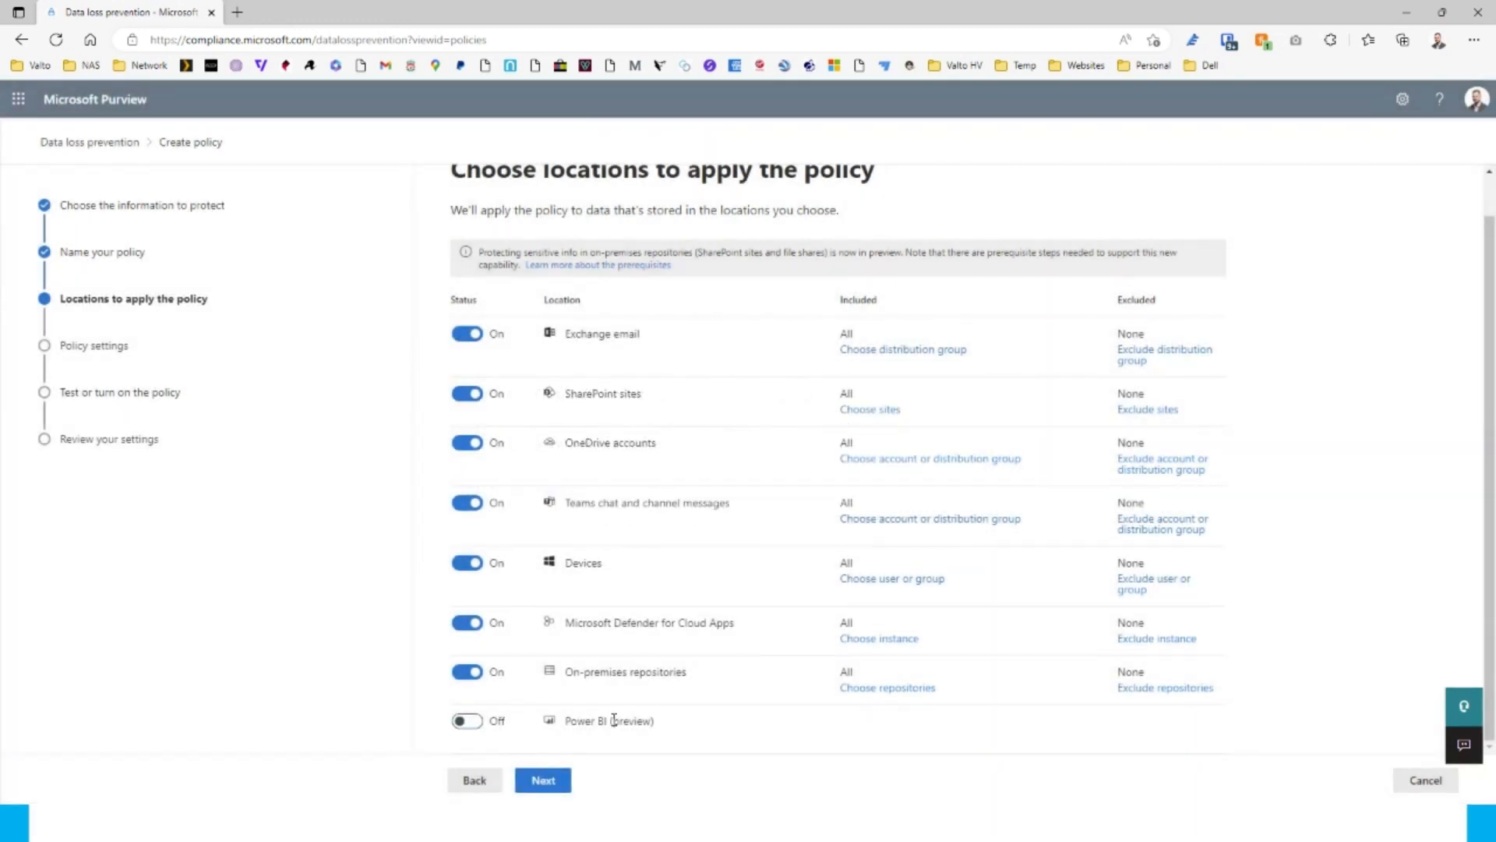
pyautogui.click(555, 788)
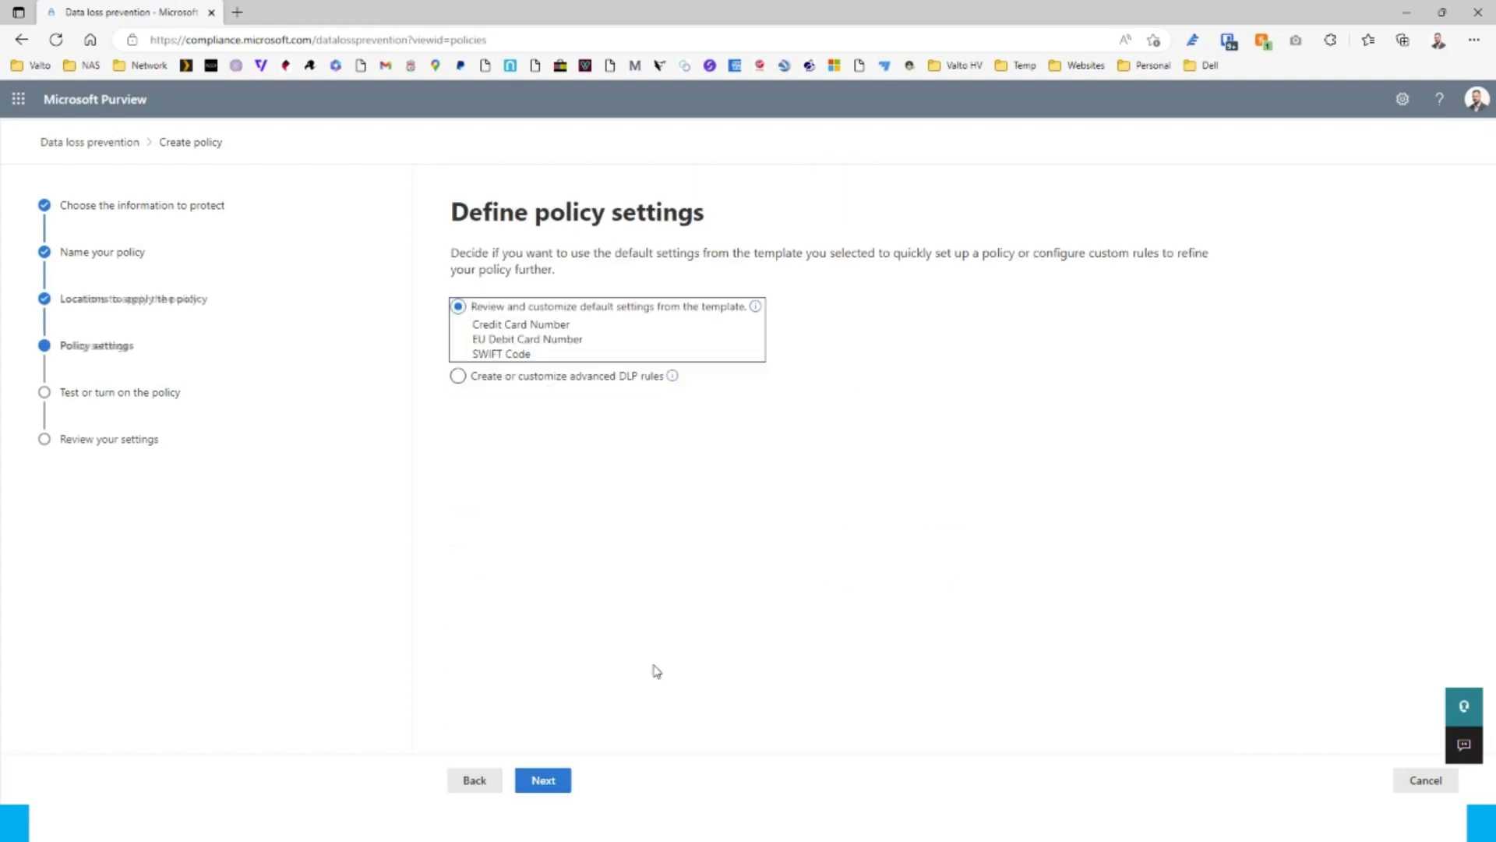
# Step: Choose to create or customize advanced DLP rules and continue to the rule list
pyautogui.click(499, 378)
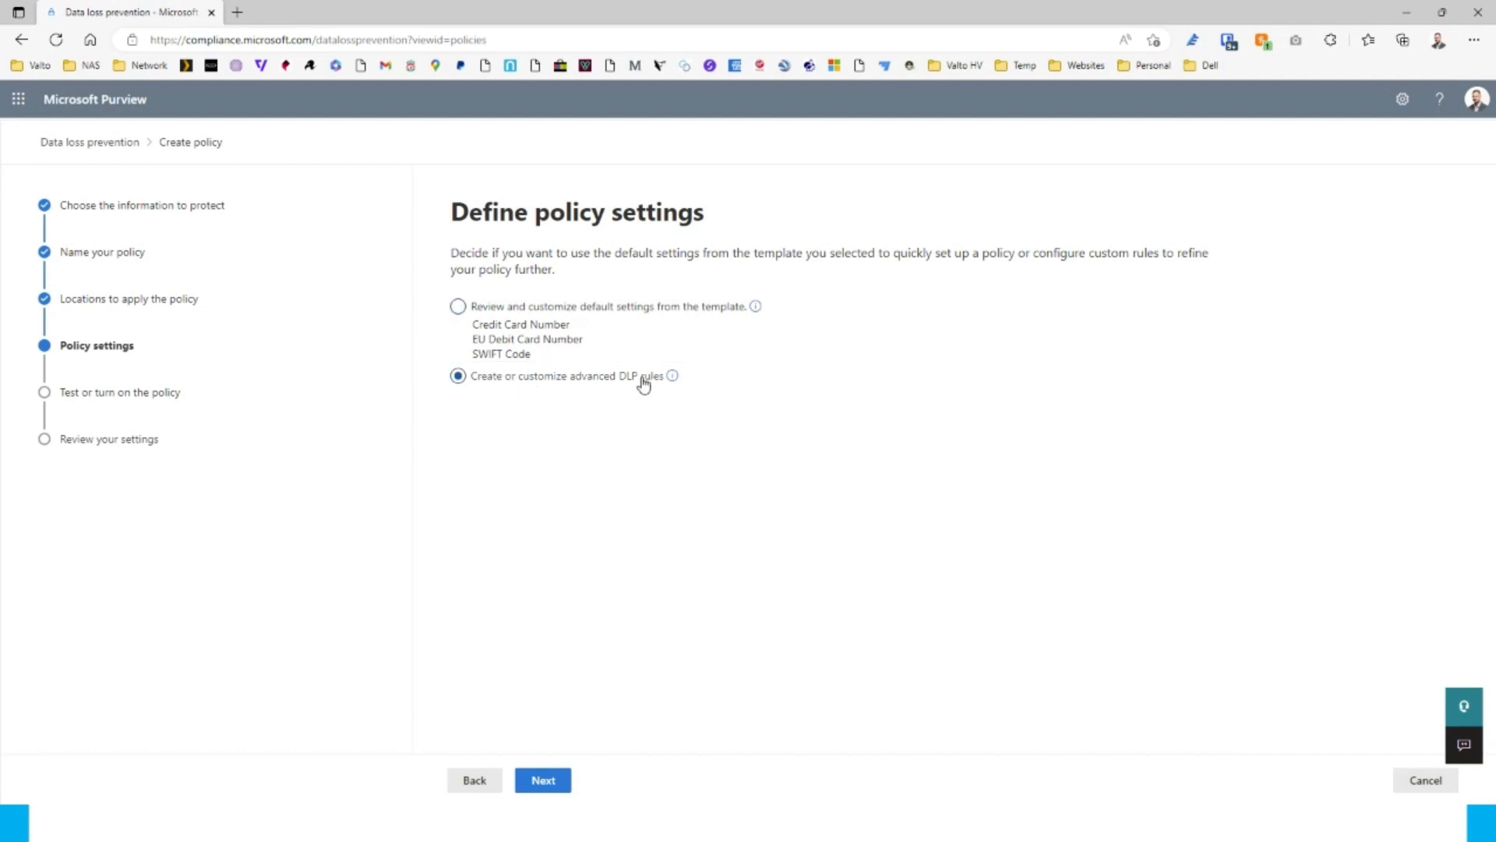
pyautogui.click(543, 780)
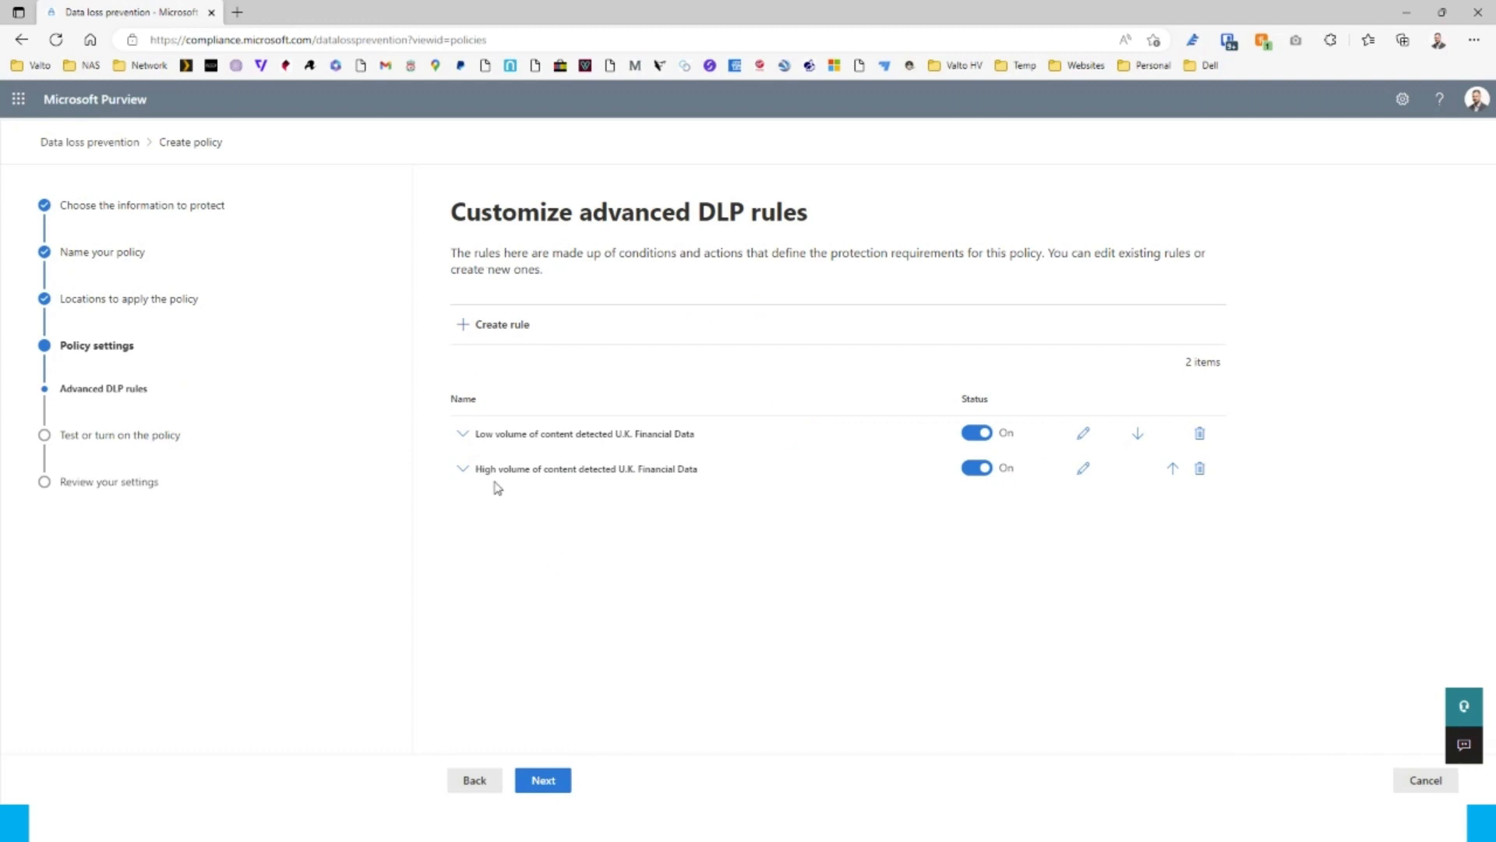
# Step: Examine the conditions and actions of the rule for a low volume of detected U.K. Financial Data
pyautogui.click(463, 436)
pyautogui.moveTo(484, 434); pyautogui.dragTo(758, 433)
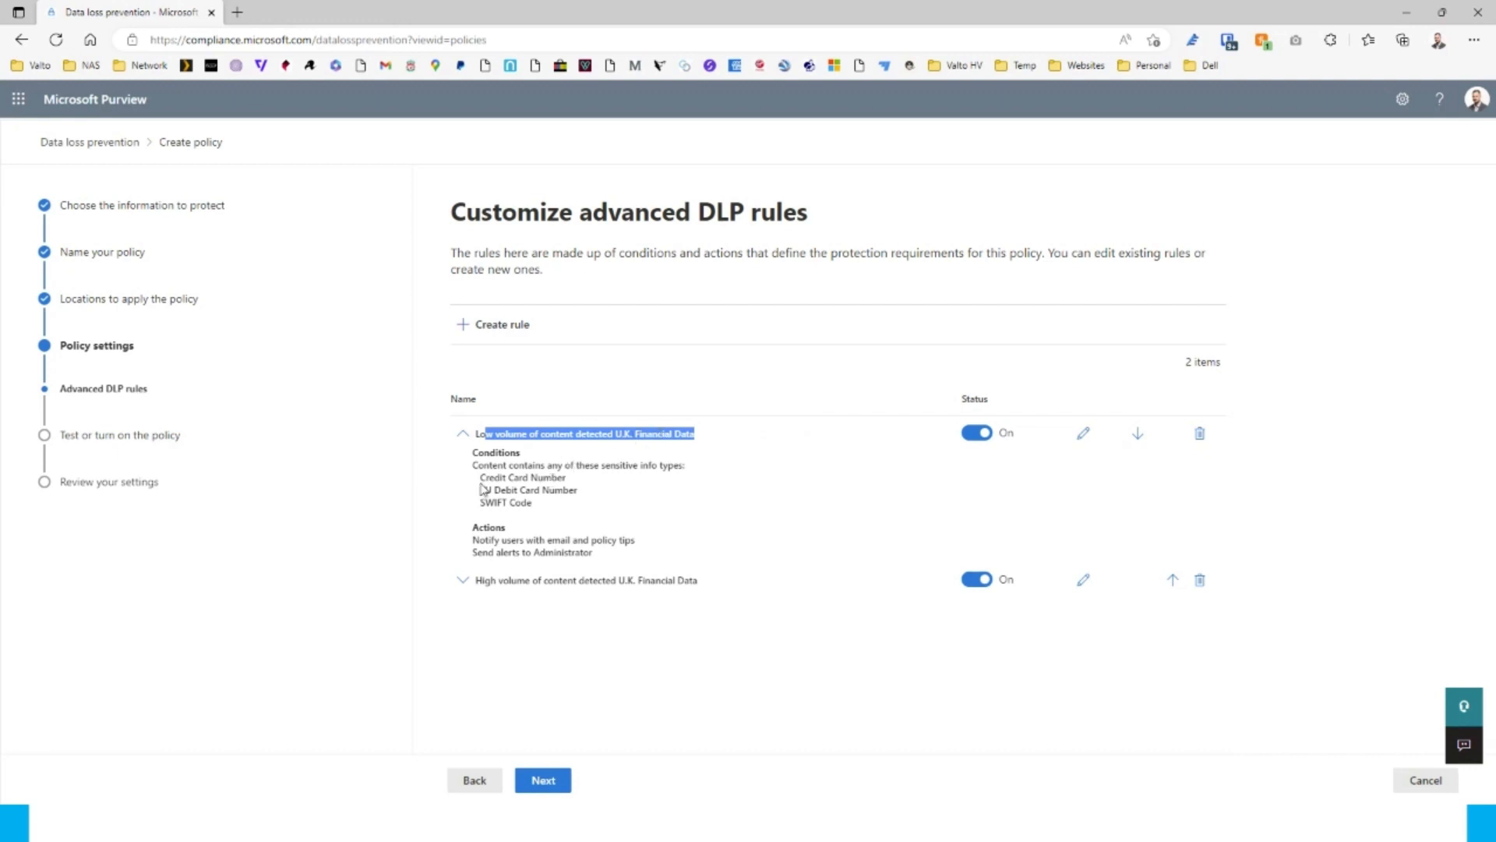
pyautogui.moveTo(485, 477); pyautogui.dragTo(583, 490)
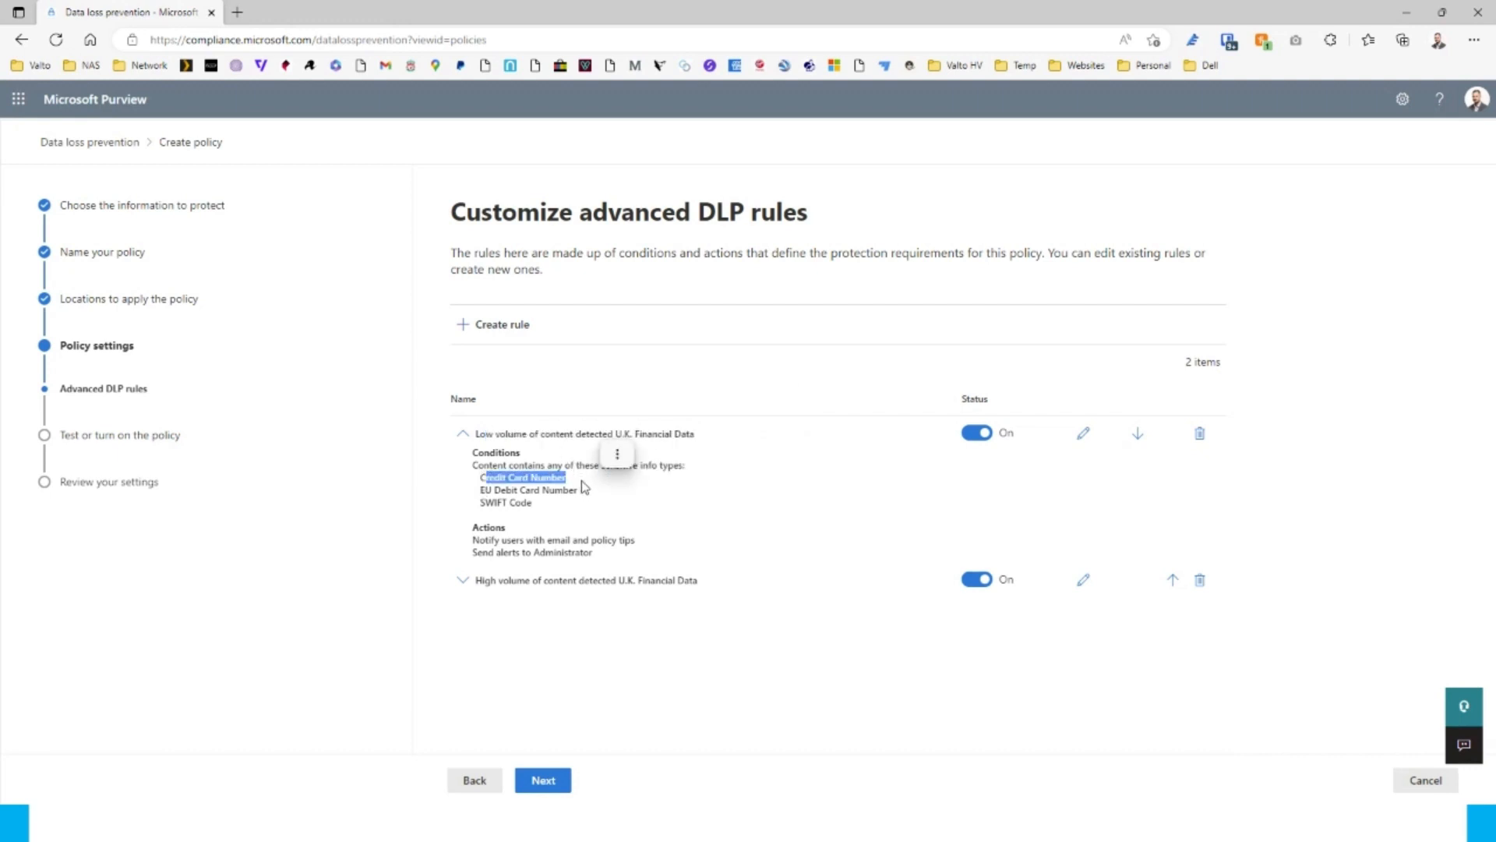
pyautogui.click(574, 482)
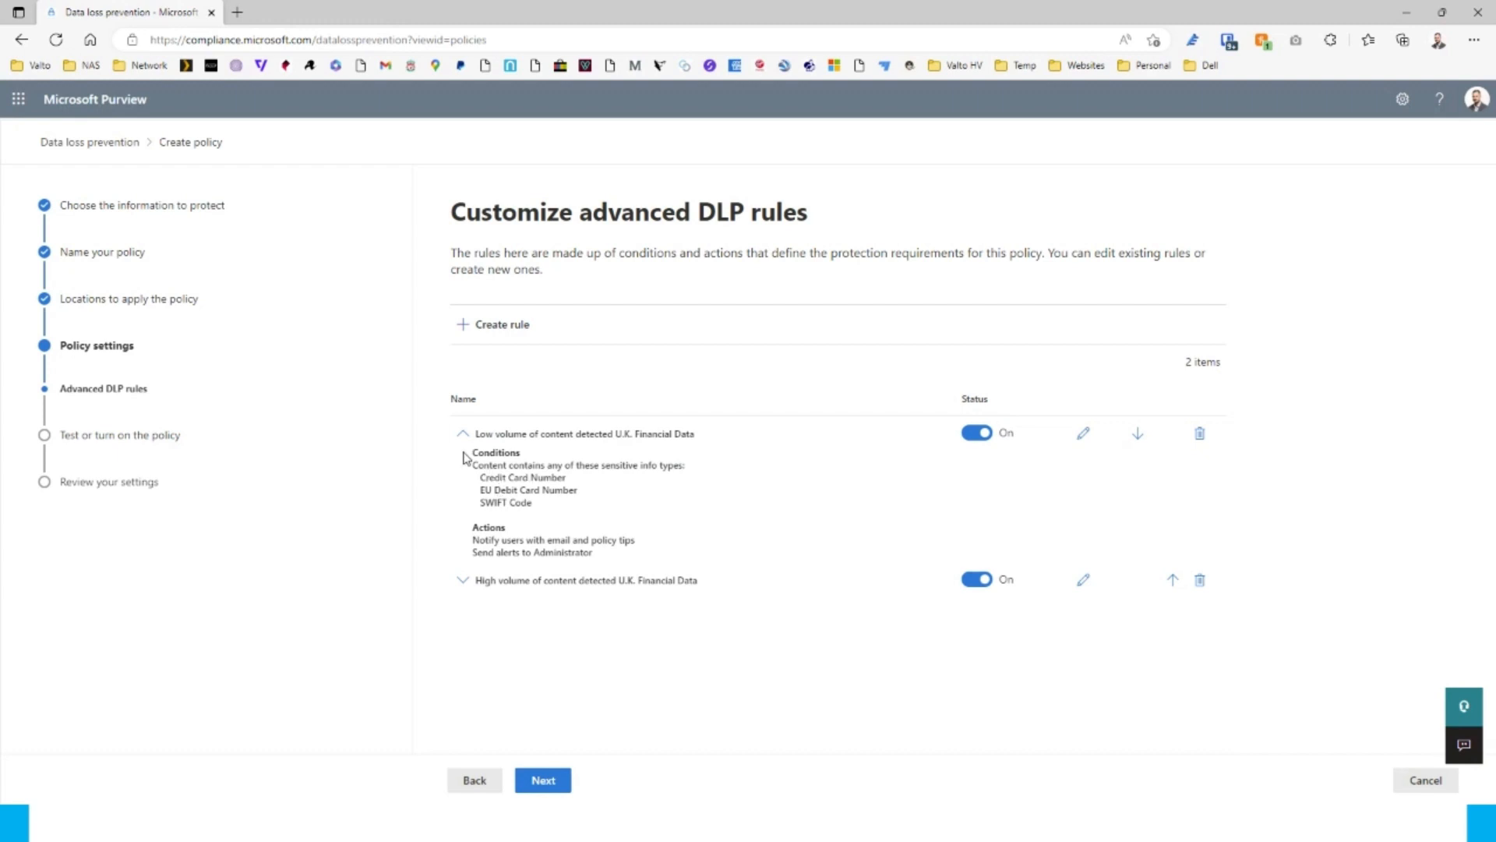
pyautogui.moveTo(473, 540); pyautogui.dragTo(638, 545)
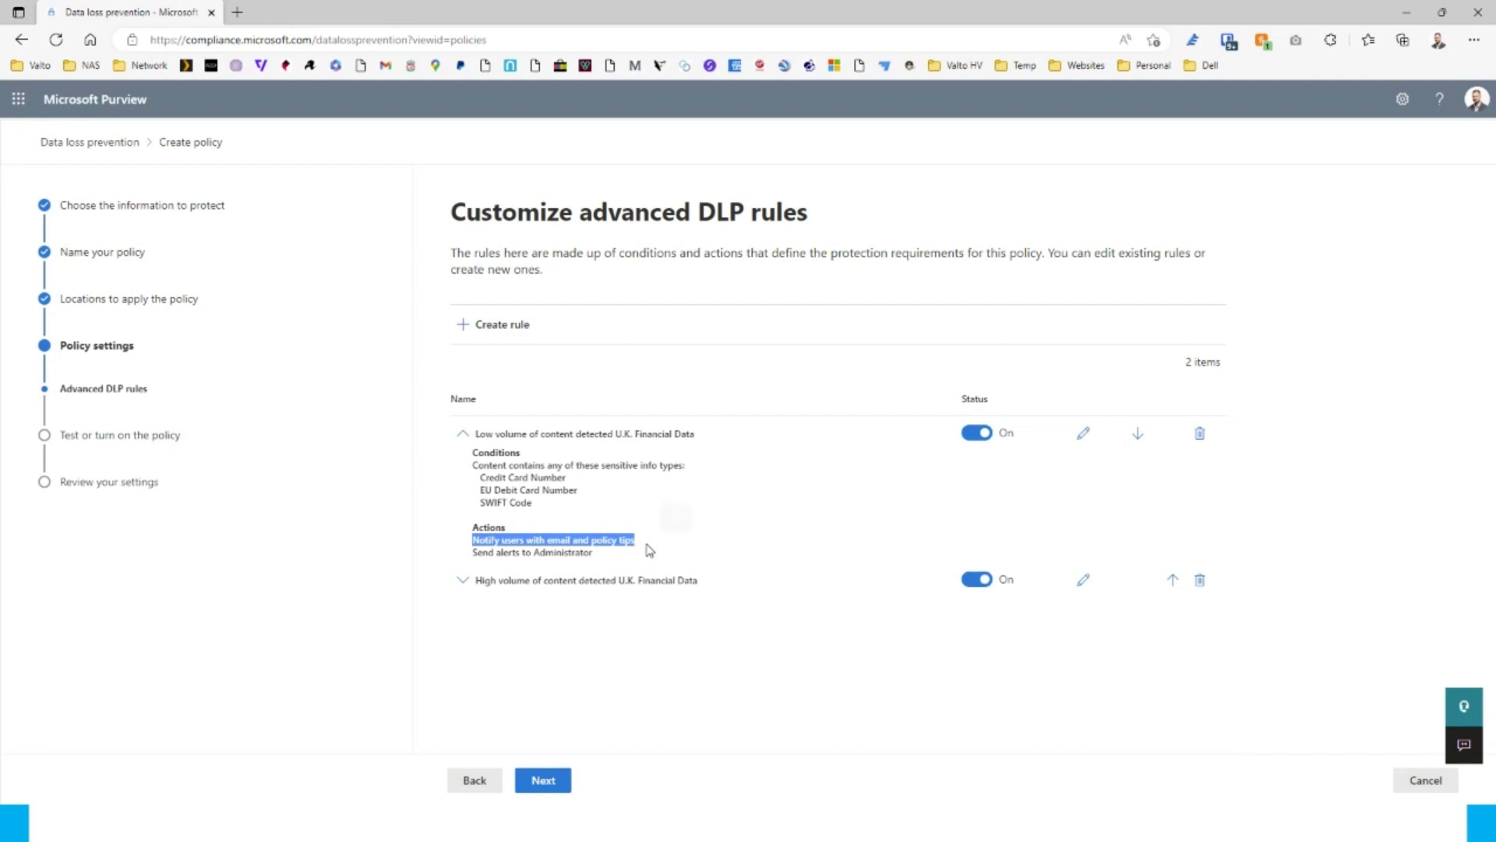
pyautogui.click(650, 546)
pyautogui.moveTo(485, 539); pyautogui.dragTo(653, 540)
pyautogui.click(653, 539)
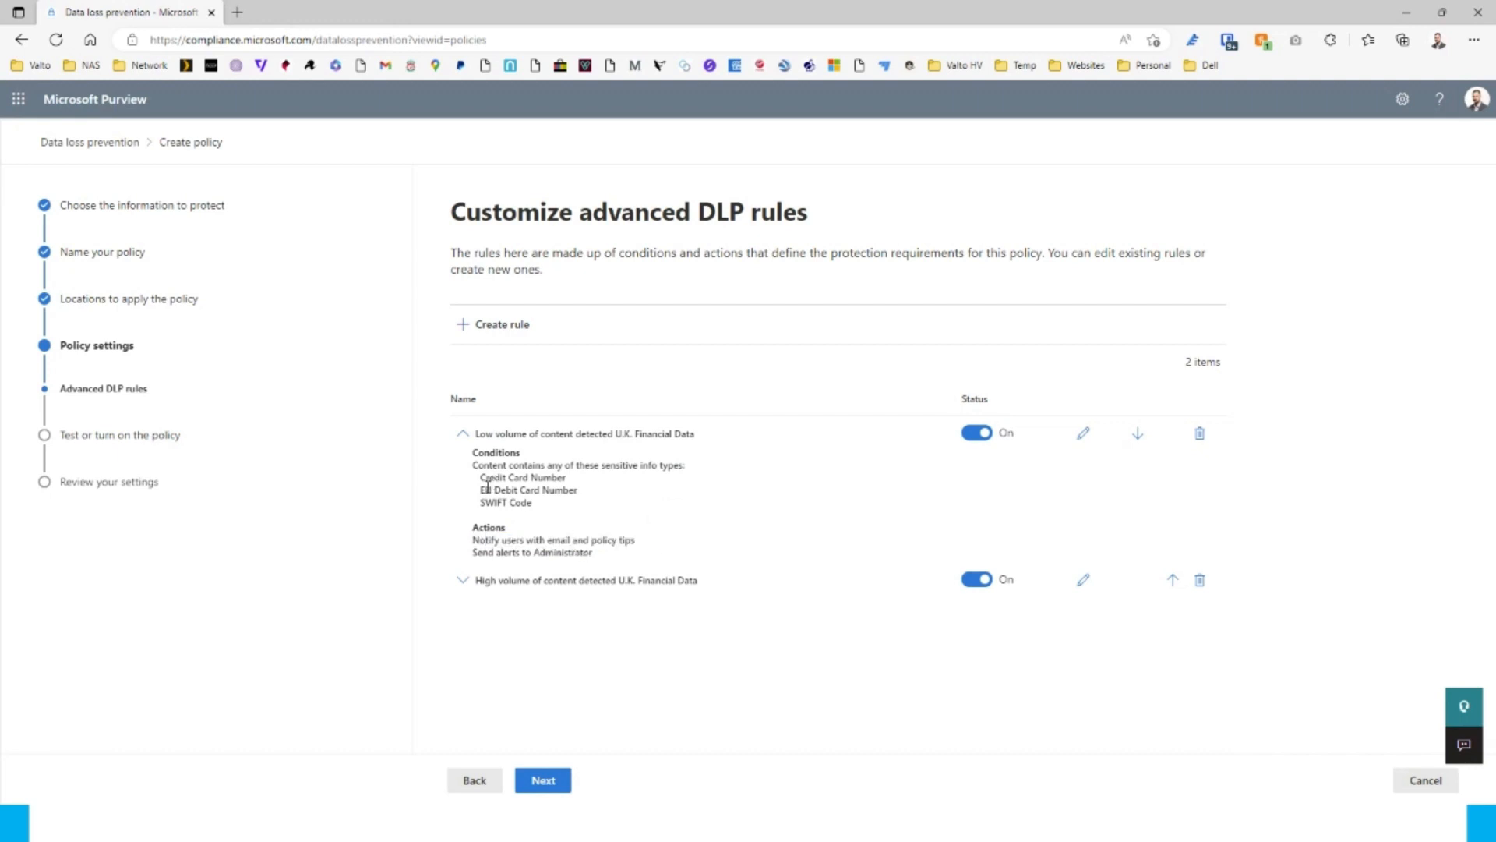
pyautogui.moveTo(477, 477); pyautogui.dragTo(598, 477)
pyautogui.moveTo(481, 540); pyautogui.dragTo(614, 539)
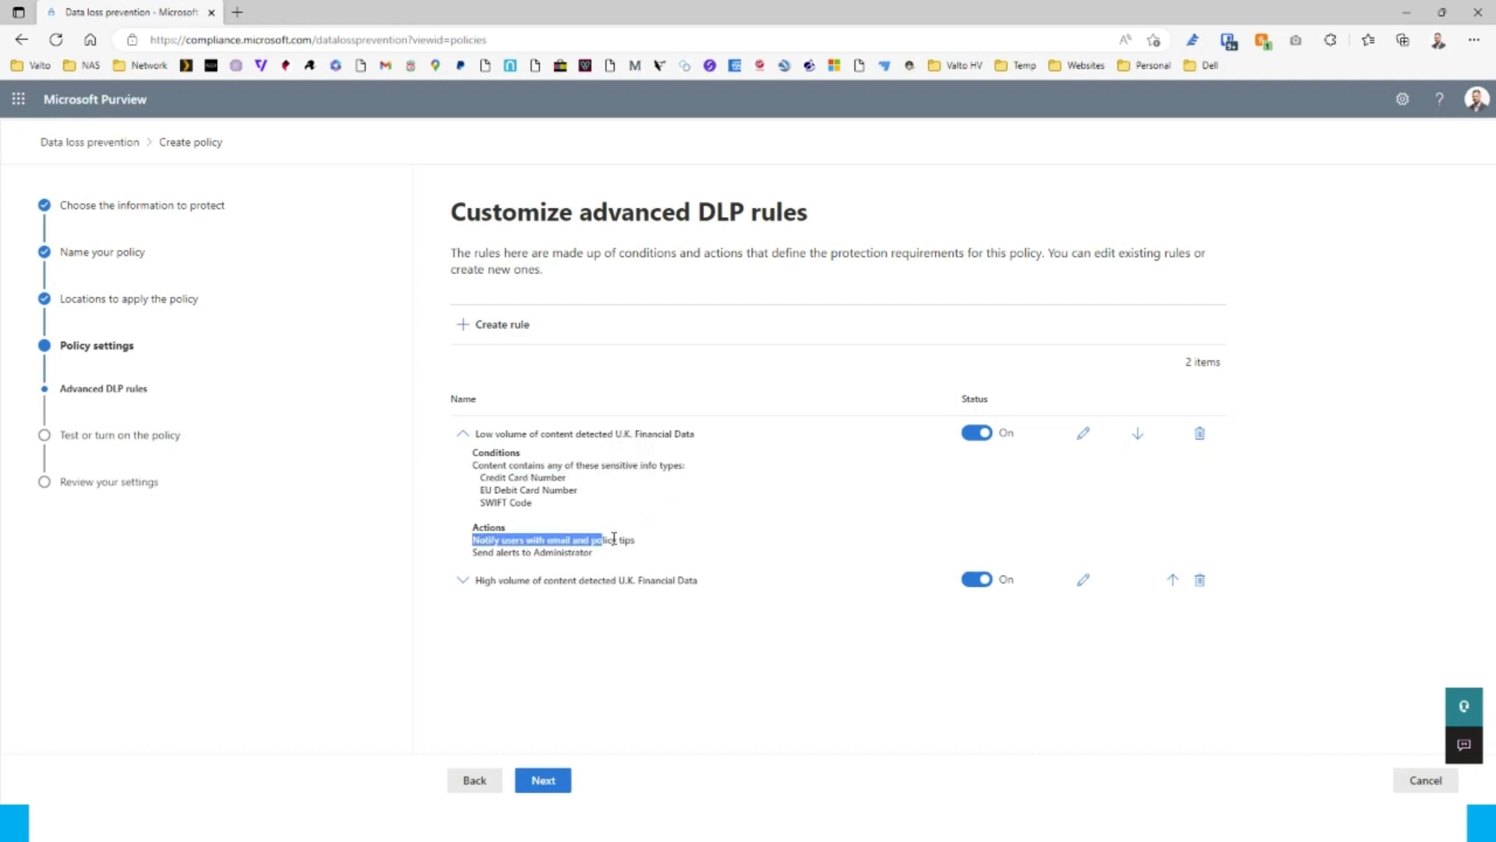
pyautogui.click(643, 541)
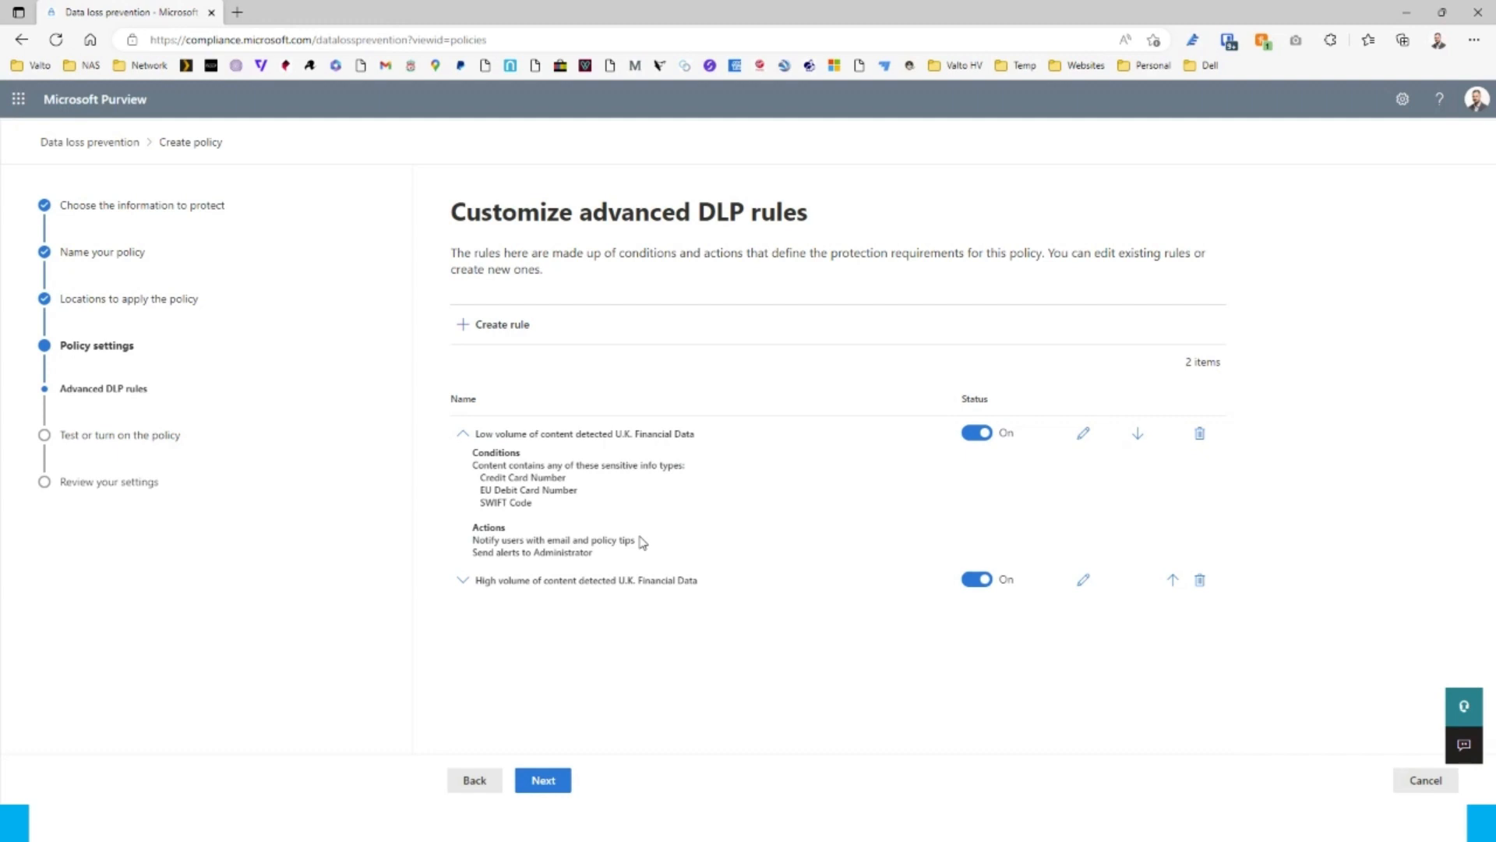
pyautogui.moveTo(483, 477); pyautogui.dragTo(567, 479)
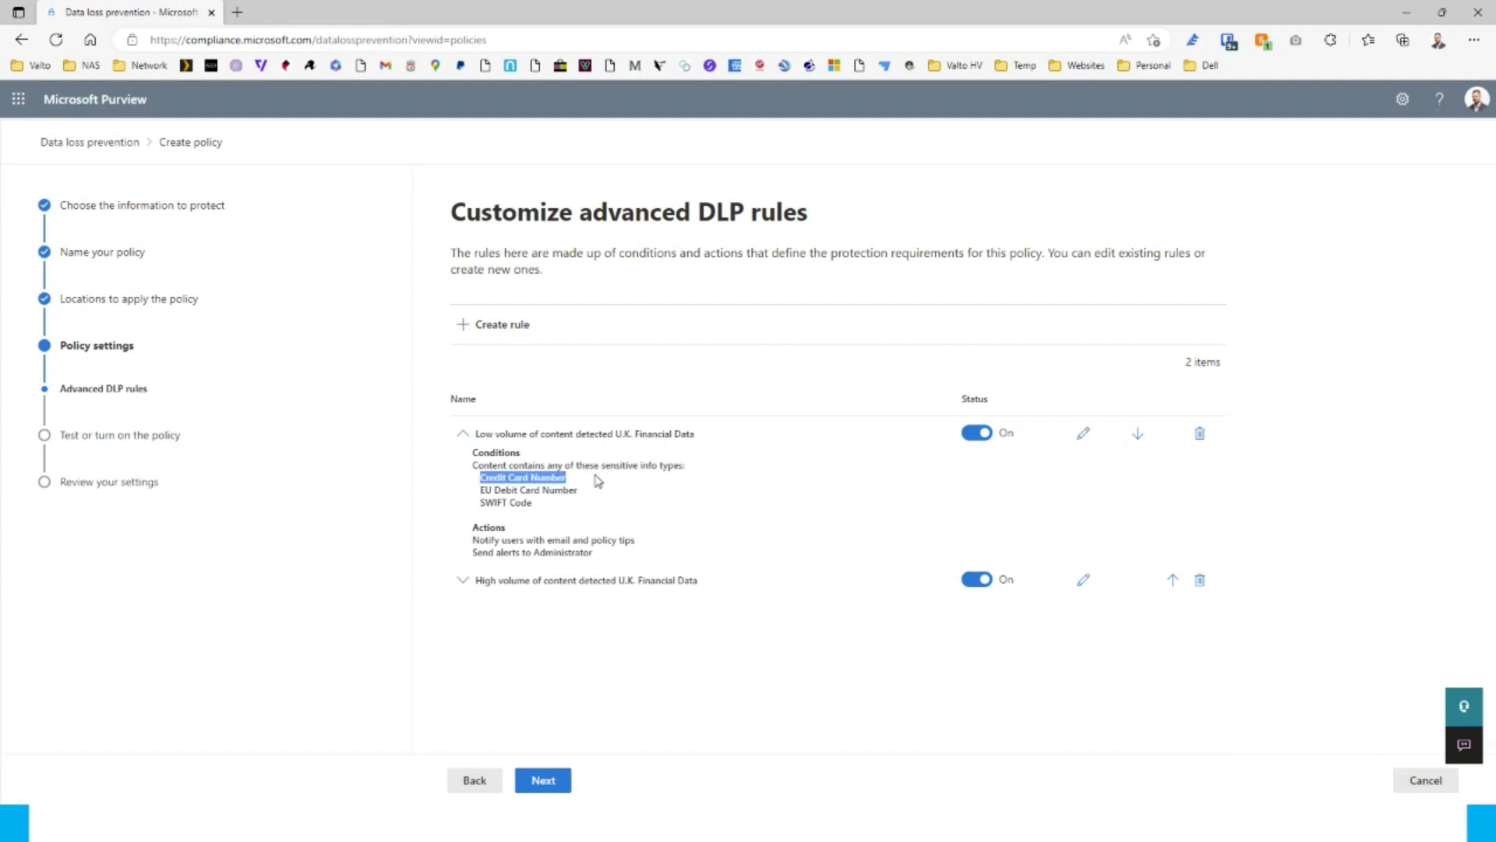
pyautogui.click(501, 491)
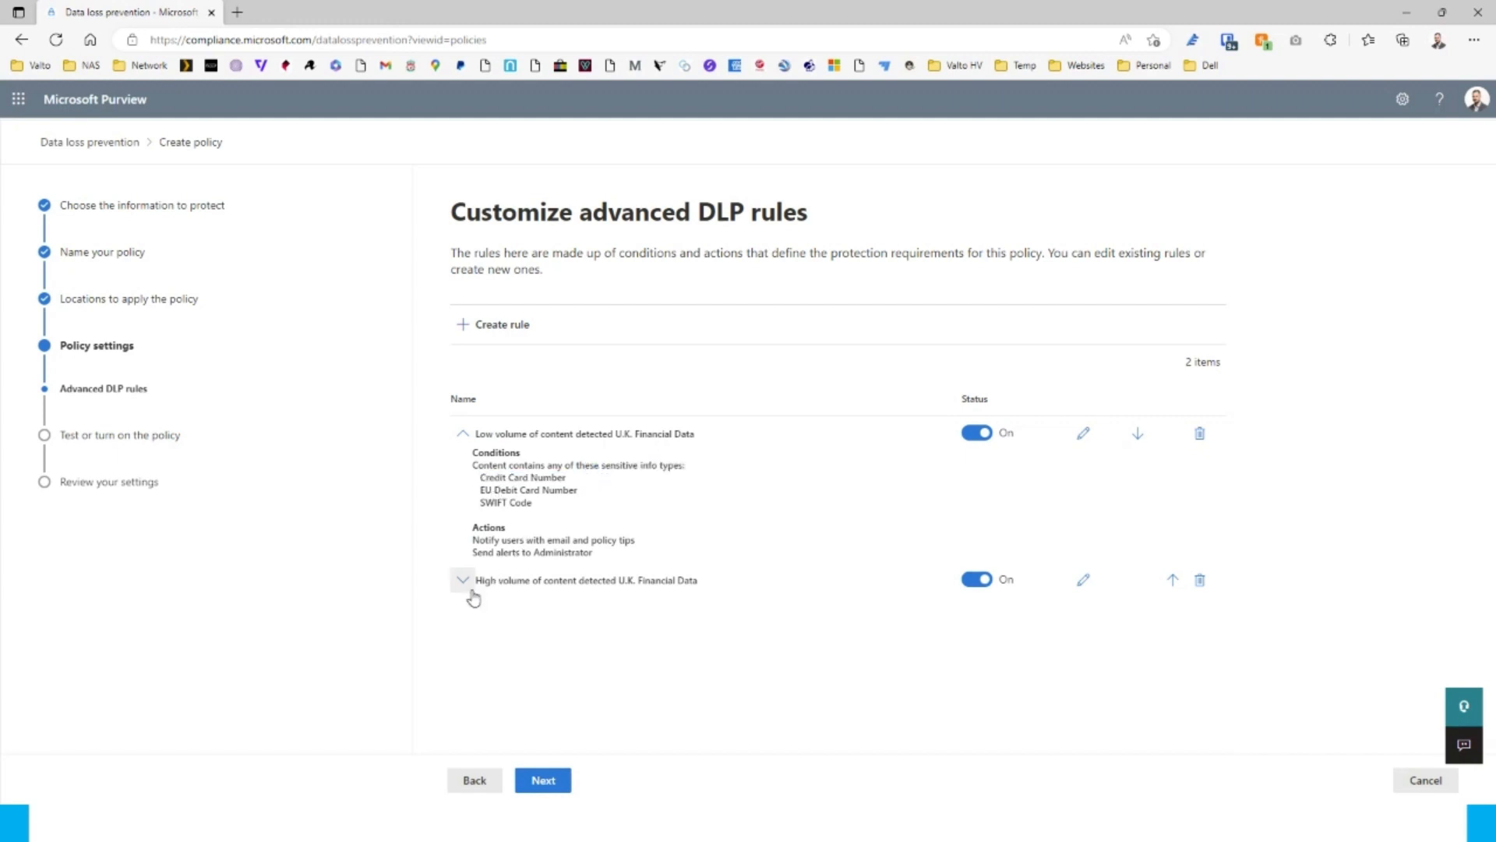
pyautogui.moveTo(477, 552); pyautogui.dragTo(600, 565)
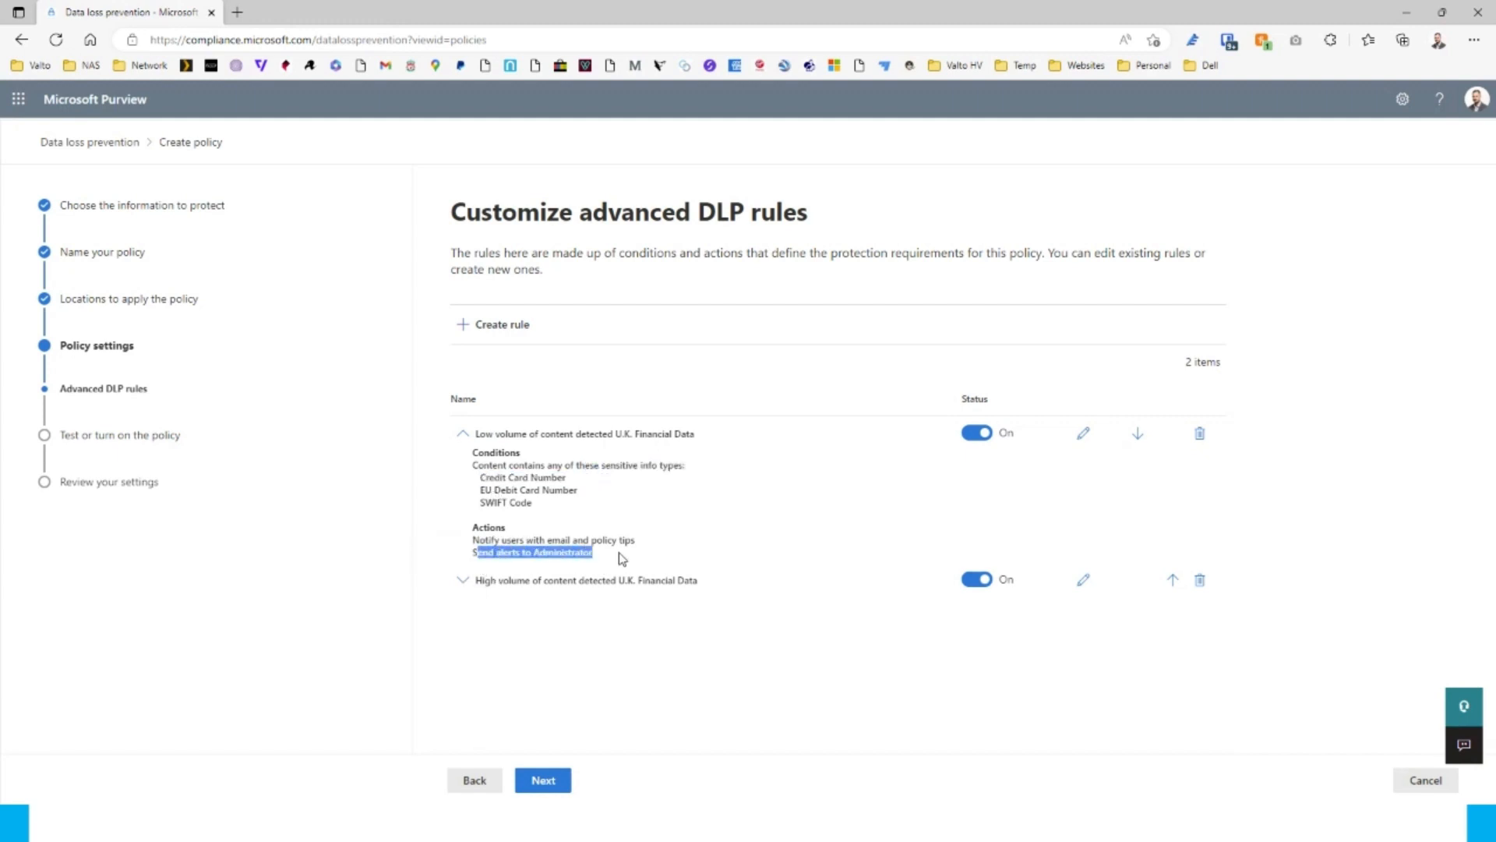
pyautogui.click(567, 555)
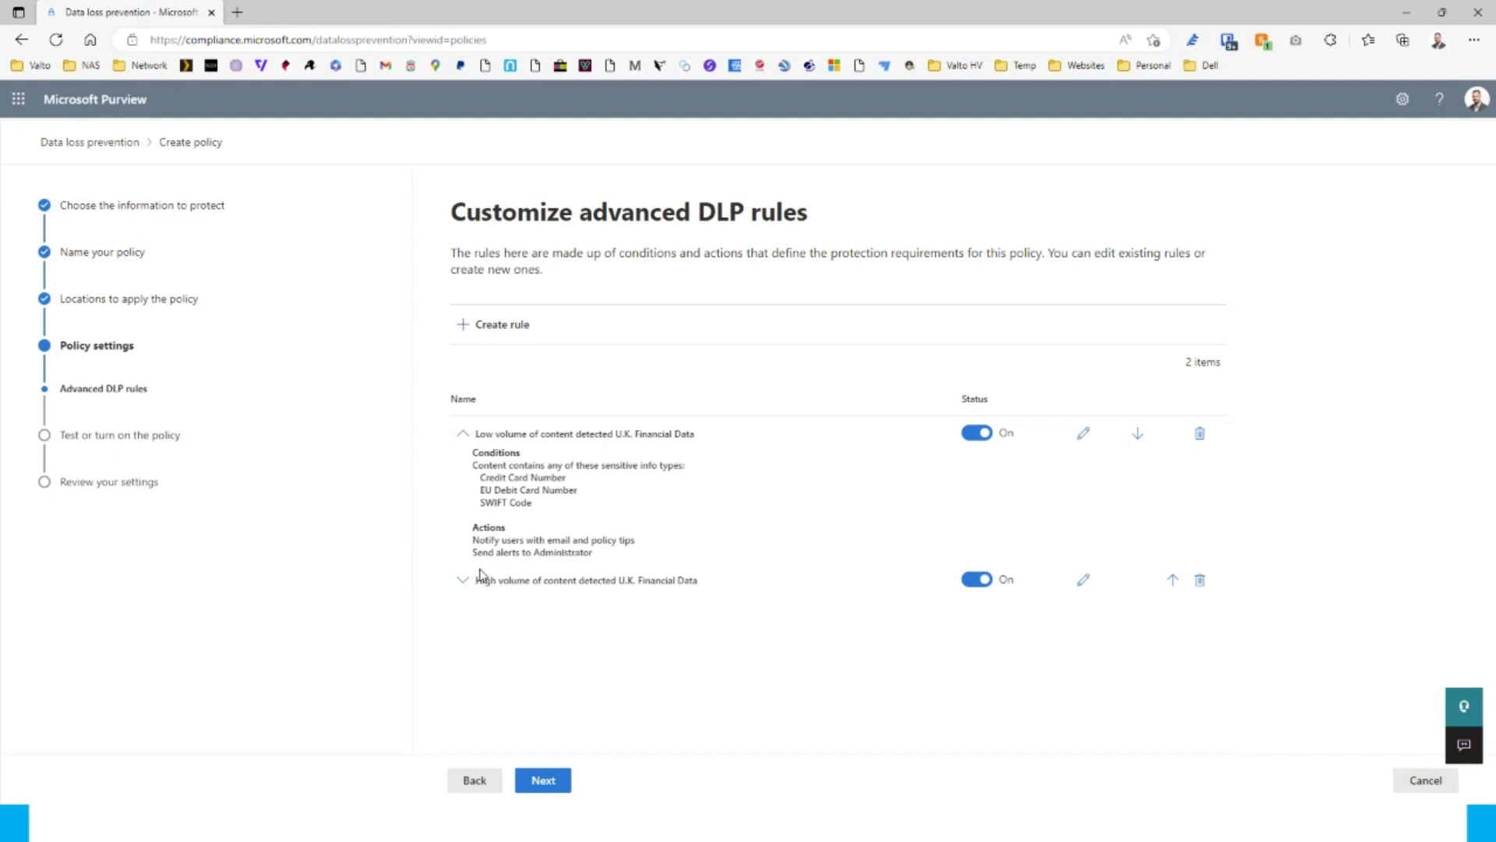
pyautogui.moveTo(531, 553); pyautogui.dragTo(552, 553)
# Step: Examine the actions of the rule for a high volume of detected U.K. Financial Data, and minimize the browser to return to the slides
pyautogui.click(463, 580)
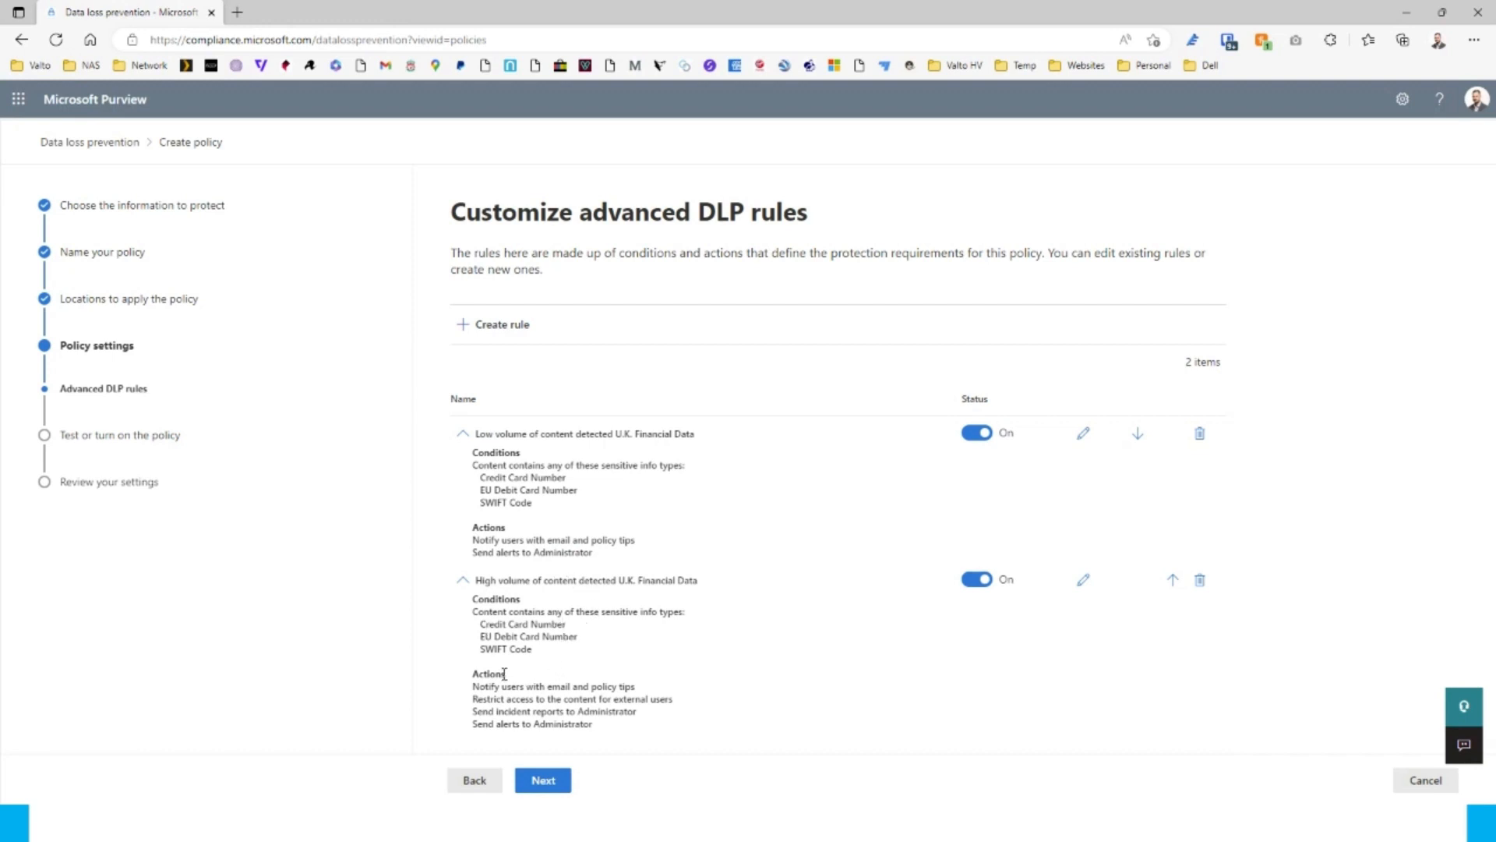
pyautogui.moveTo(477, 686); pyautogui.dragTo(662, 689)
pyautogui.click(662, 689)
pyautogui.moveTo(479, 700); pyautogui.dragTo(663, 697)
pyautogui.click(656, 699)
pyautogui.click(466, 704)
pyautogui.click(667, 693)
pyautogui.click(1406, 13)
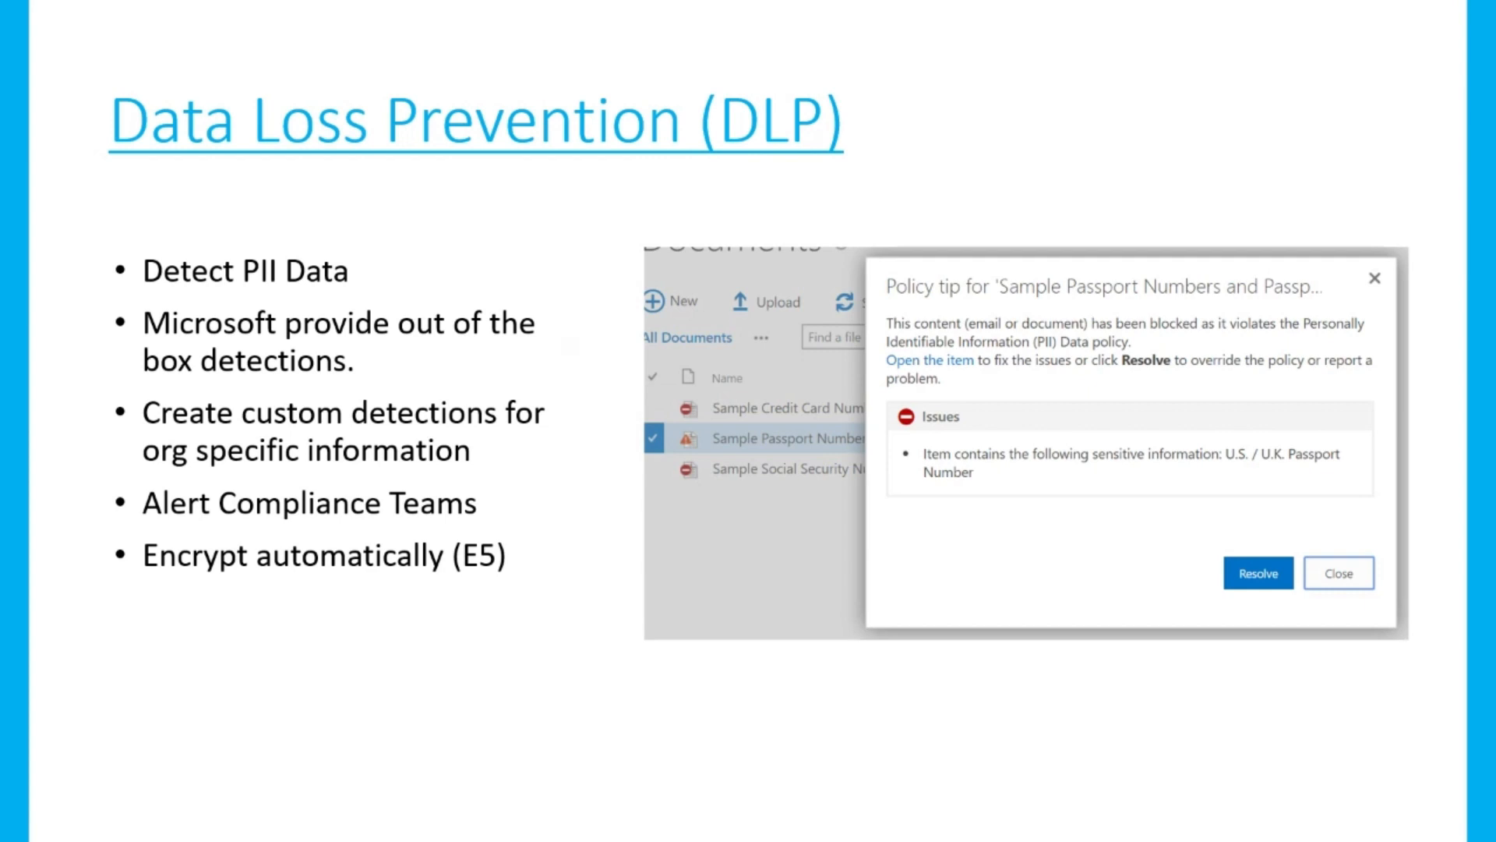
# Step: Switch to Word, create a blank document, and apply the Demo Finance sensitivity label to it
pyautogui.click(457, 422)
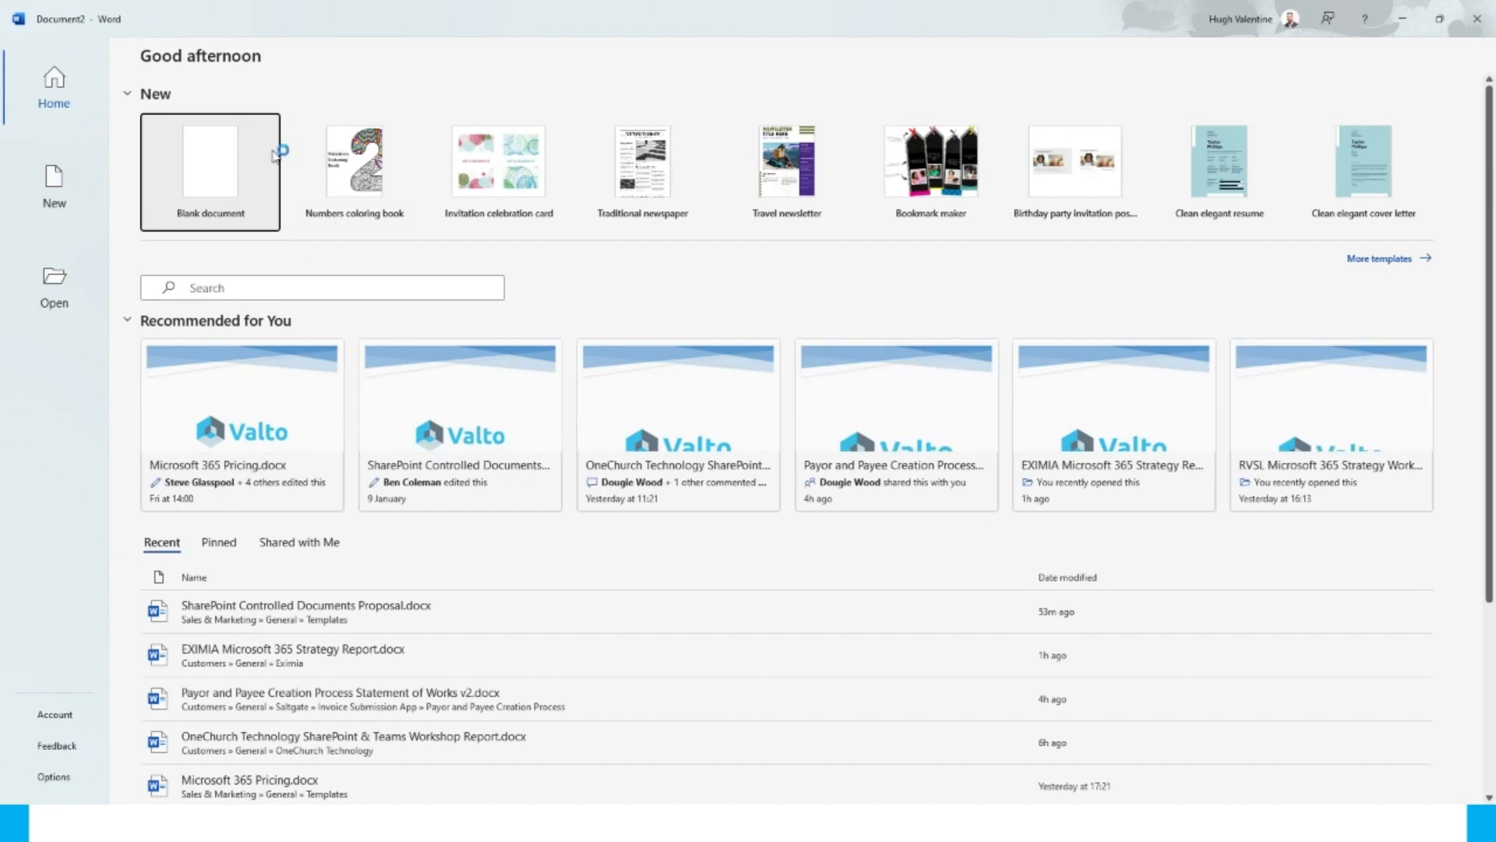
pyautogui.click(261, 175)
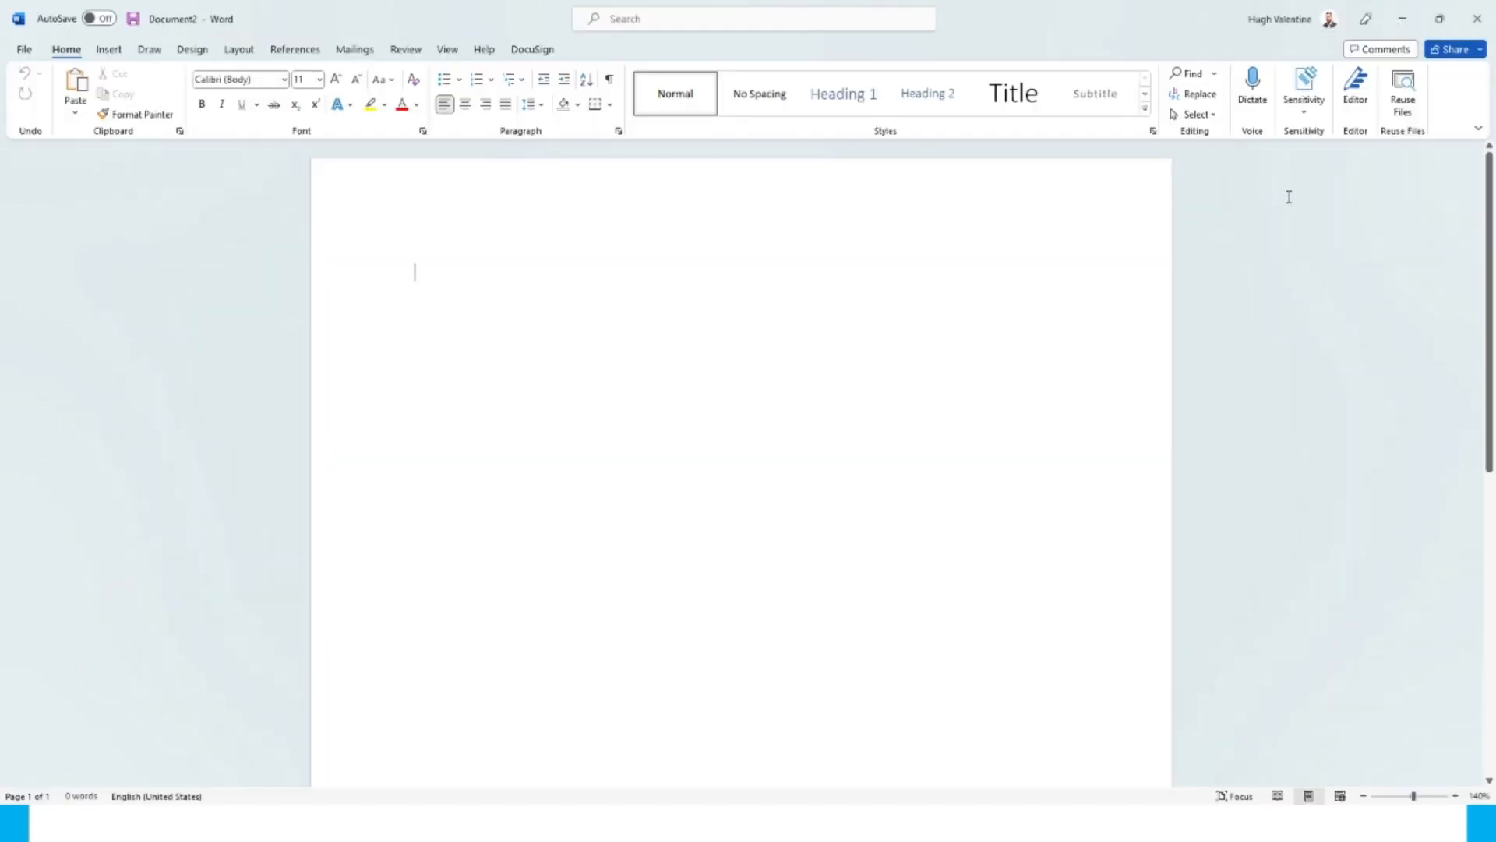
pyautogui.click(1307, 109)
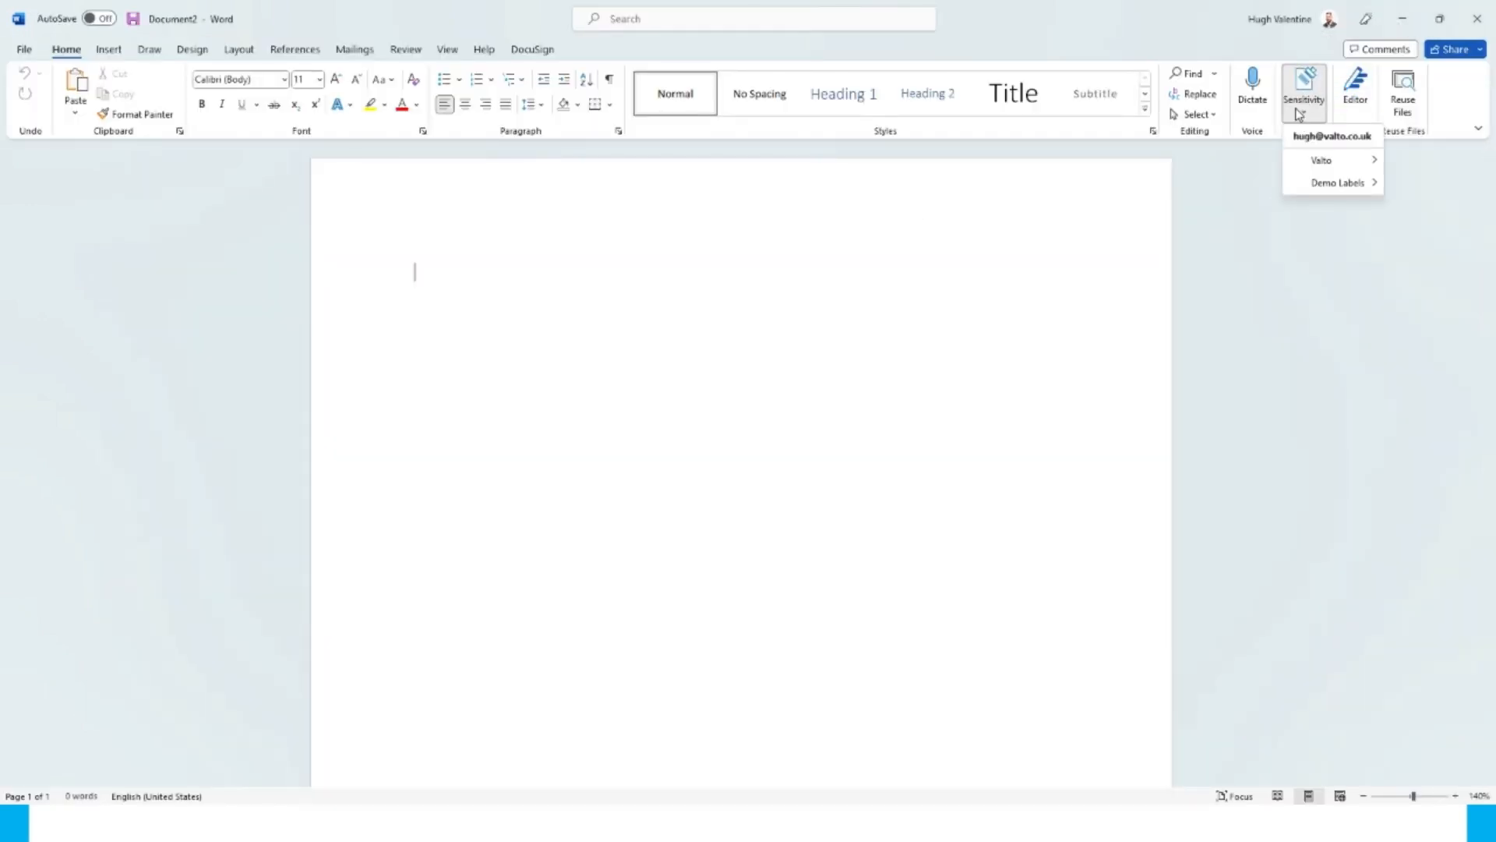
pyautogui.moveTo(1320, 162)
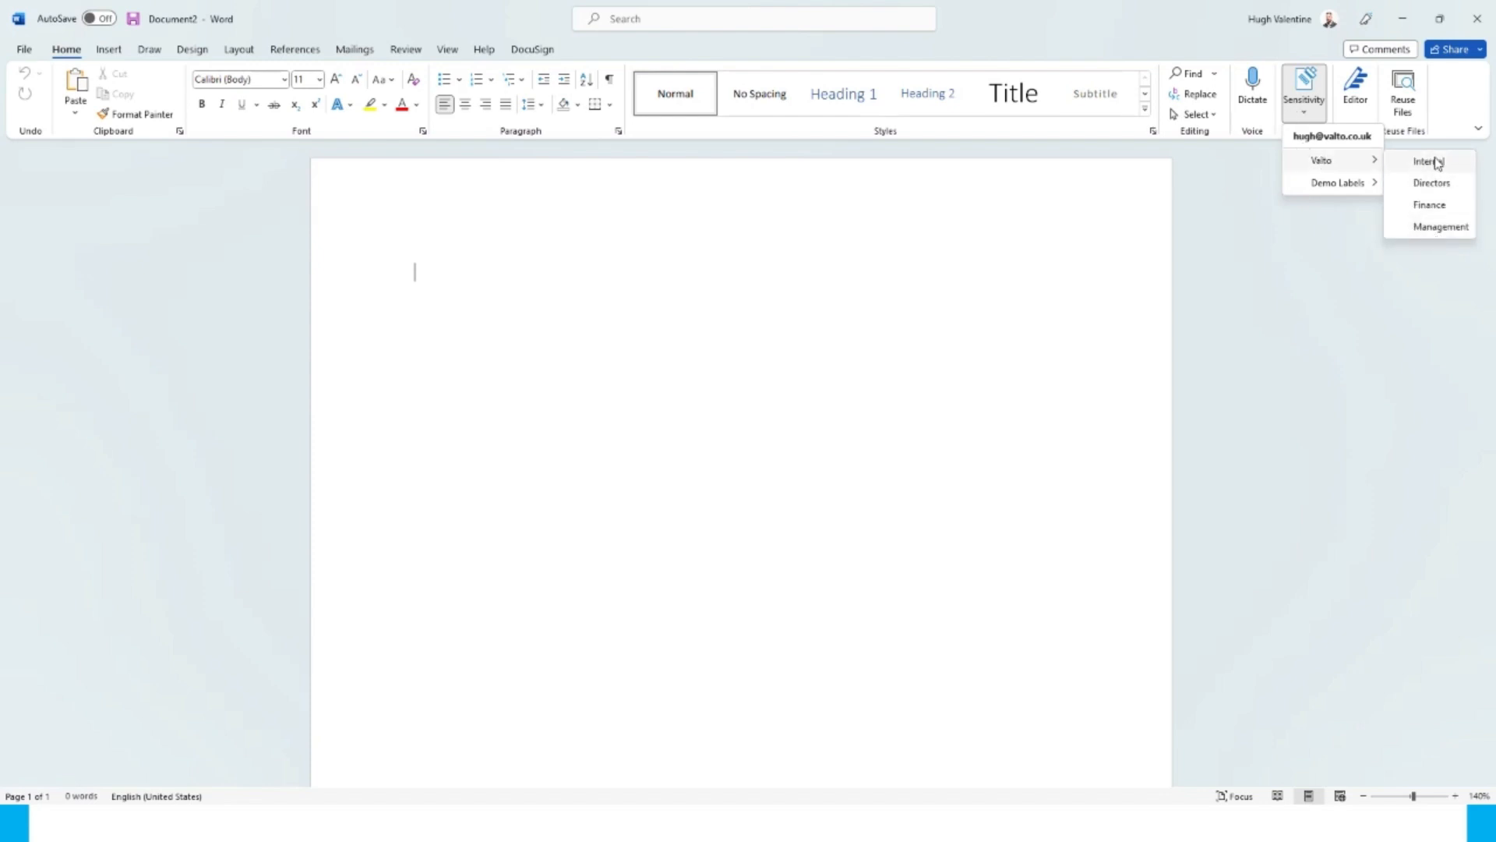
pyautogui.moveTo(1439, 172)
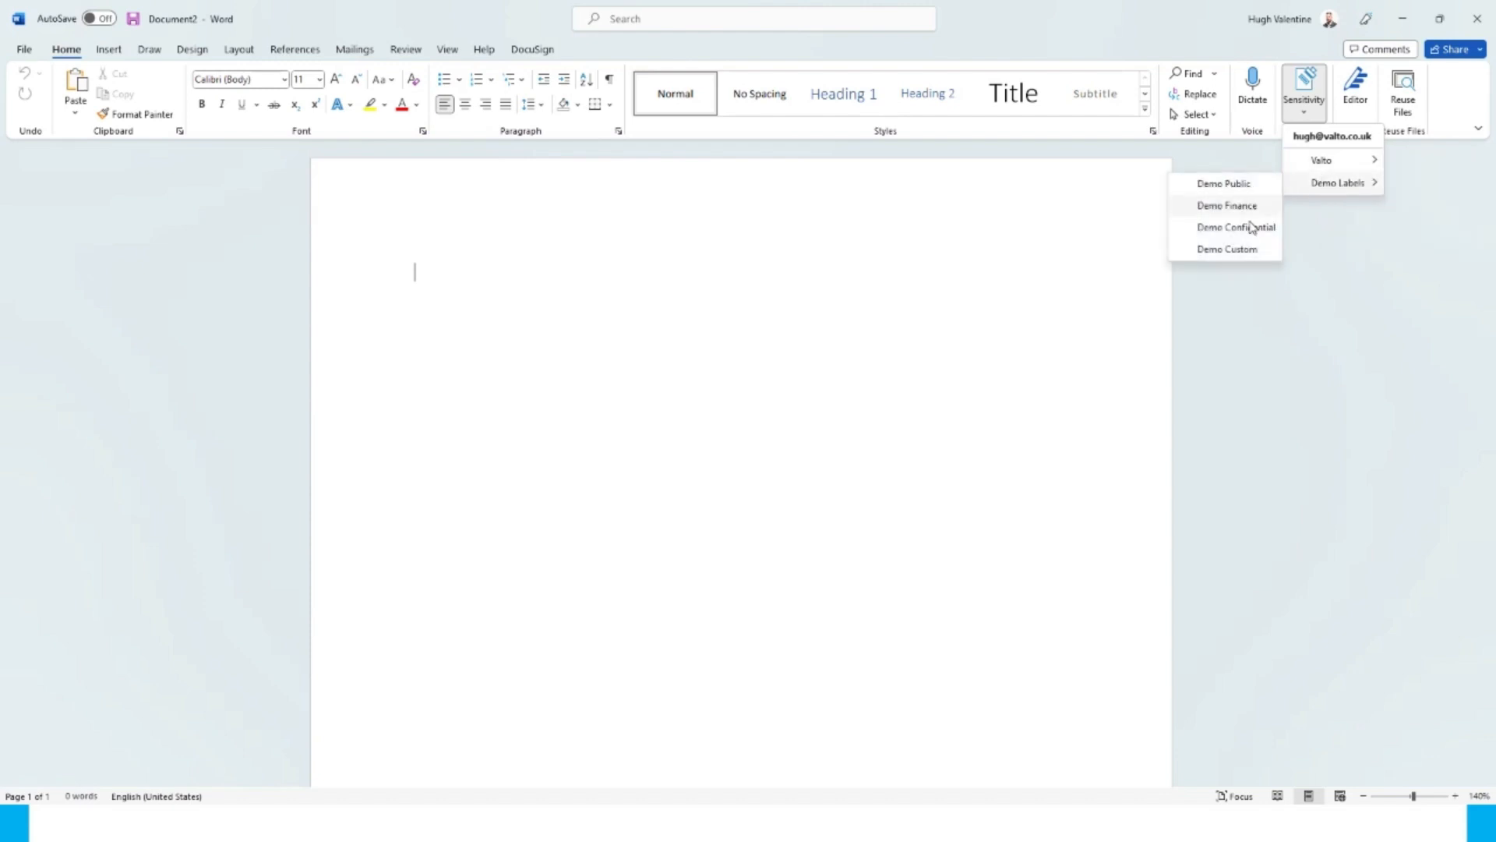
pyautogui.moveTo(1255, 245)
pyautogui.click(1248, 207)
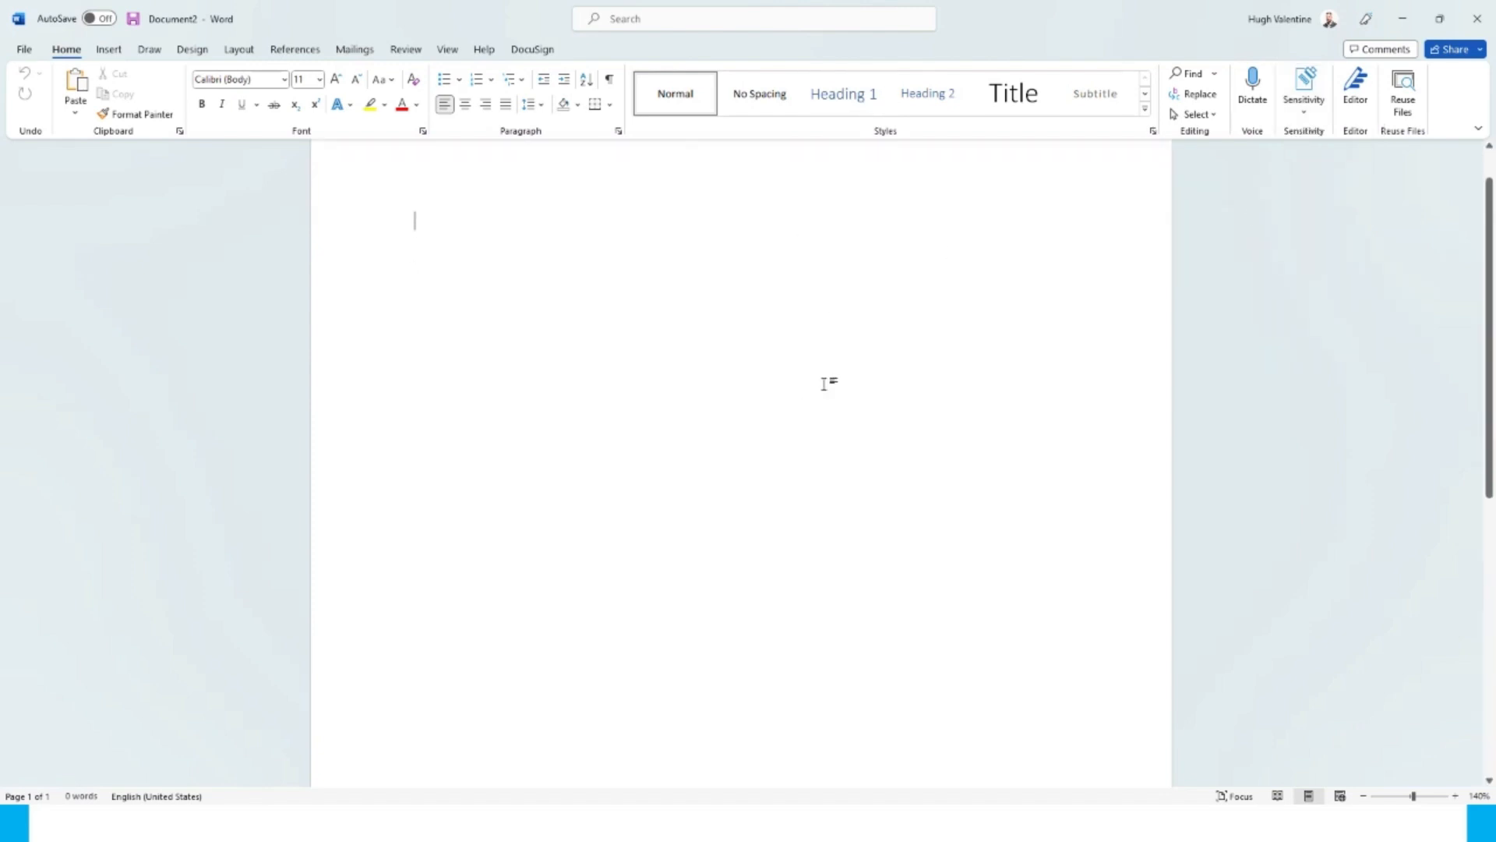
# Step: Add the Heading 1 title "Finance Data" with the body text "Salary Information" on the line beneath it
pyautogui.click(841, 114)
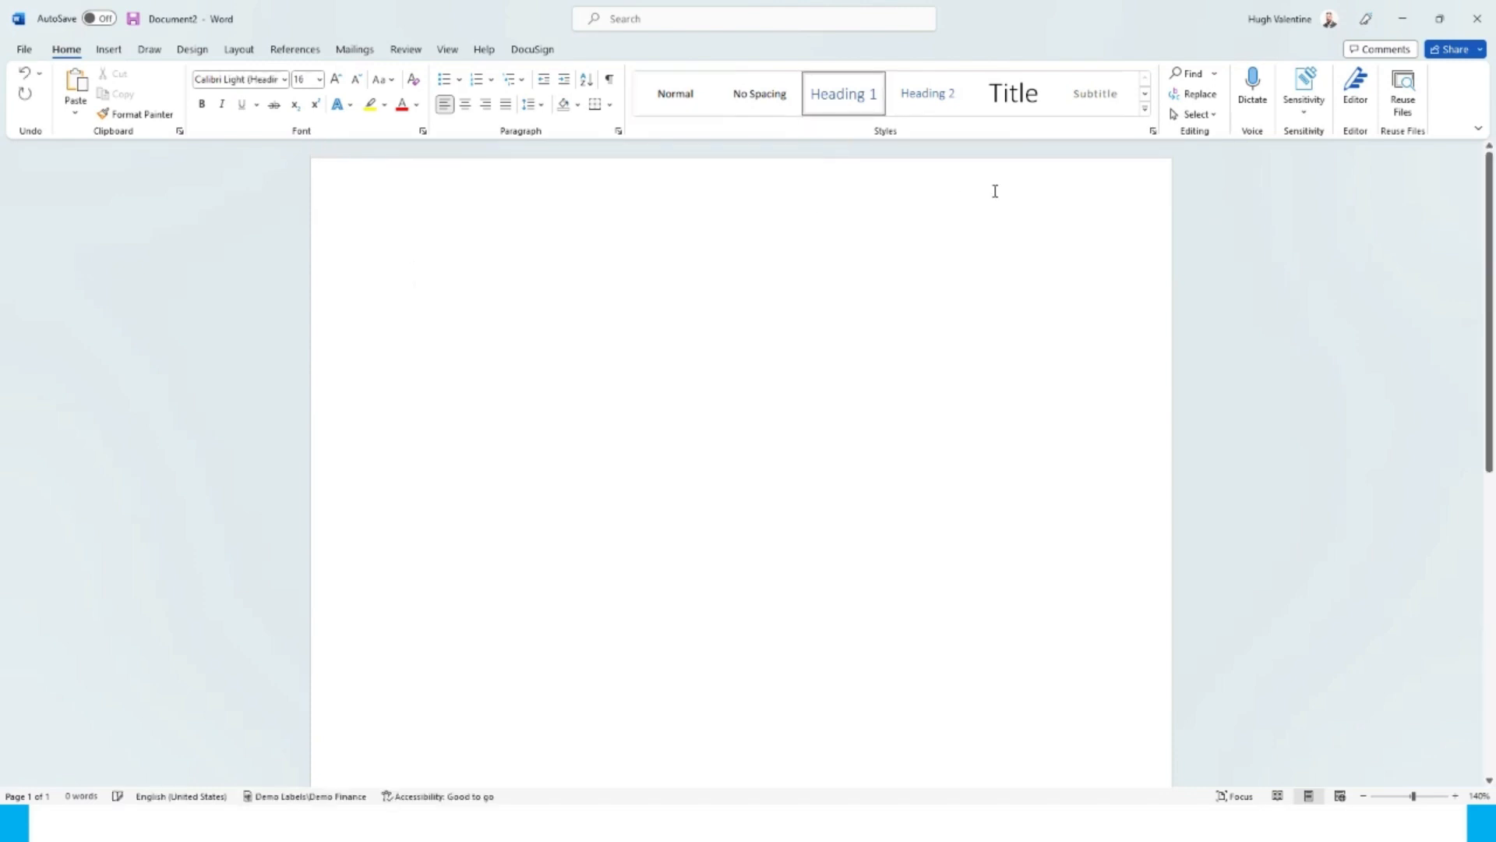
pyautogui.write('F')
pyautogui.press('BackSpace')
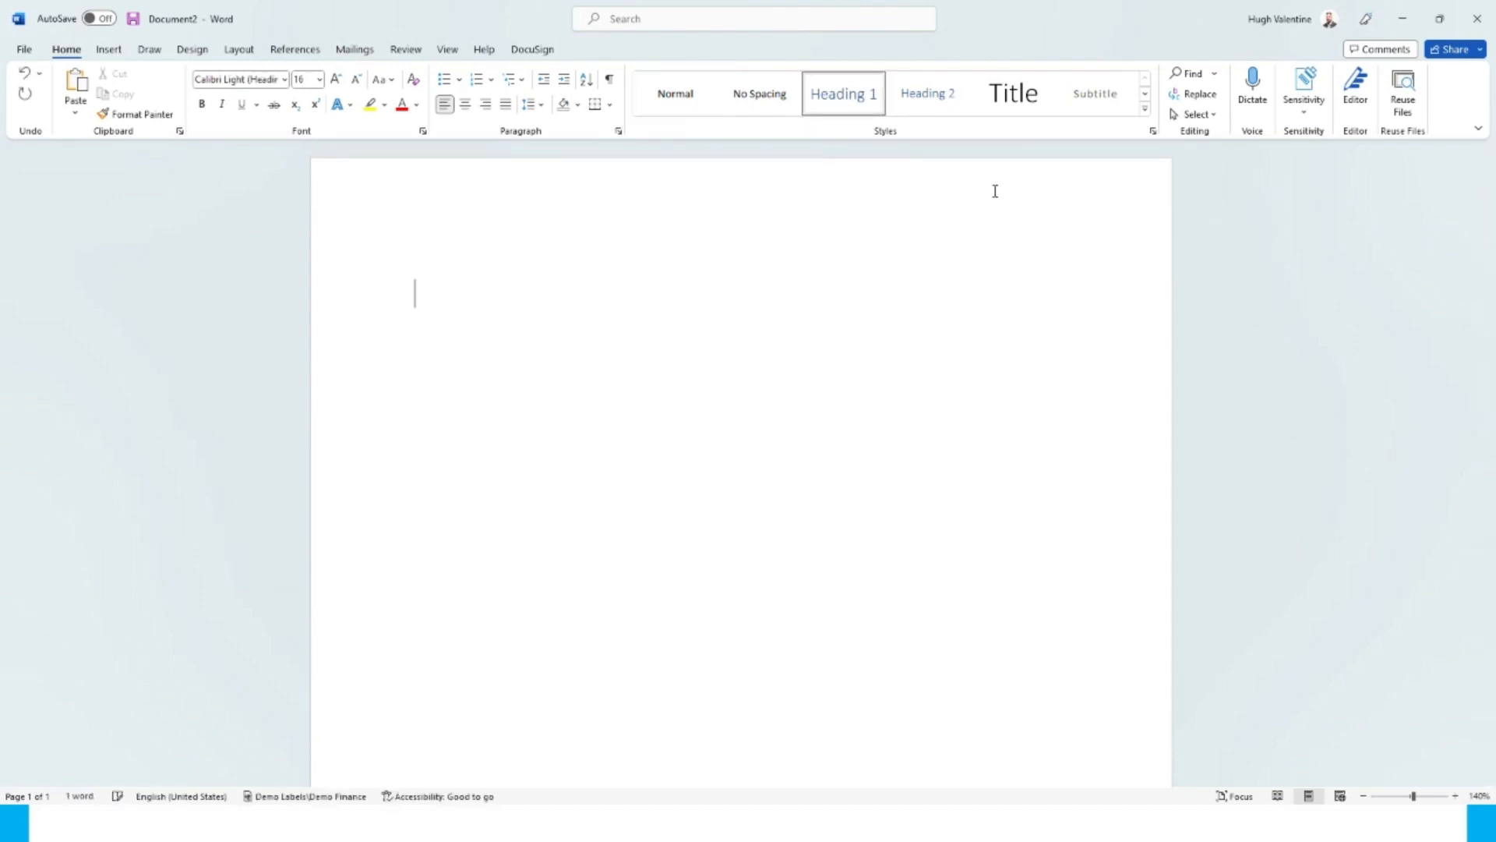
pyautogui.write('Finance Data')
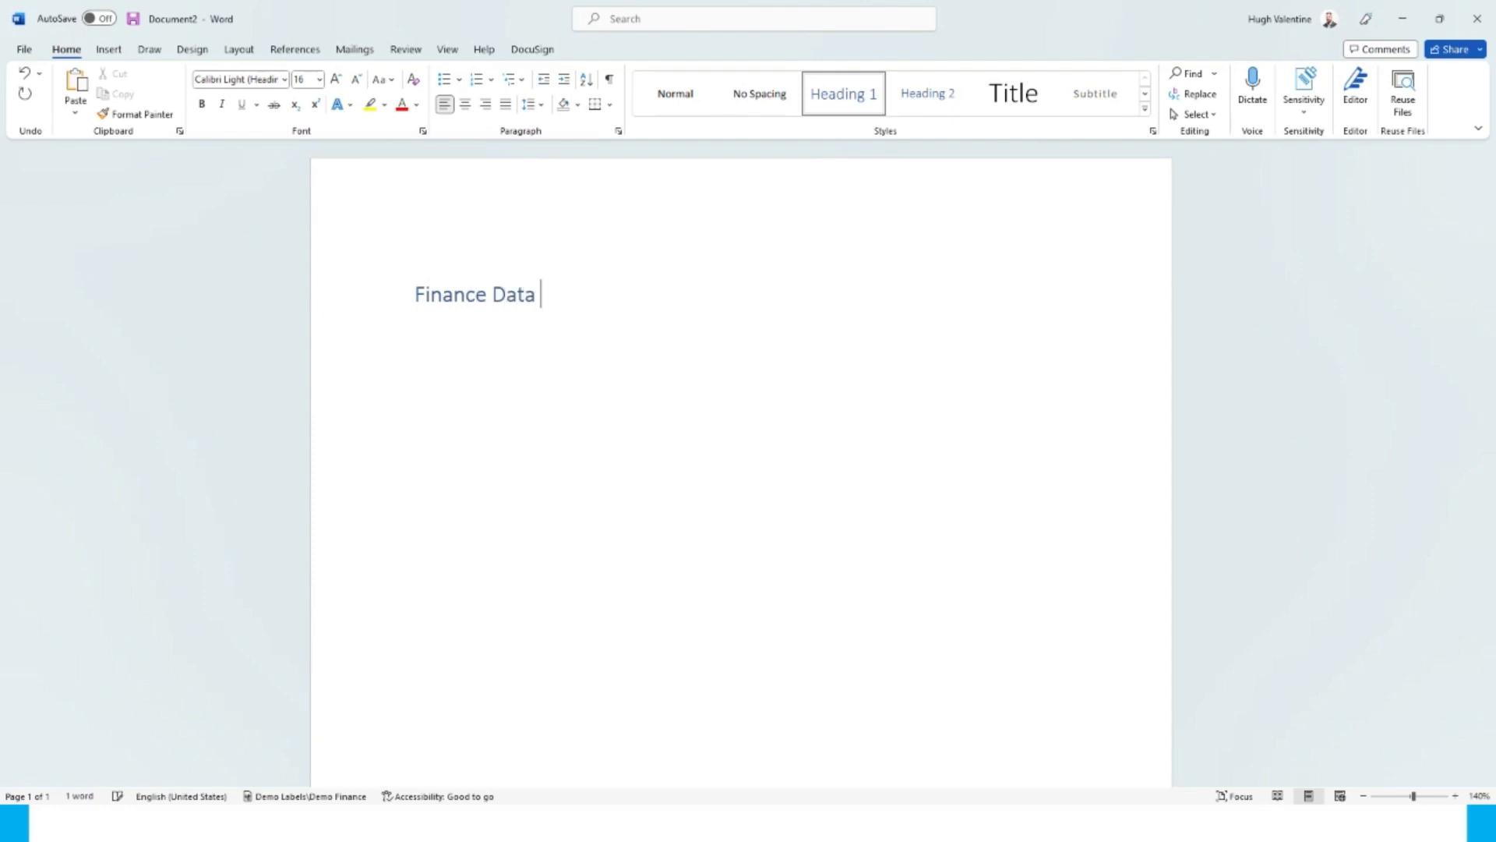
pyautogui.press('Return')
pyautogui.write('Salary Informatik')
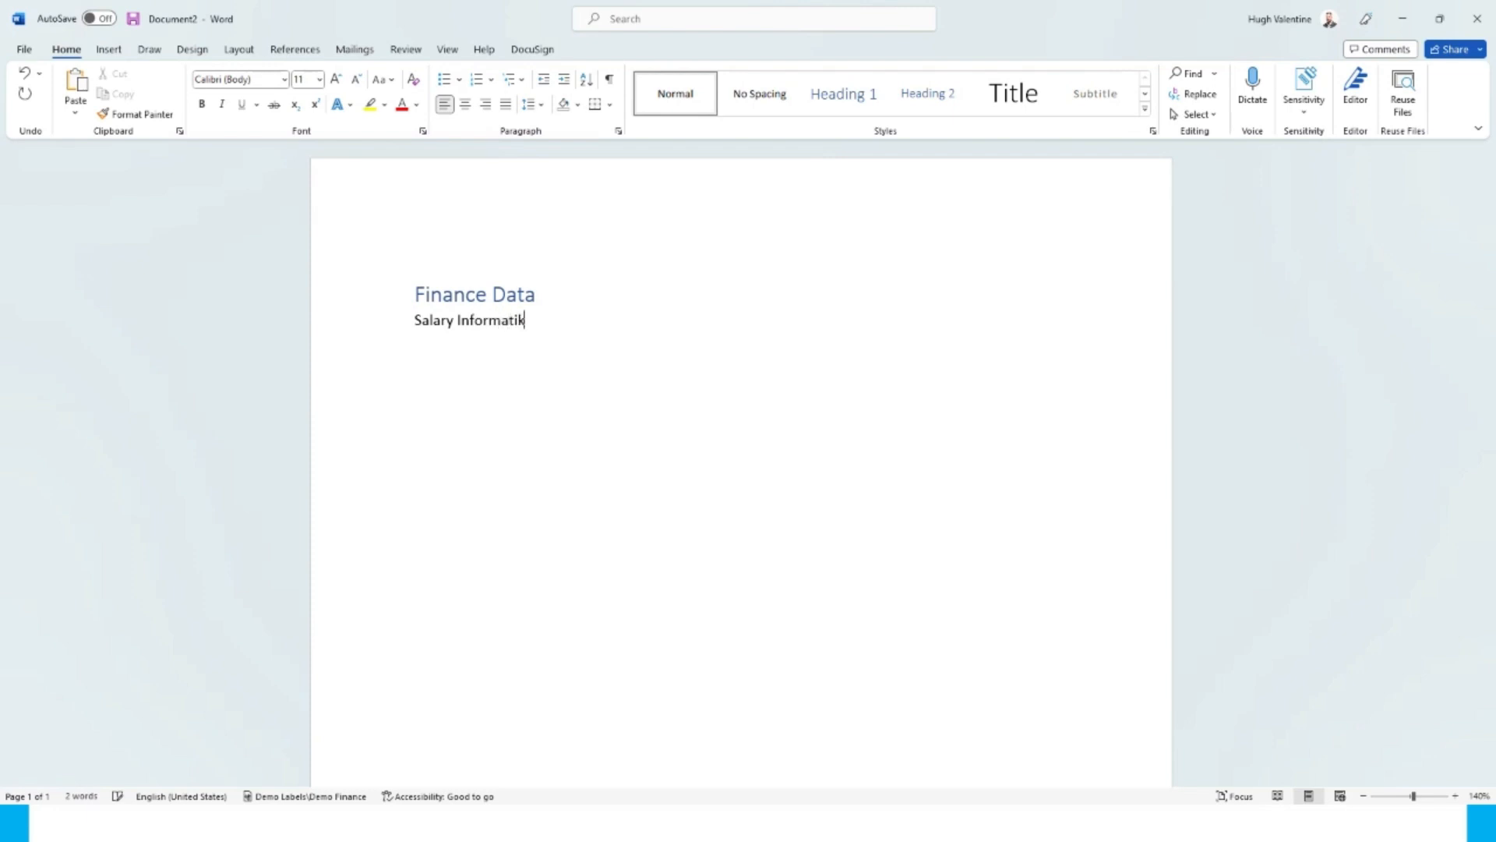
pyautogui.press('BackSpace')
pyautogui.write('on')
pyautogui.scroll(-5, 1075, 383)
pyautogui.scroll(5, 1224, 284)
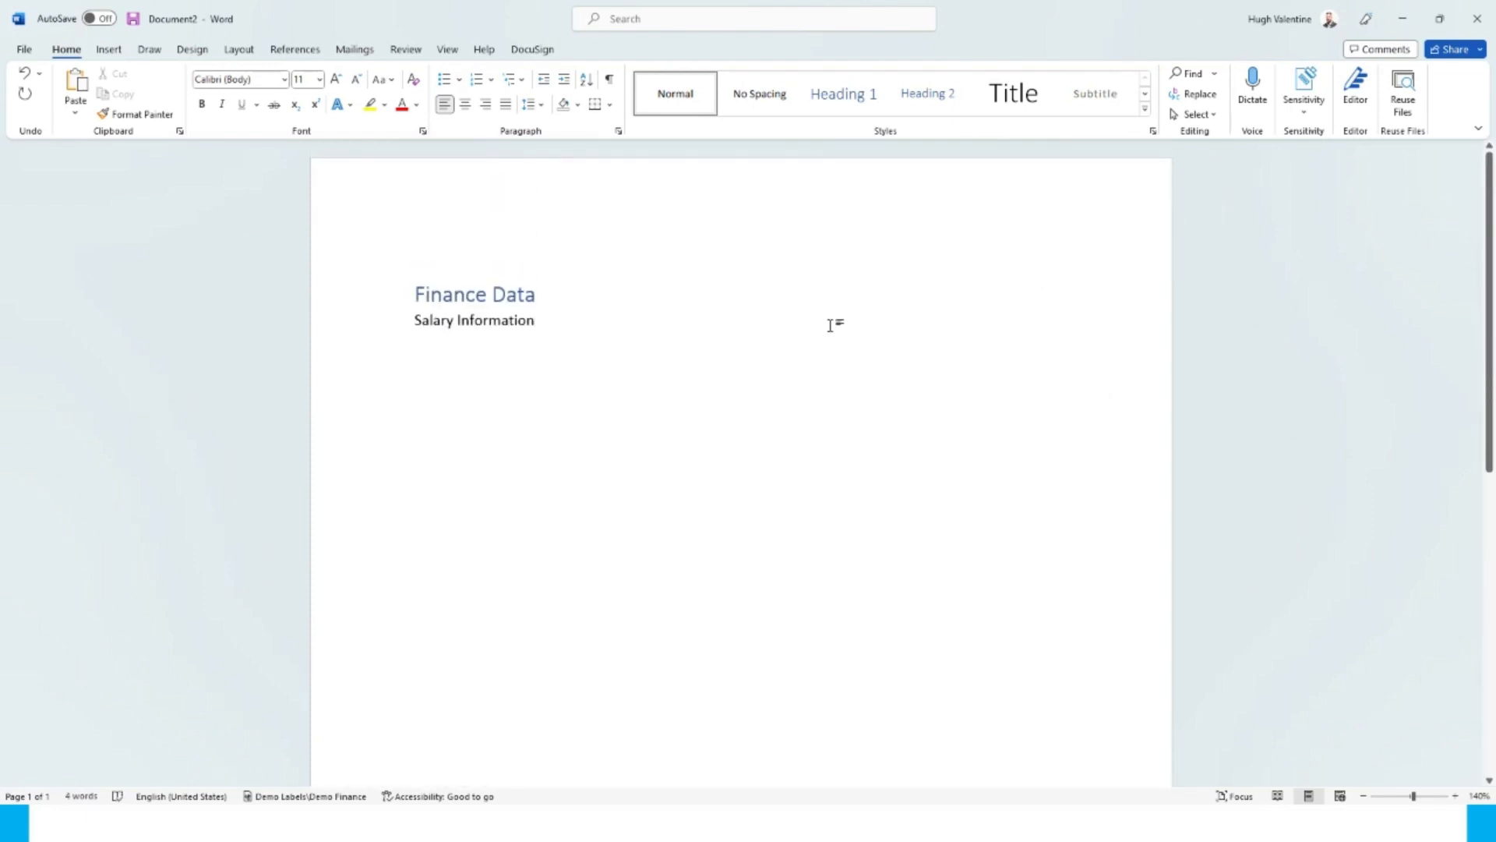
# Step: Change the document's sensitivity label to Demo Confidential and look over the page
pyautogui.click(1304, 89)
pyautogui.moveTo(1376, 187)
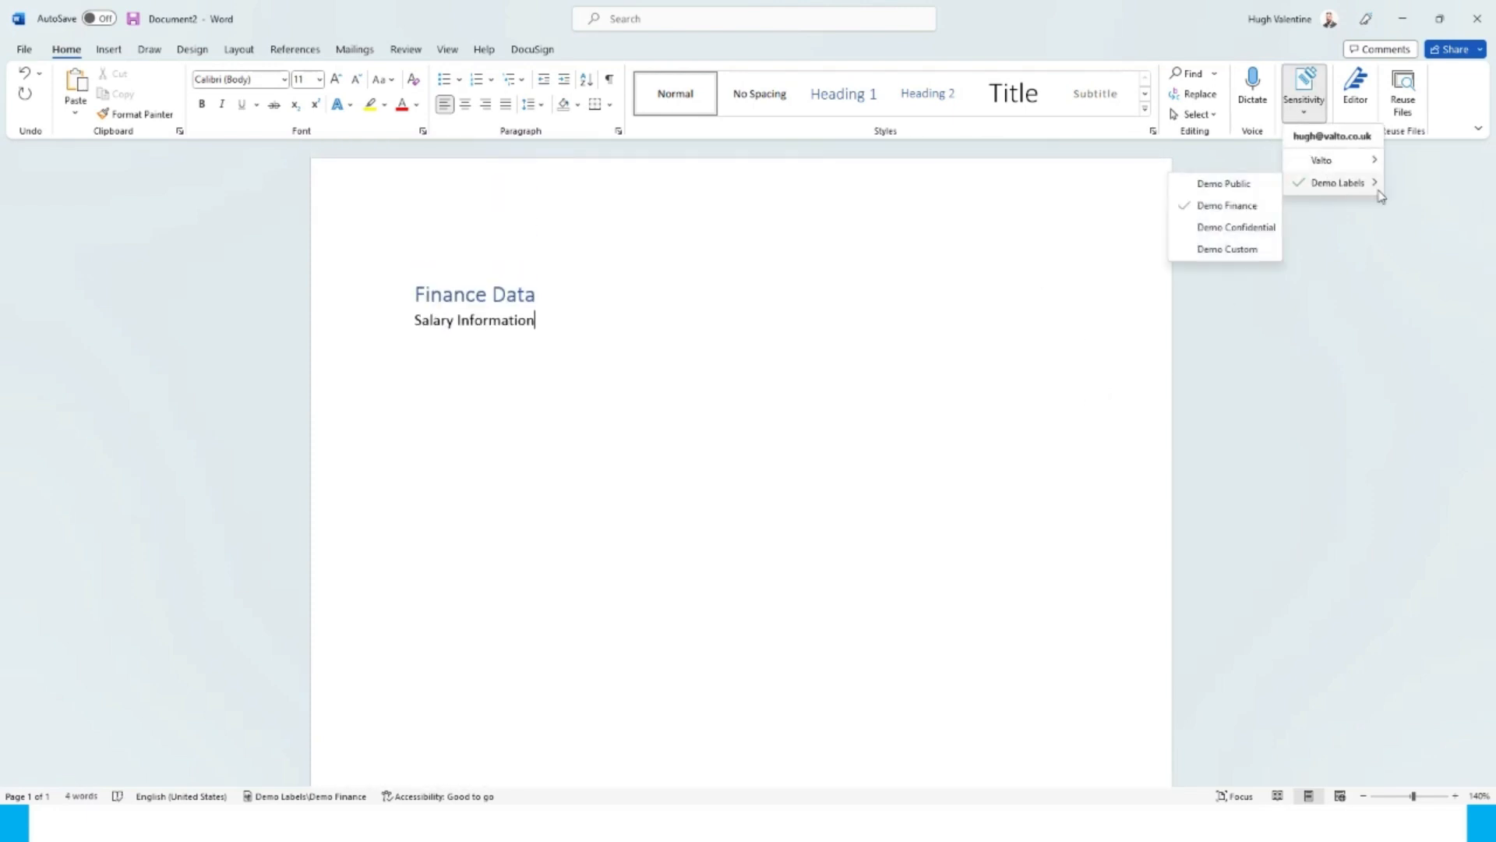
pyautogui.click(1239, 226)
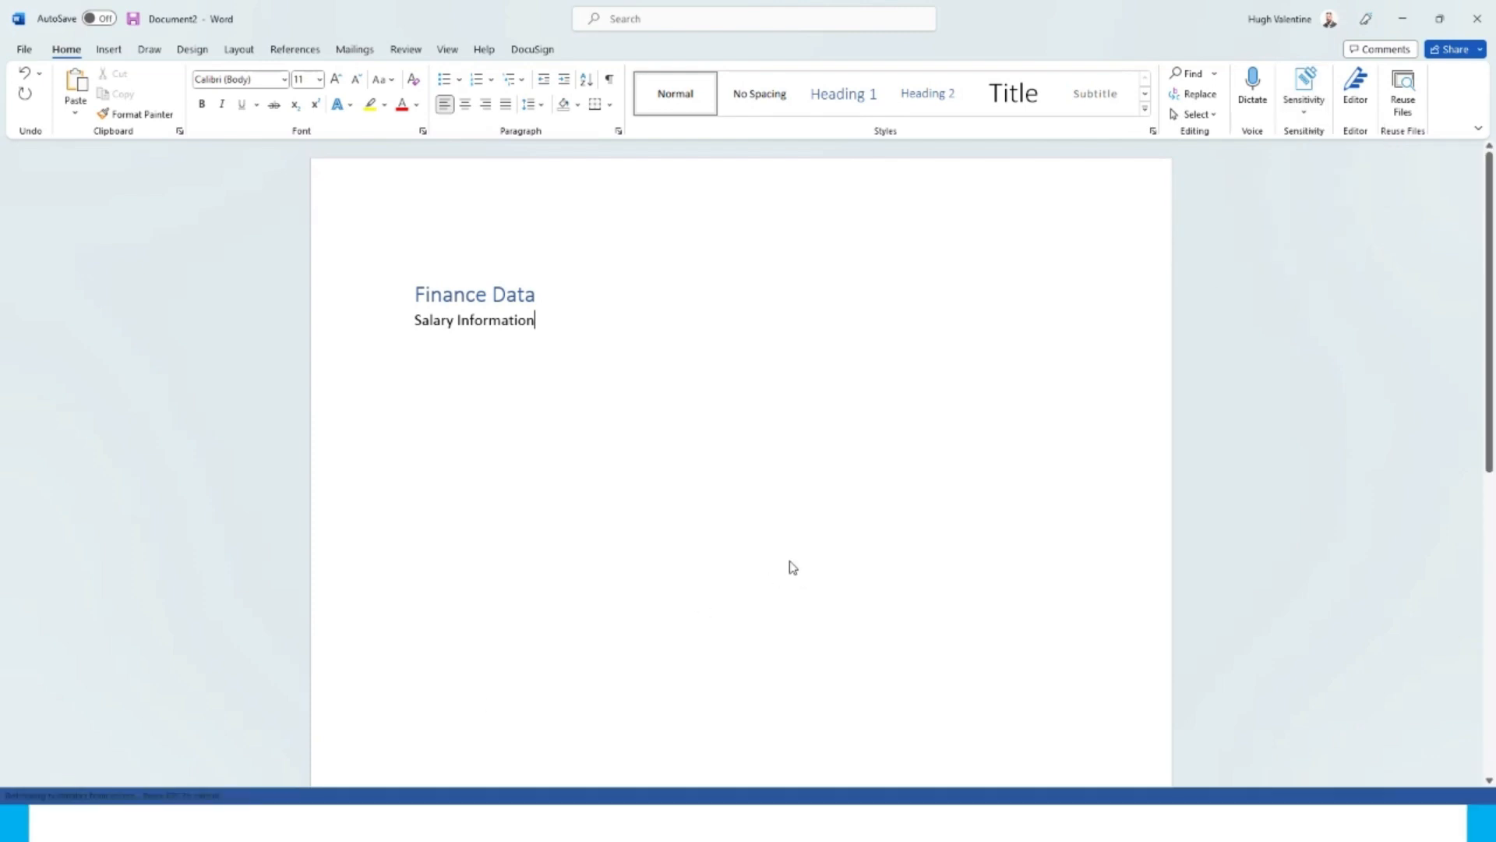
pyautogui.scroll(-2, 765, 525)
pyautogui.scroll(-3, 735, 512)
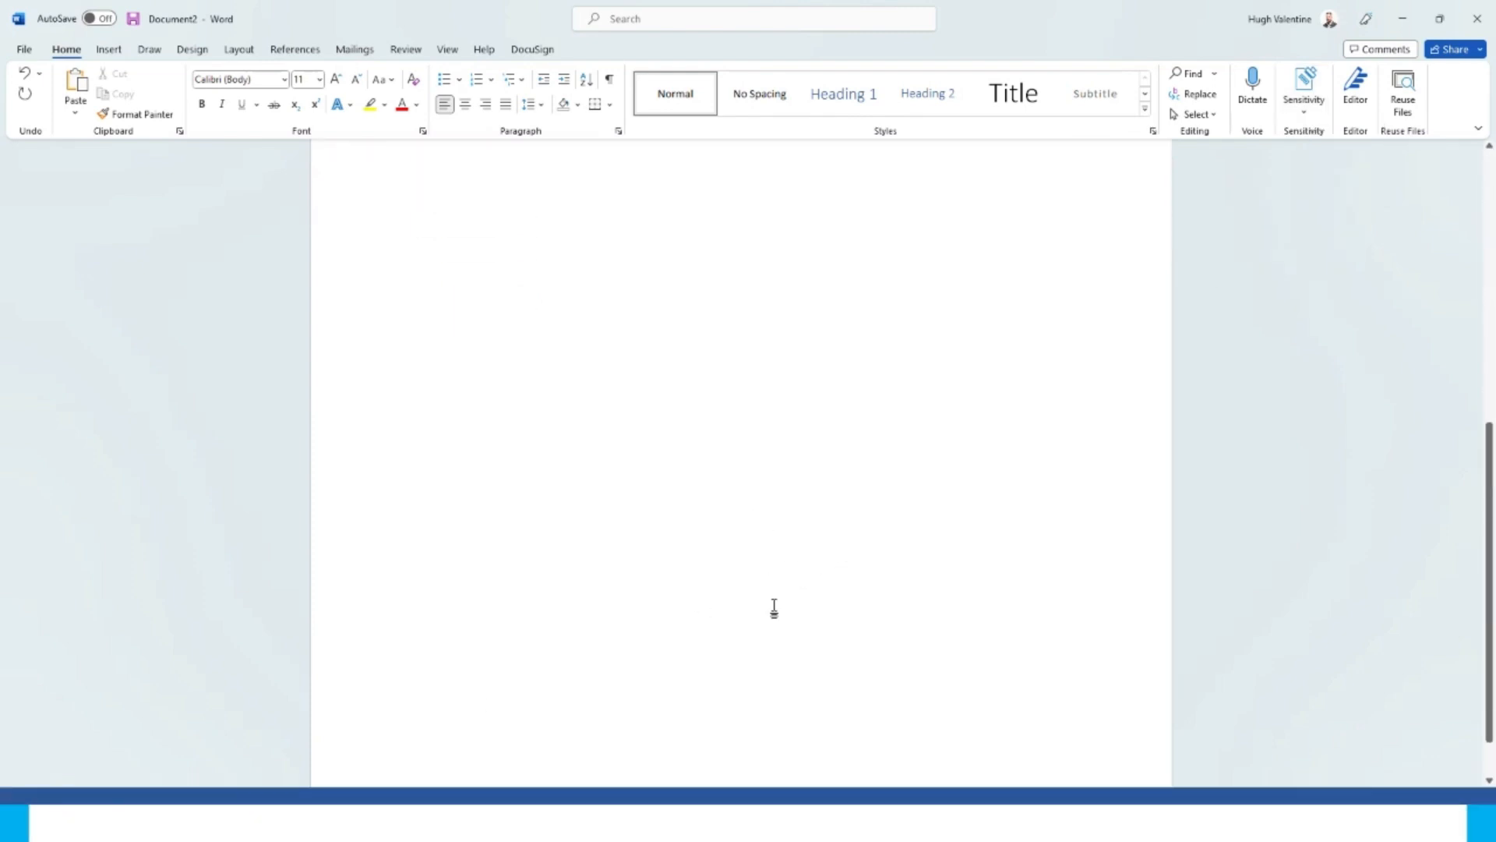
pyautogui.scroll(6, 768, 612)
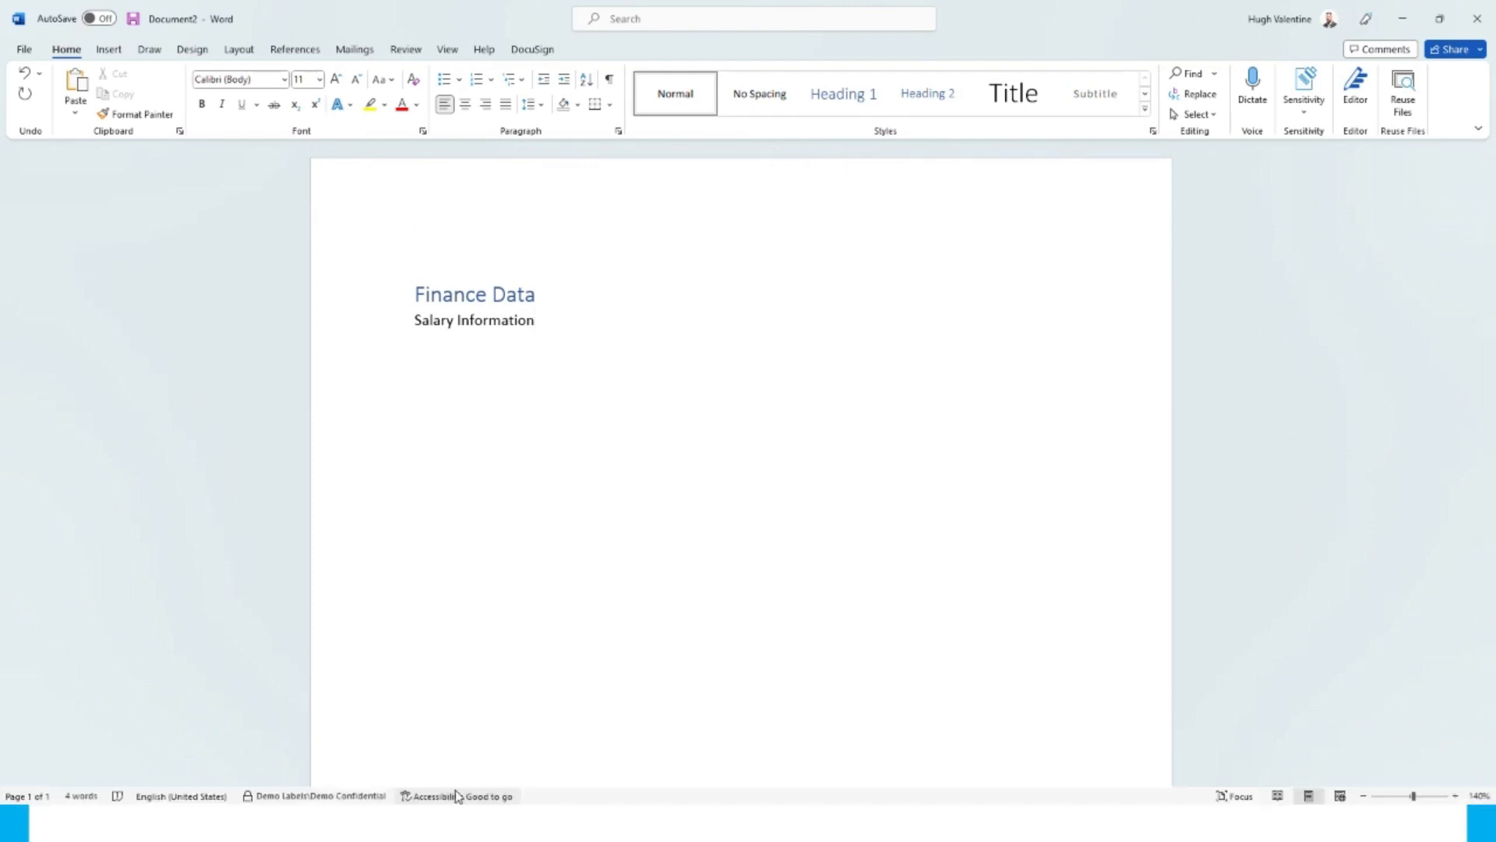
pyautogui.scroll(-4, 618, 675)
pyautogui.scroll(4, 666, 632)
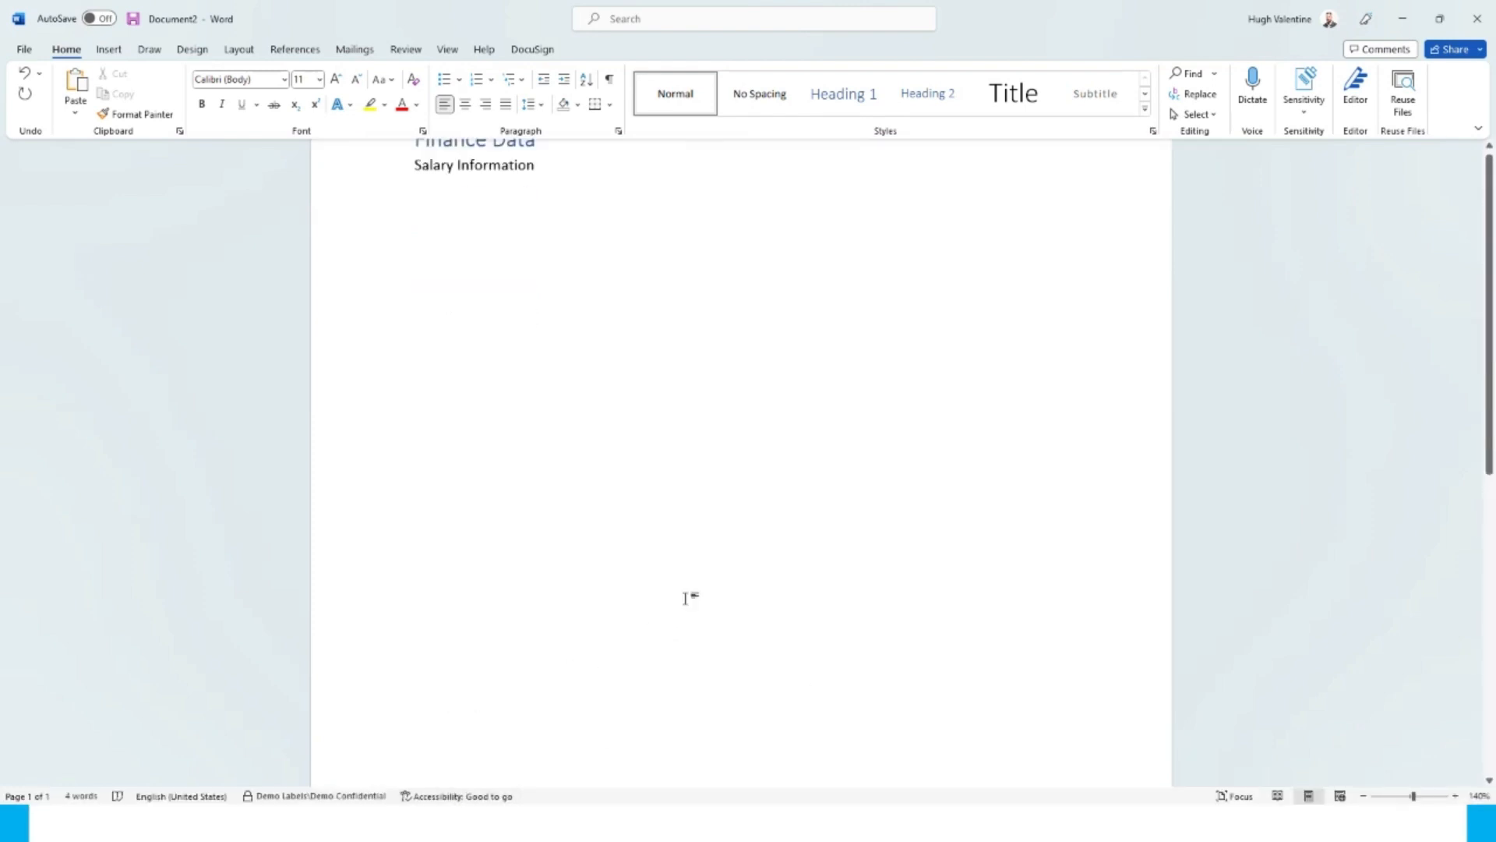
# Step: Set the document's sensitivity label back to Demo Finance and view the label's description
pyautogui.click(1314, 109)
pyautogui.moveTo(1338, 184)
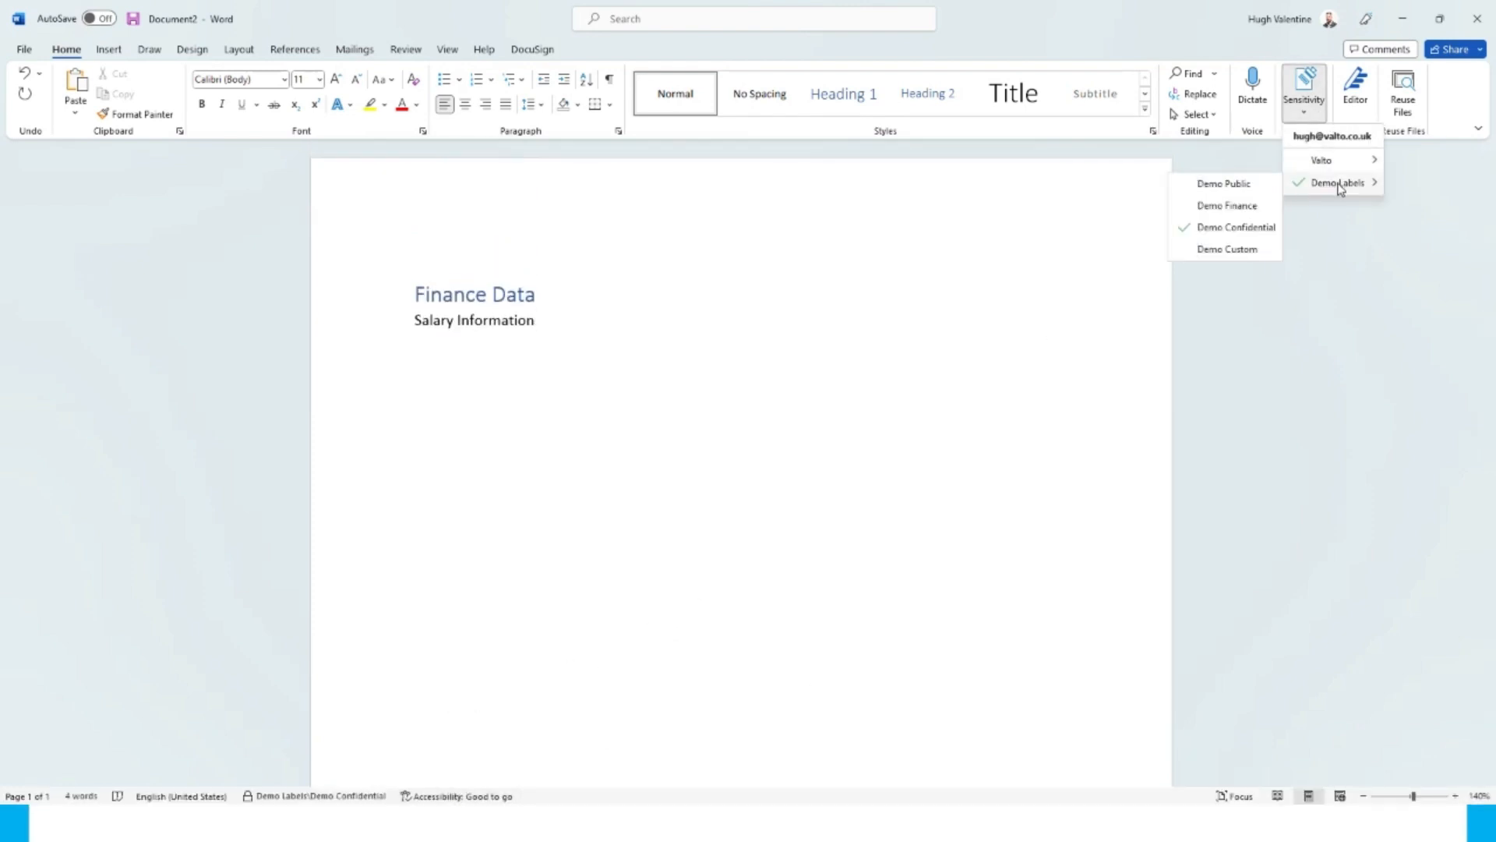
pyautogui.click(1256, 207)
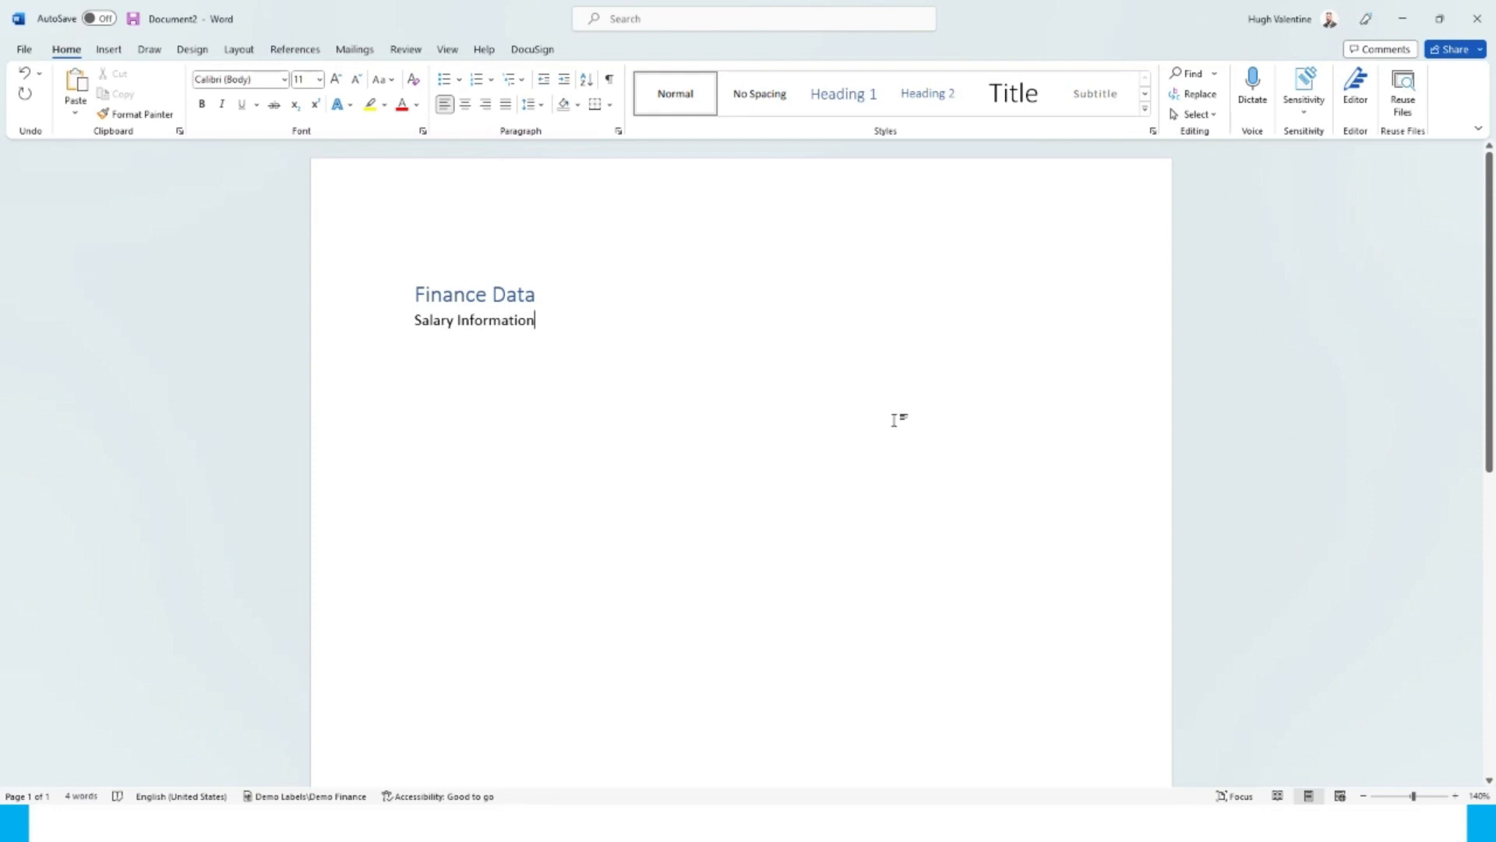
pyautogui.moveTo(273, 803)
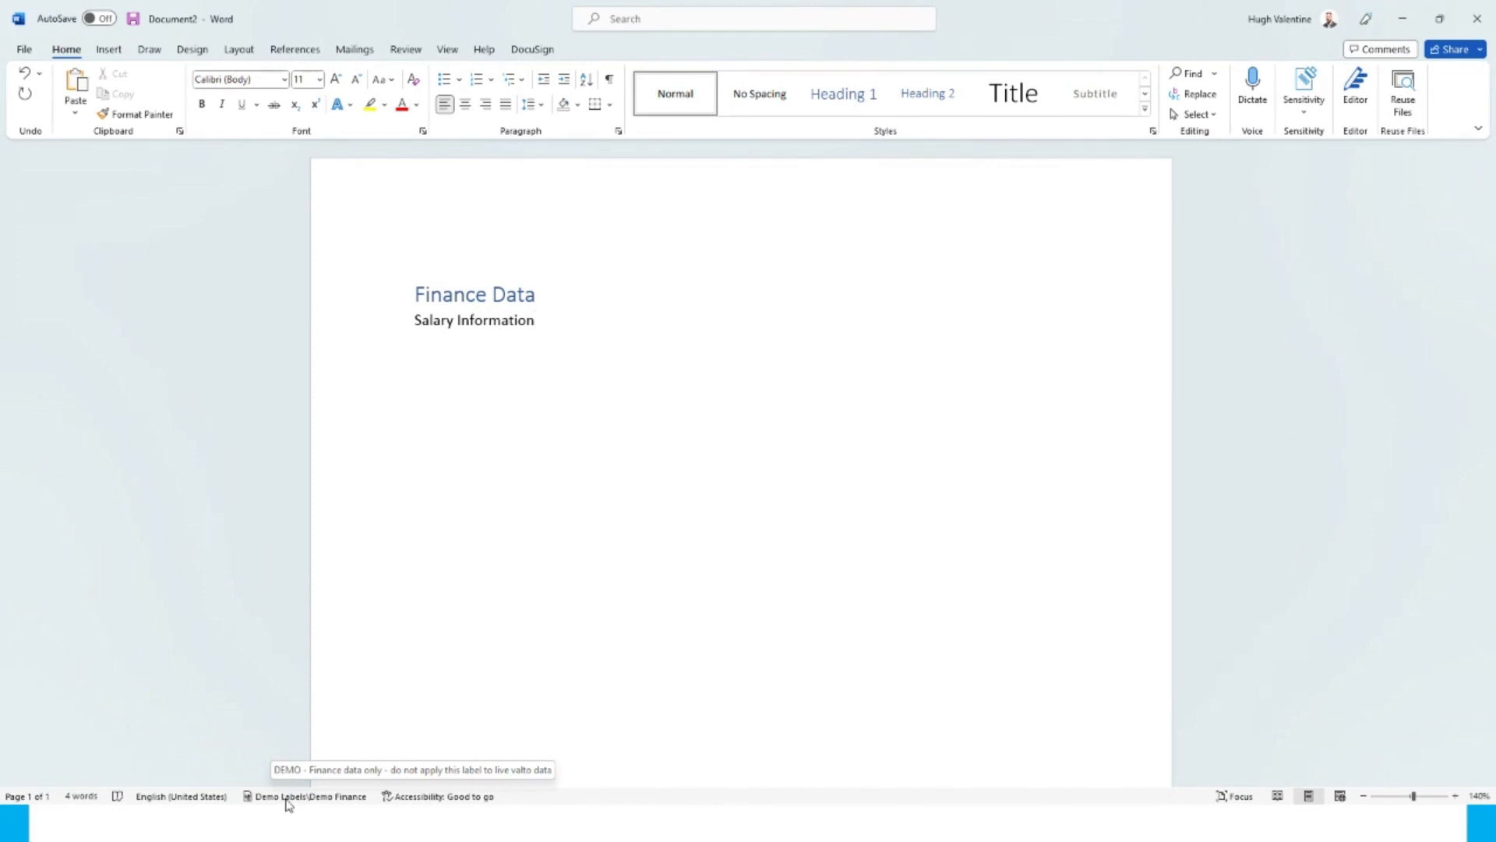
# Step: Review the sensitivity labels available in the Demo Labels and Valto groups, and switch away from Word
pyautogui.click(1289, 117)
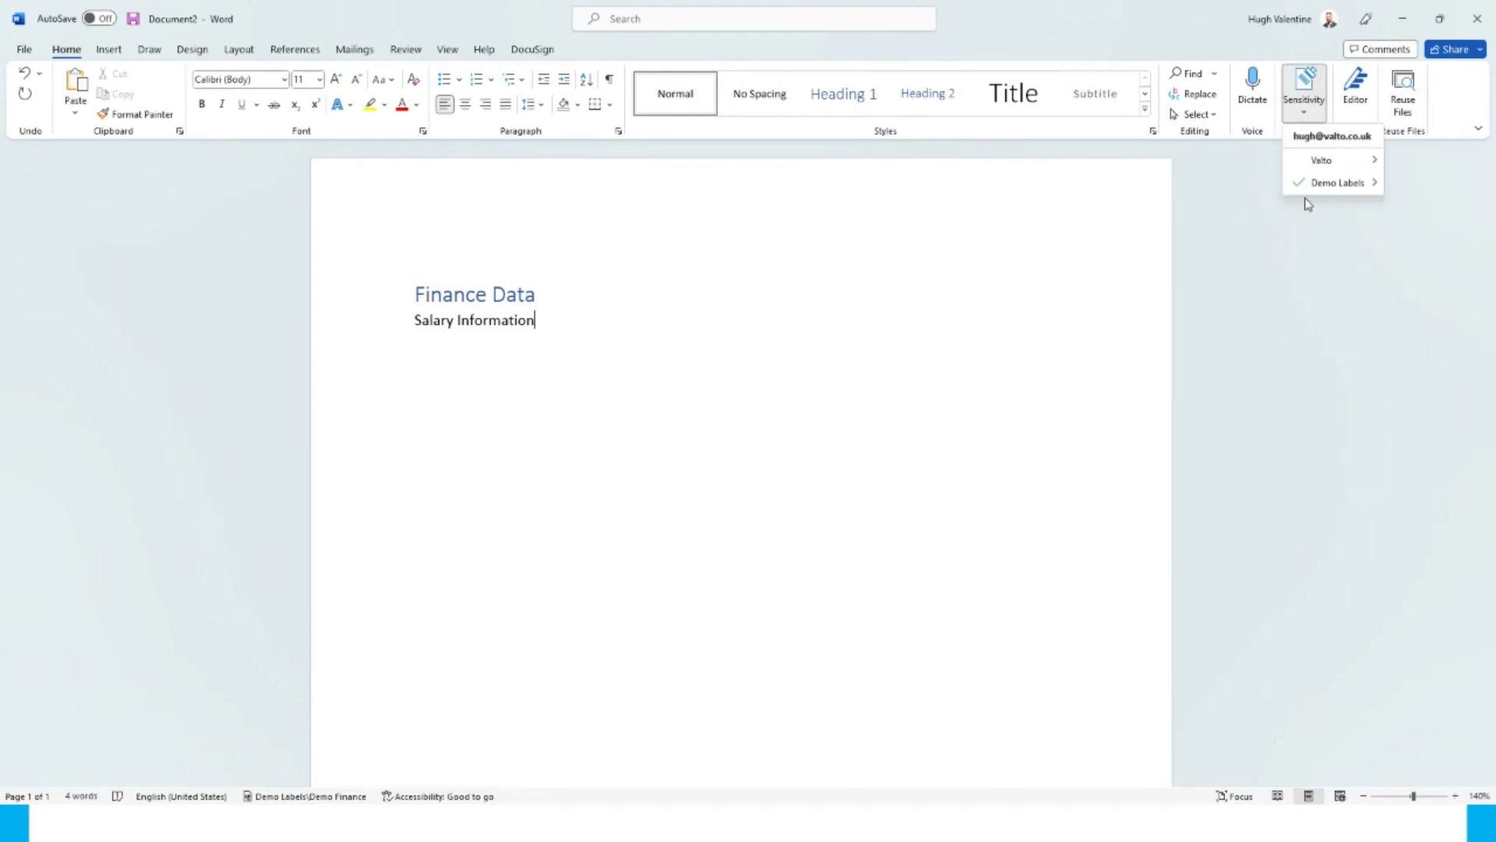
pyautogui.moveTo(1325, 184)
pyautogui.click(429, 506)
pyautogui.hotkey('ctrl', 'a')
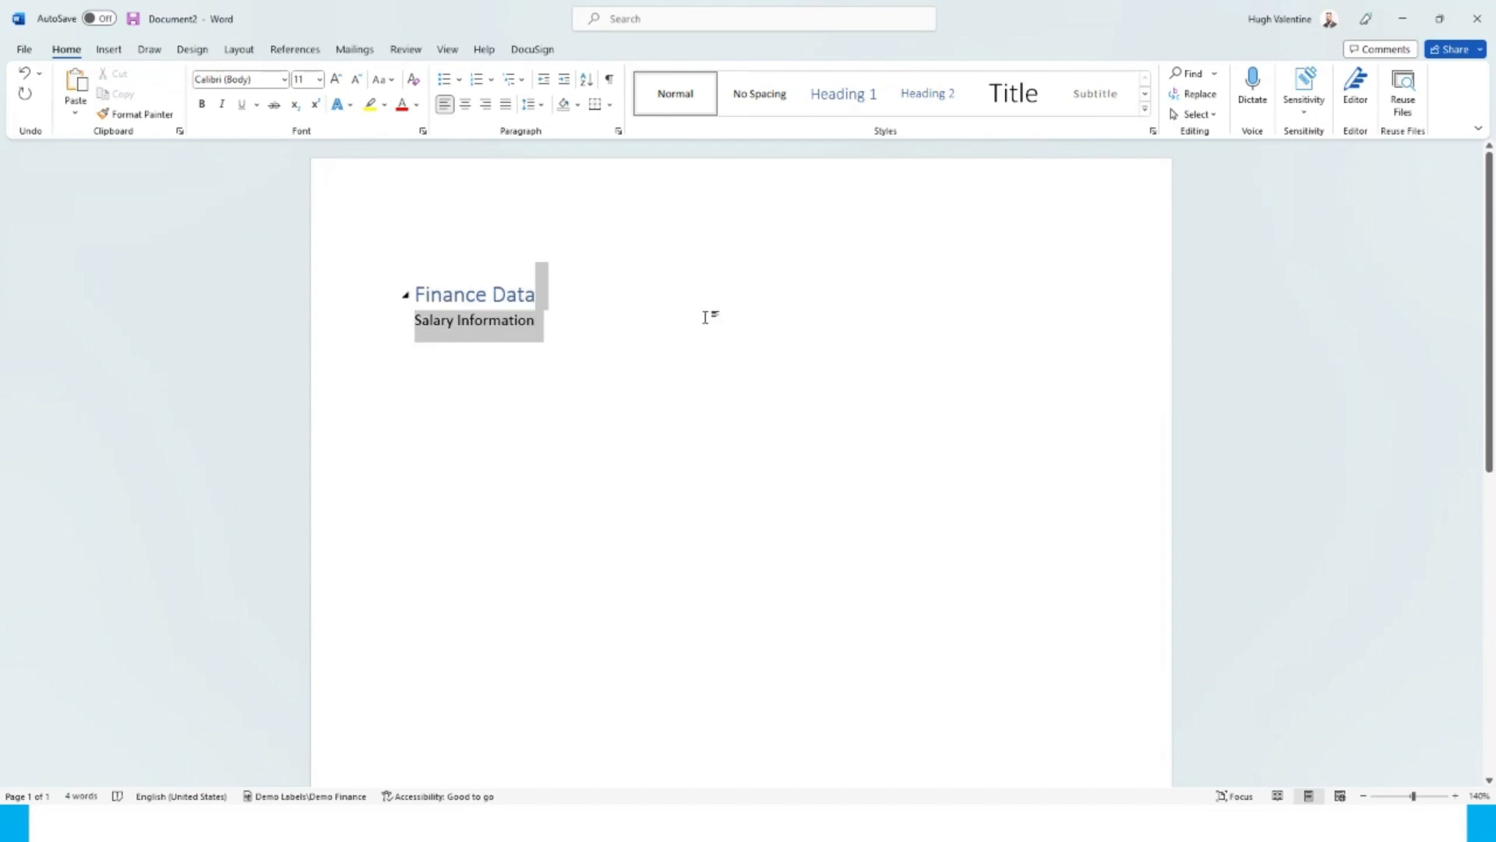
pyautogui.click(692, 341)
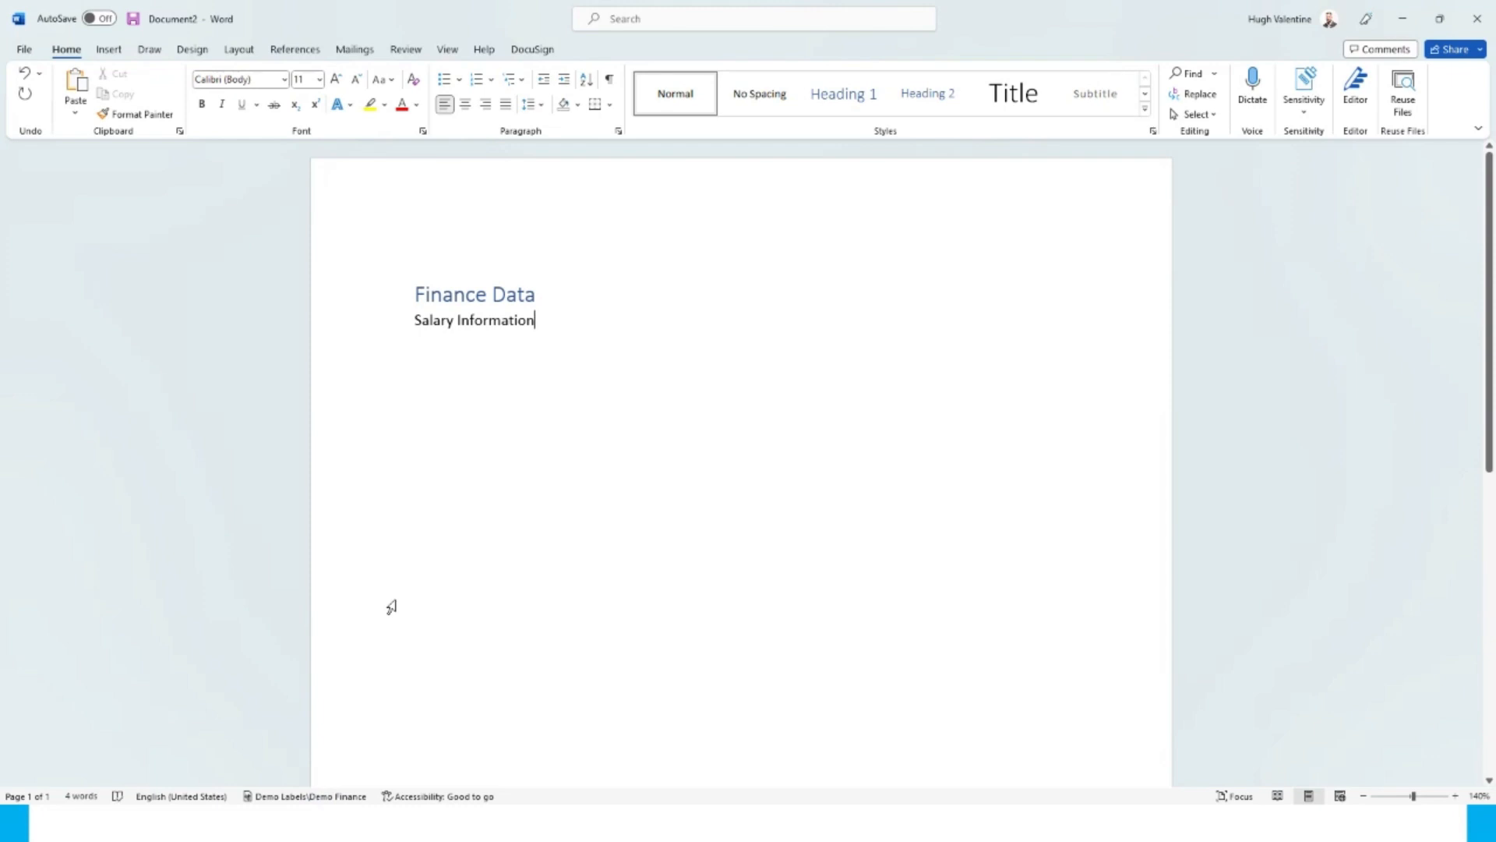
pyautogui.click(1304, 109)
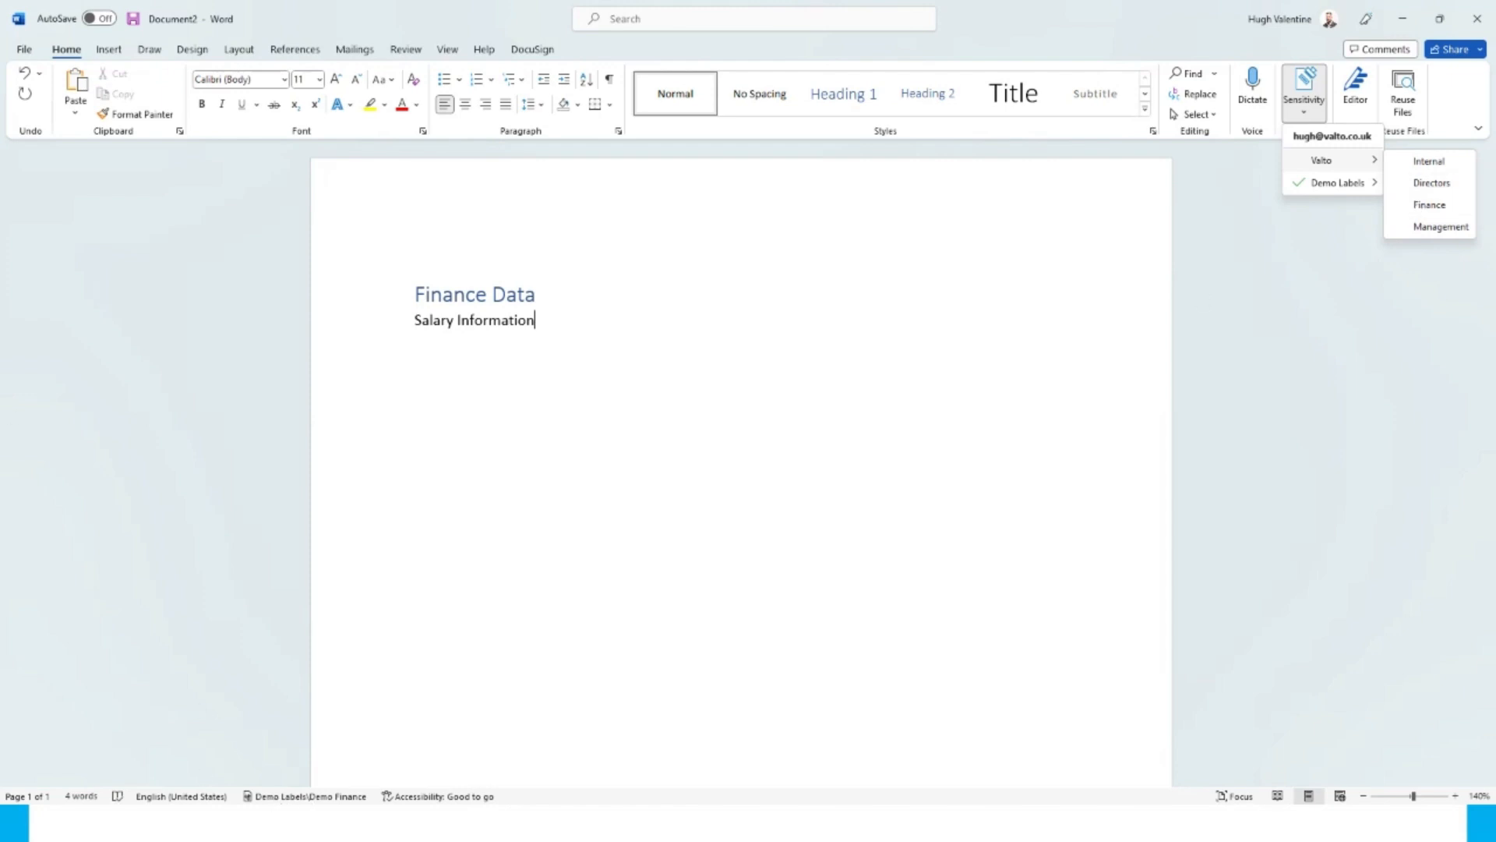
pyautogui.hotkey('alt', 'Tab')
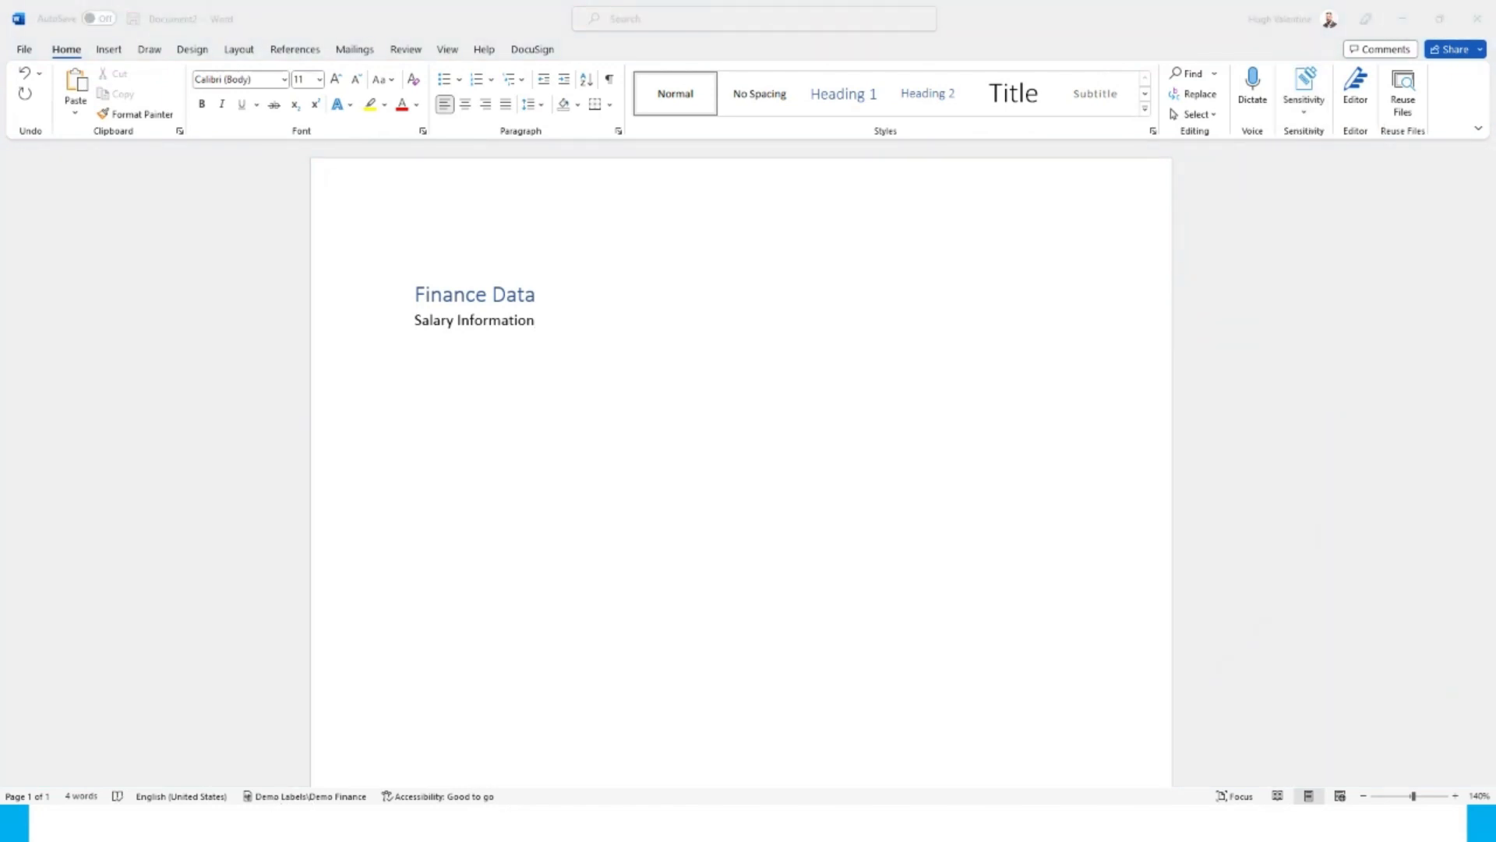
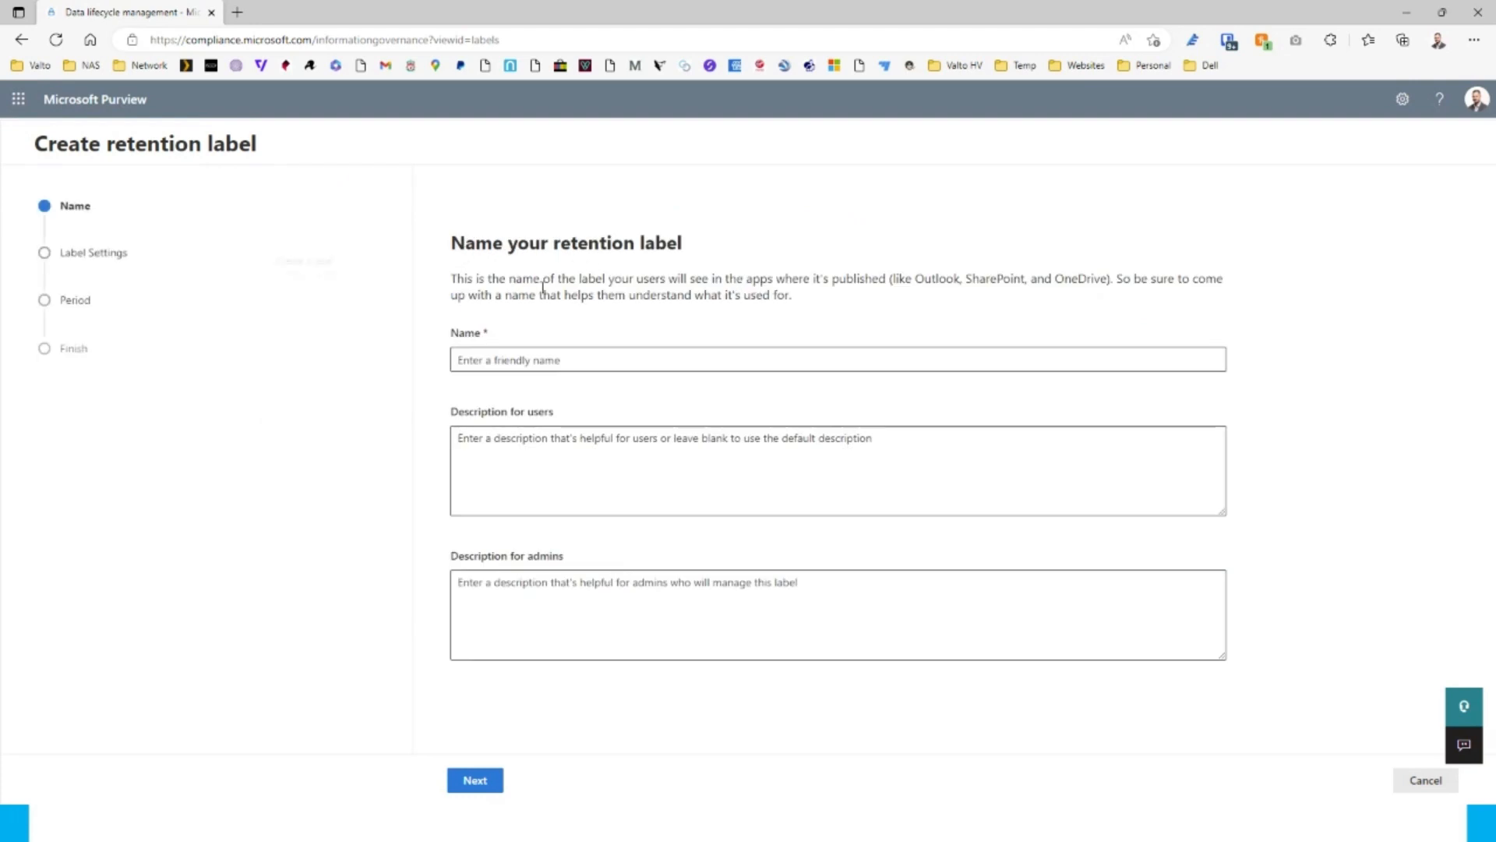
# Step: Name the retention label "Demo - Finance" and continue to the period settings, keeping the option to retain items forever or for a specific period
pyautogui.click(553, 354)
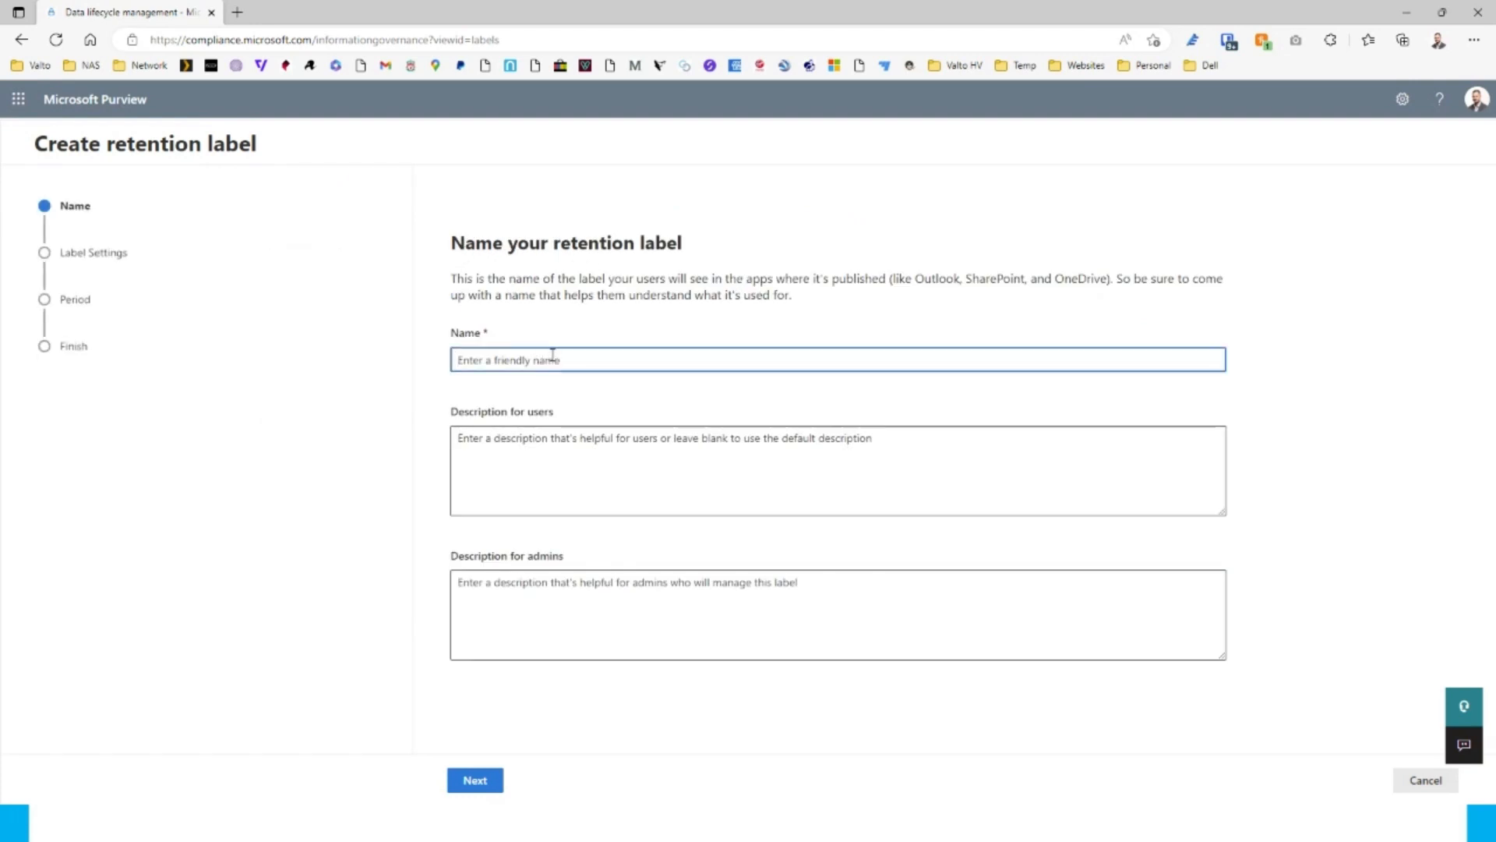
pyautogui.write('Demo - Finance')
pyautogui.click(475, 780)
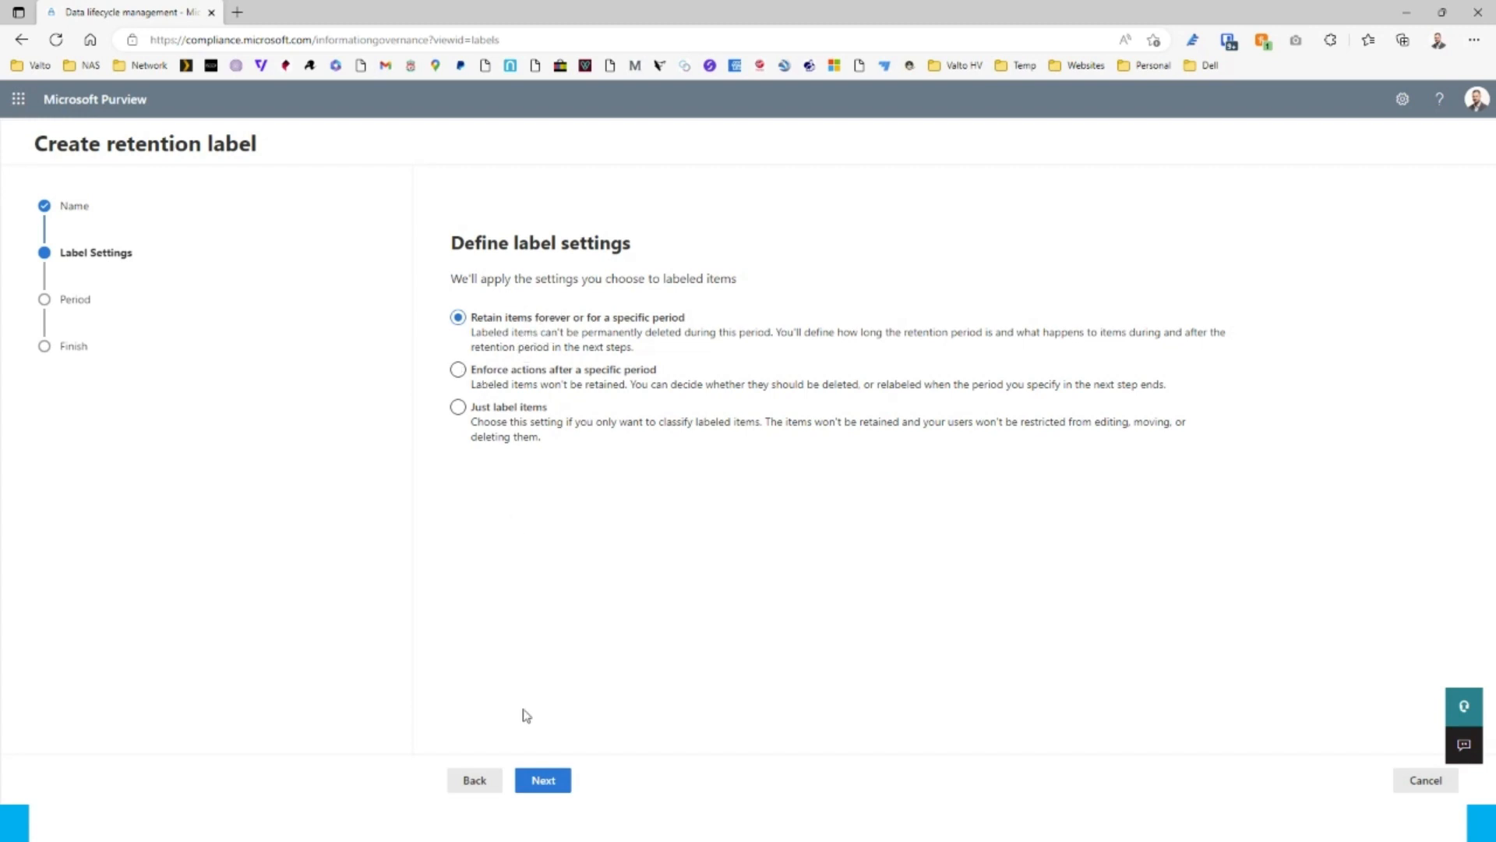
pyautogui.click(547, 782)
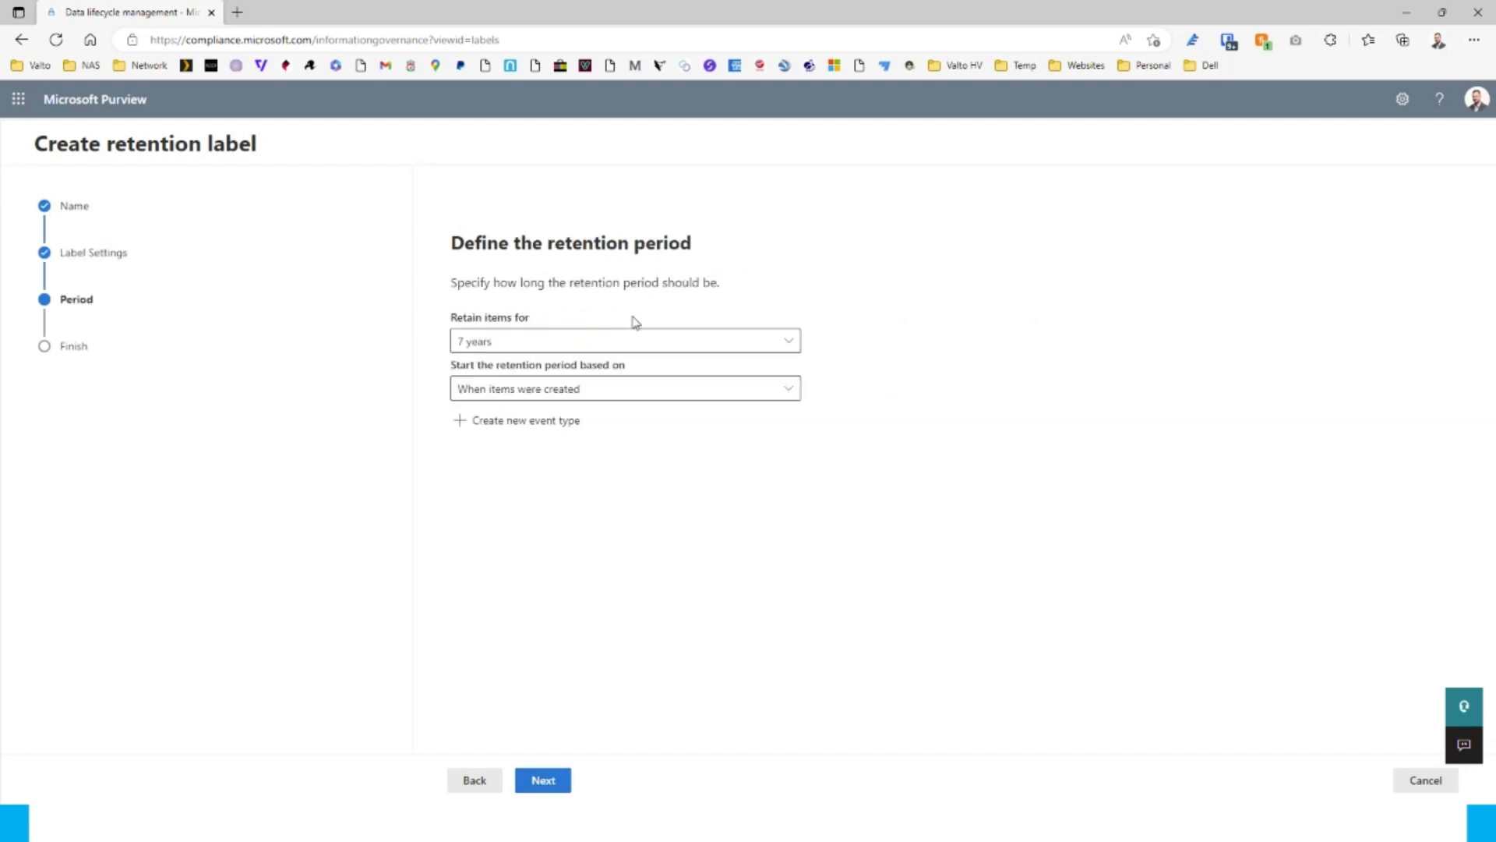
# Step: Check the retention duration options, and try basing the retention start on when items were labeled and on when items were last modified
pyautogui.click(520, 336)
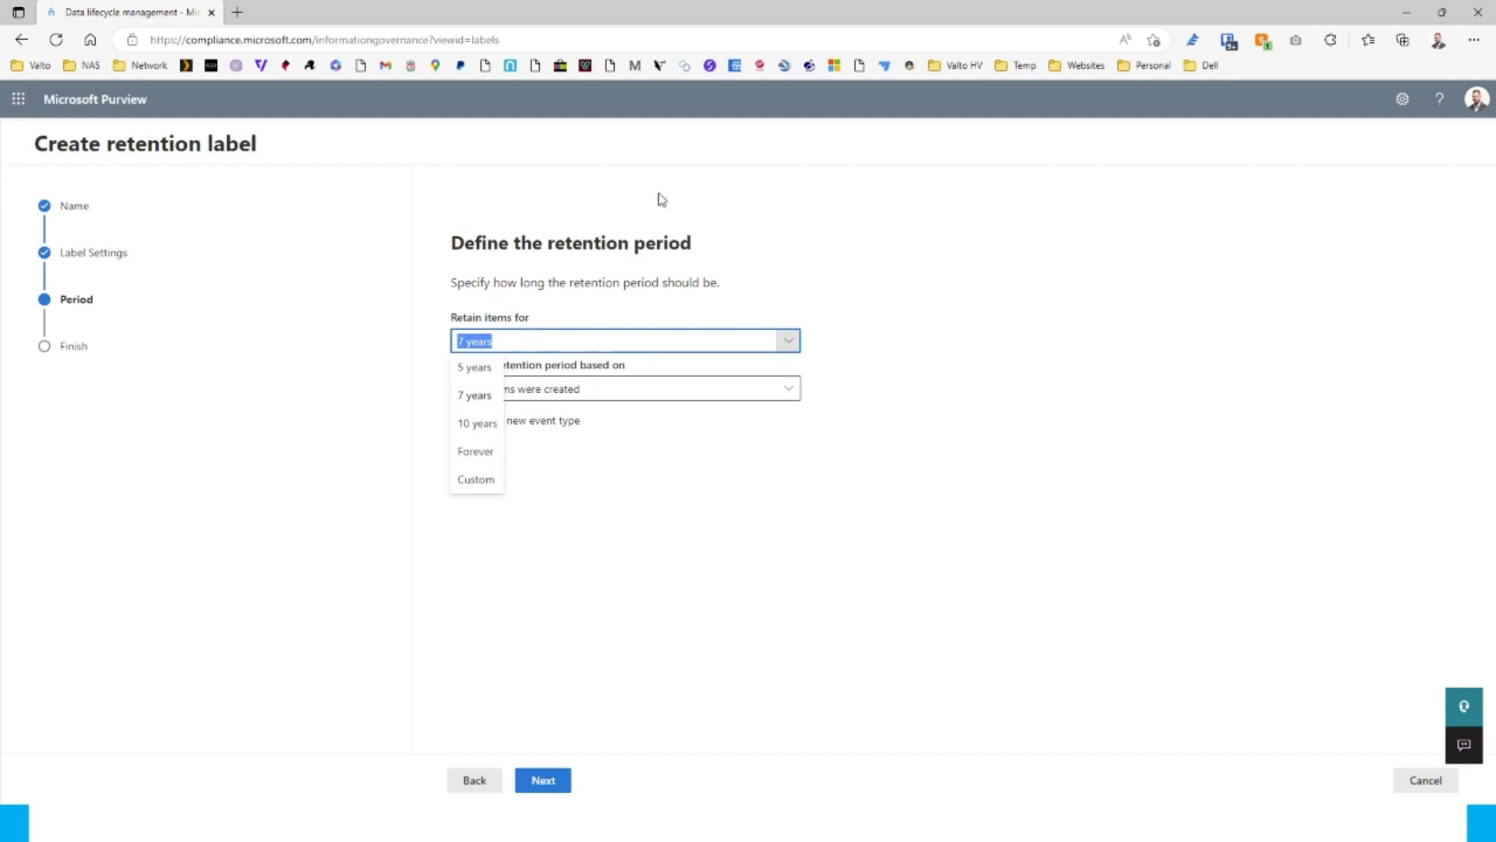
pyautogui.press('Escape')
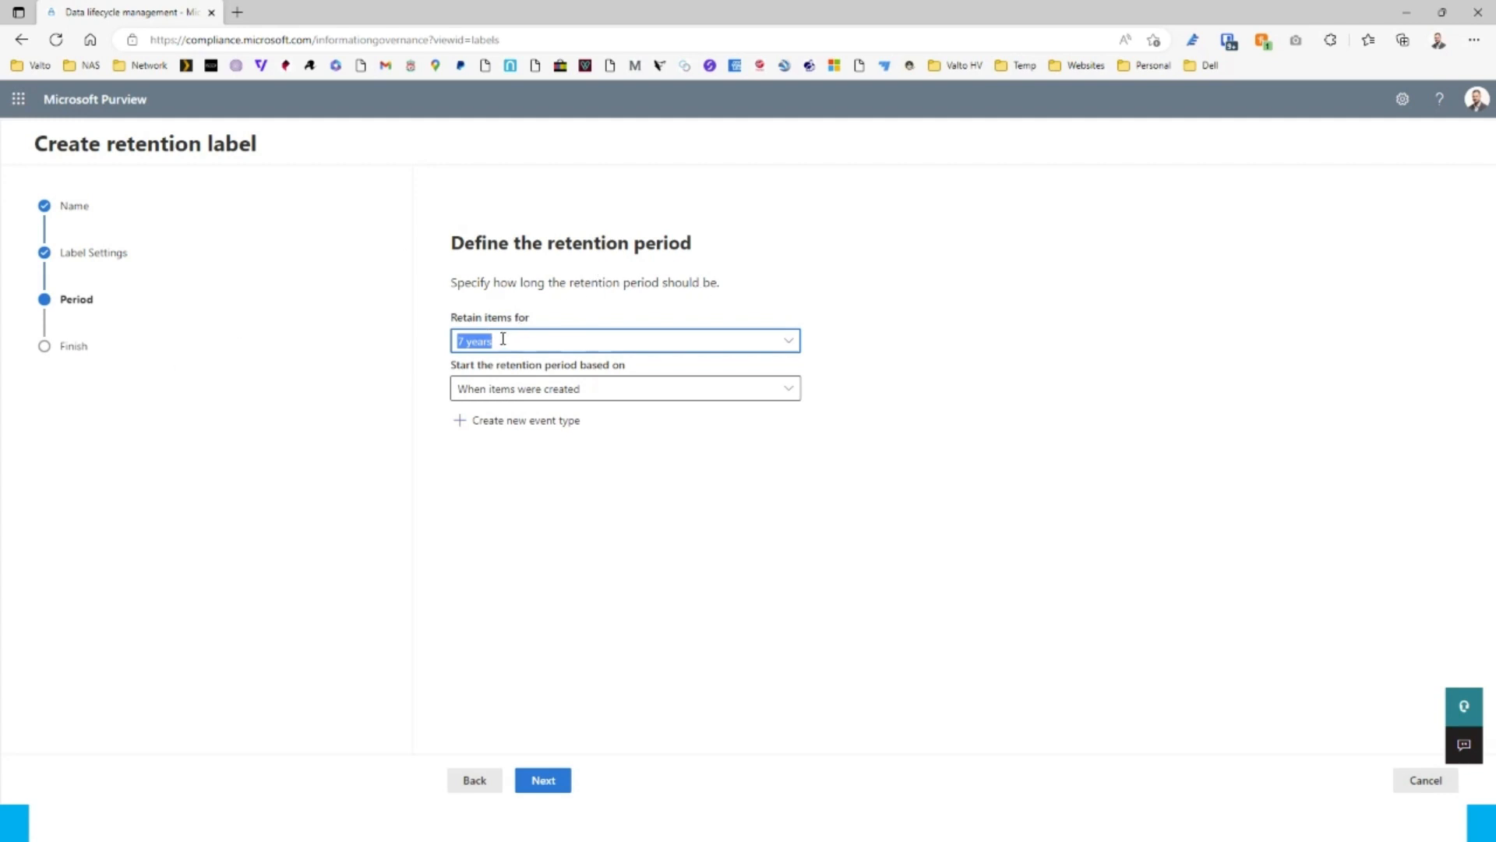
pyautogui.click(548, 387)
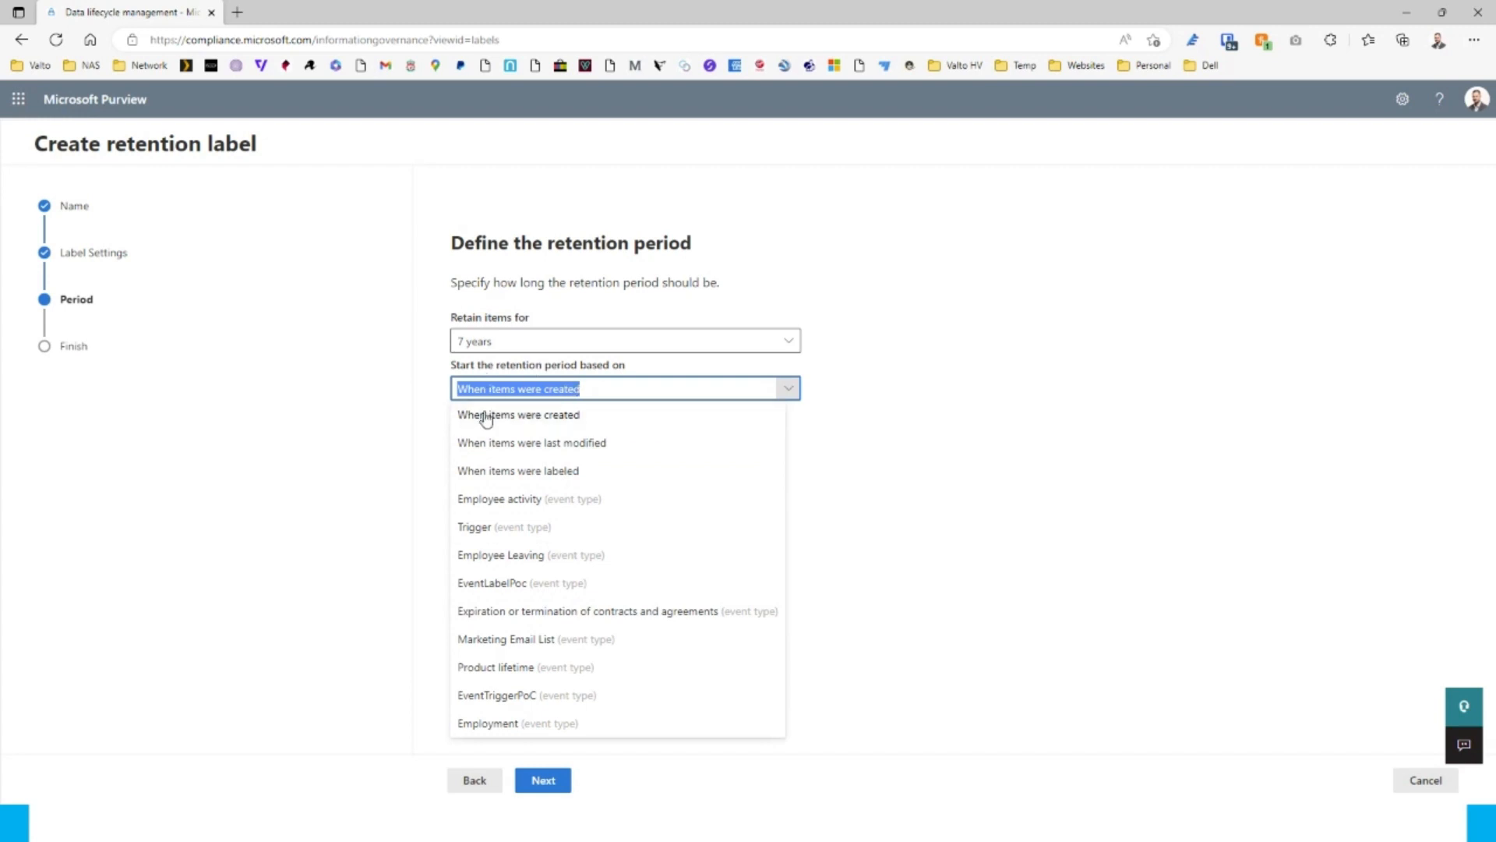
pyautogui.click(566, 471)
pyautogui.click(550, 383)
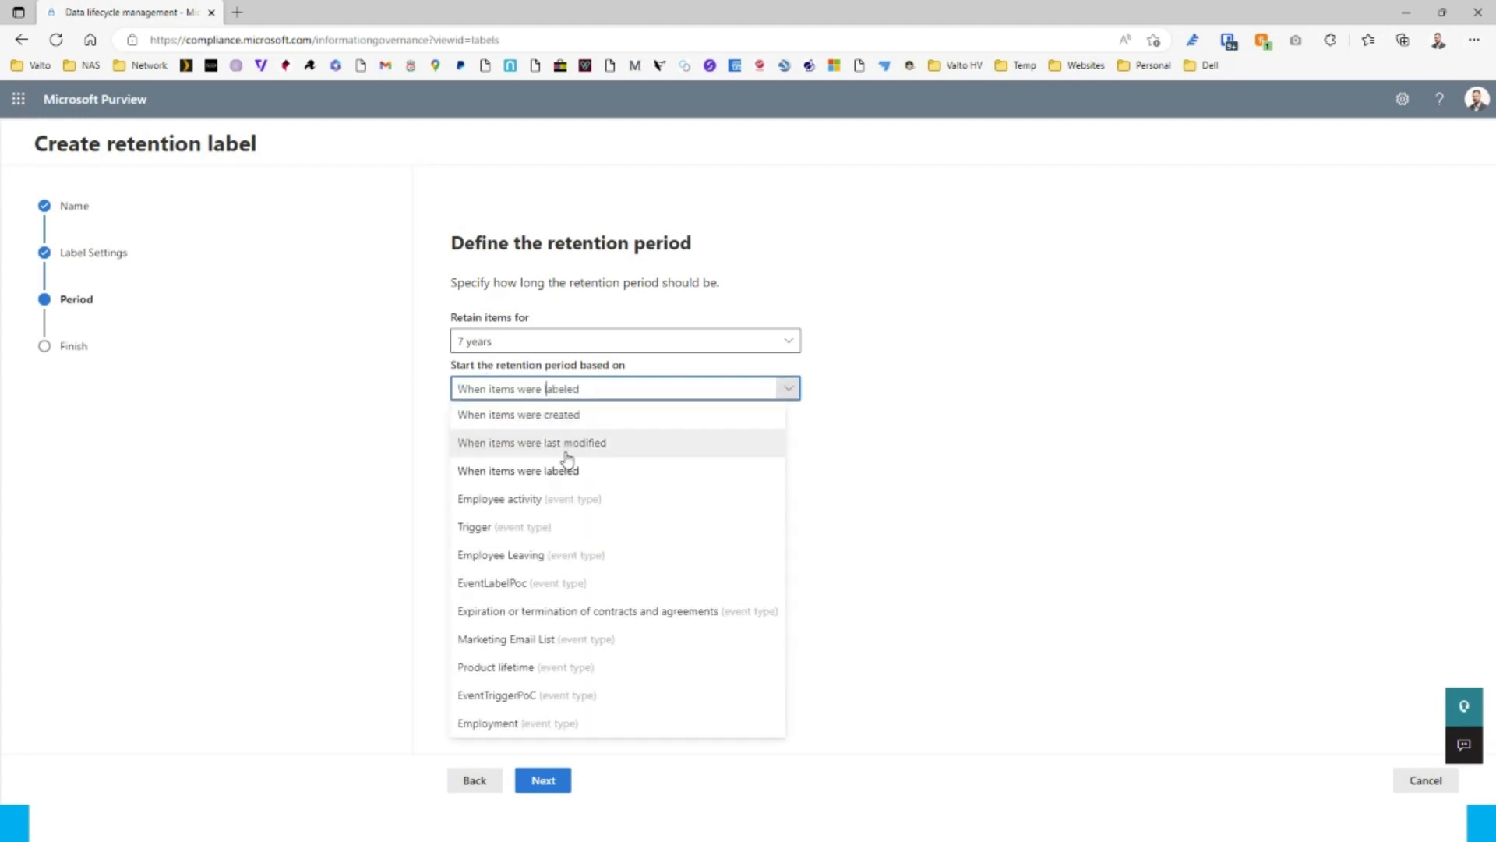
pyautogui.click(565, 438)
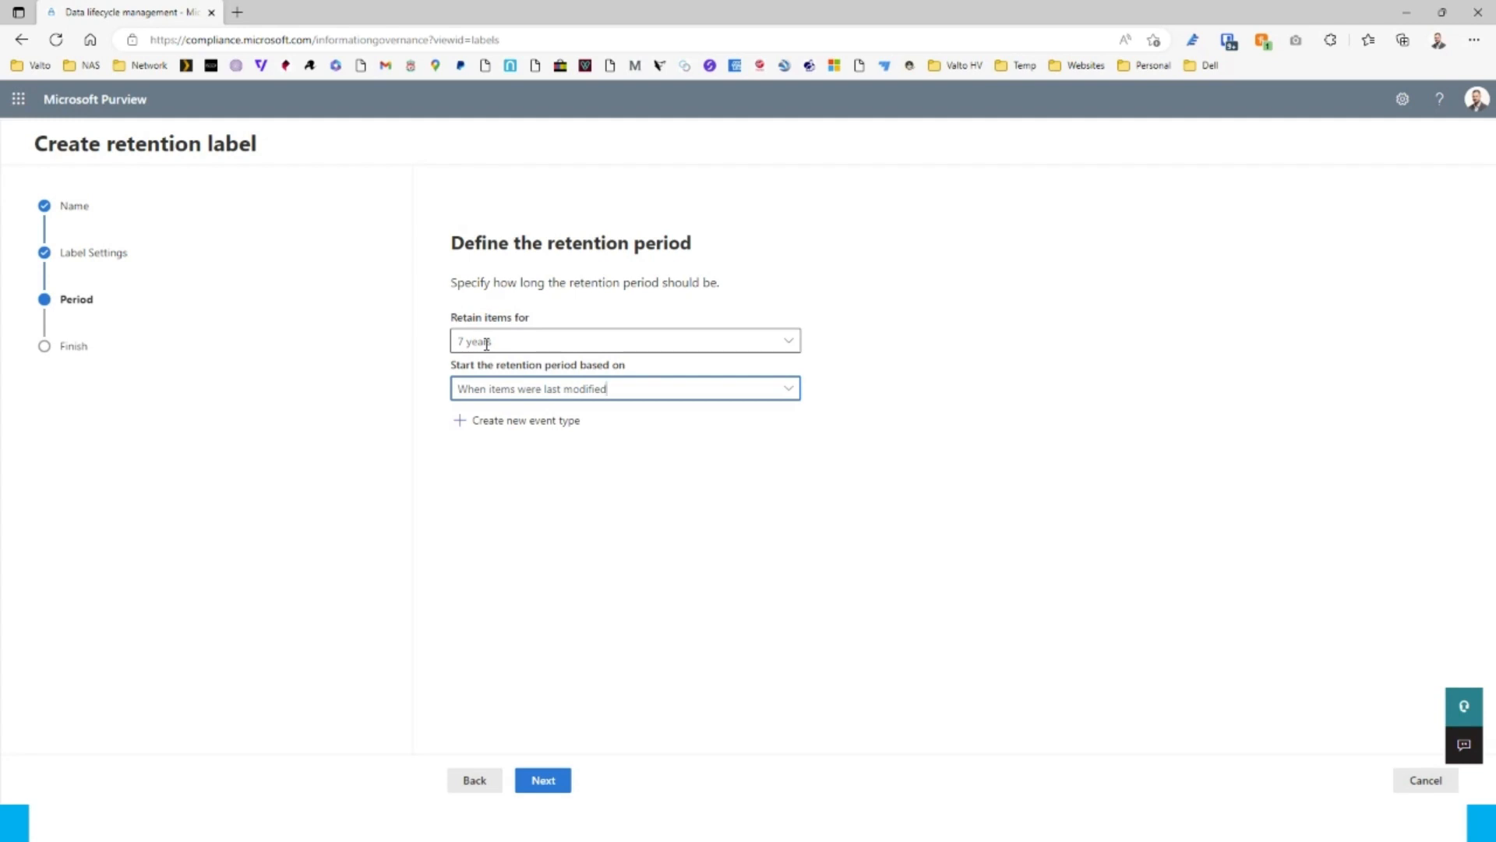
# Step: Set the retention period to 10 years, starting from the expiration or termination of contracts and agreements, and continue to the post-retention settings
pyautogui.click(552, 388)
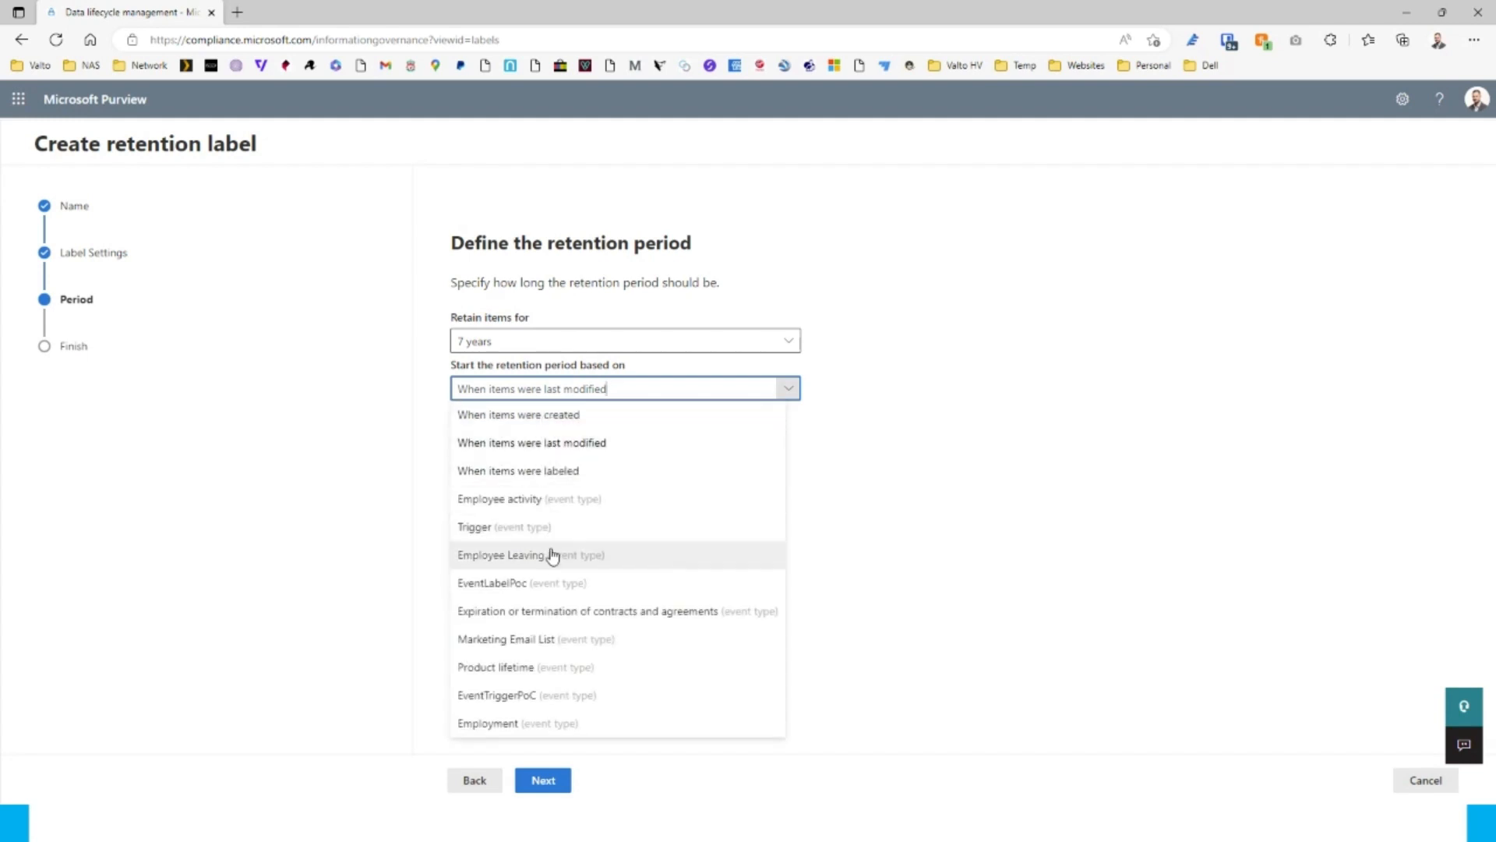
pyautogui.click(527, 613)
pyautogui.click(526, 340)
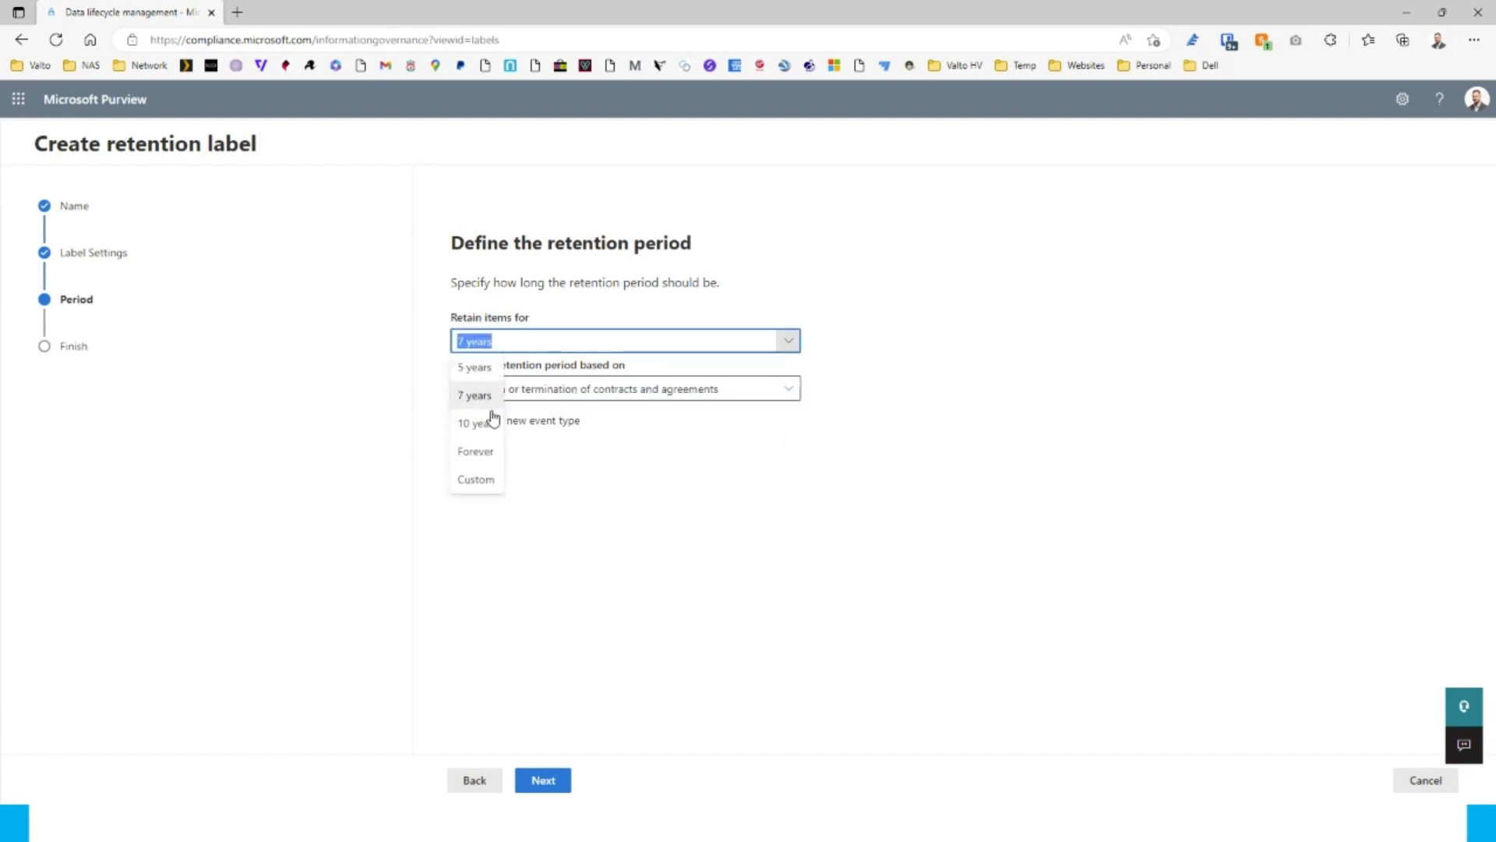
pyautogui.click(491, 422)
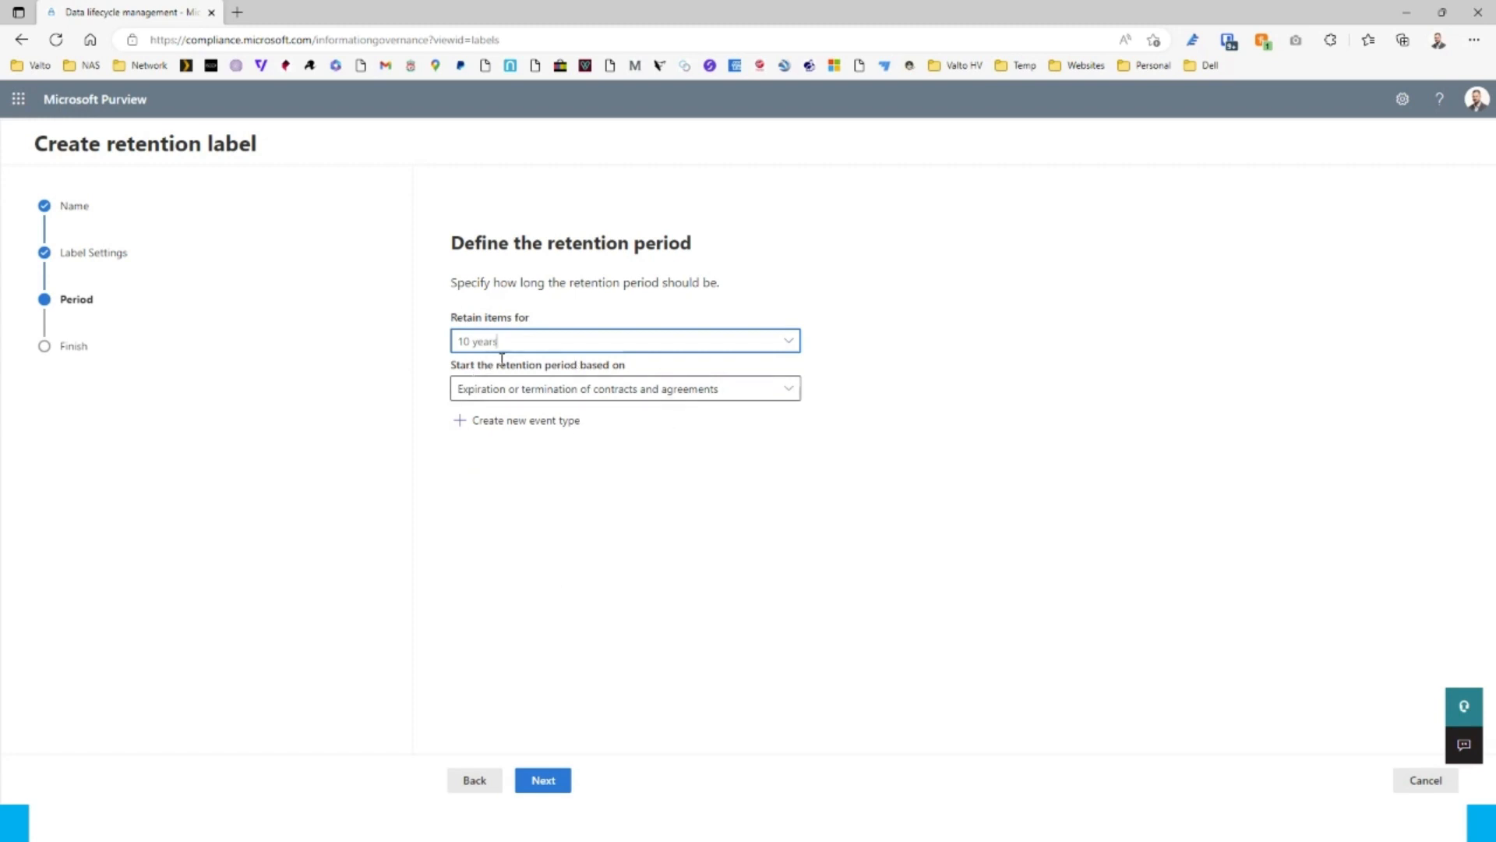
pyautogui.click(599, 394)
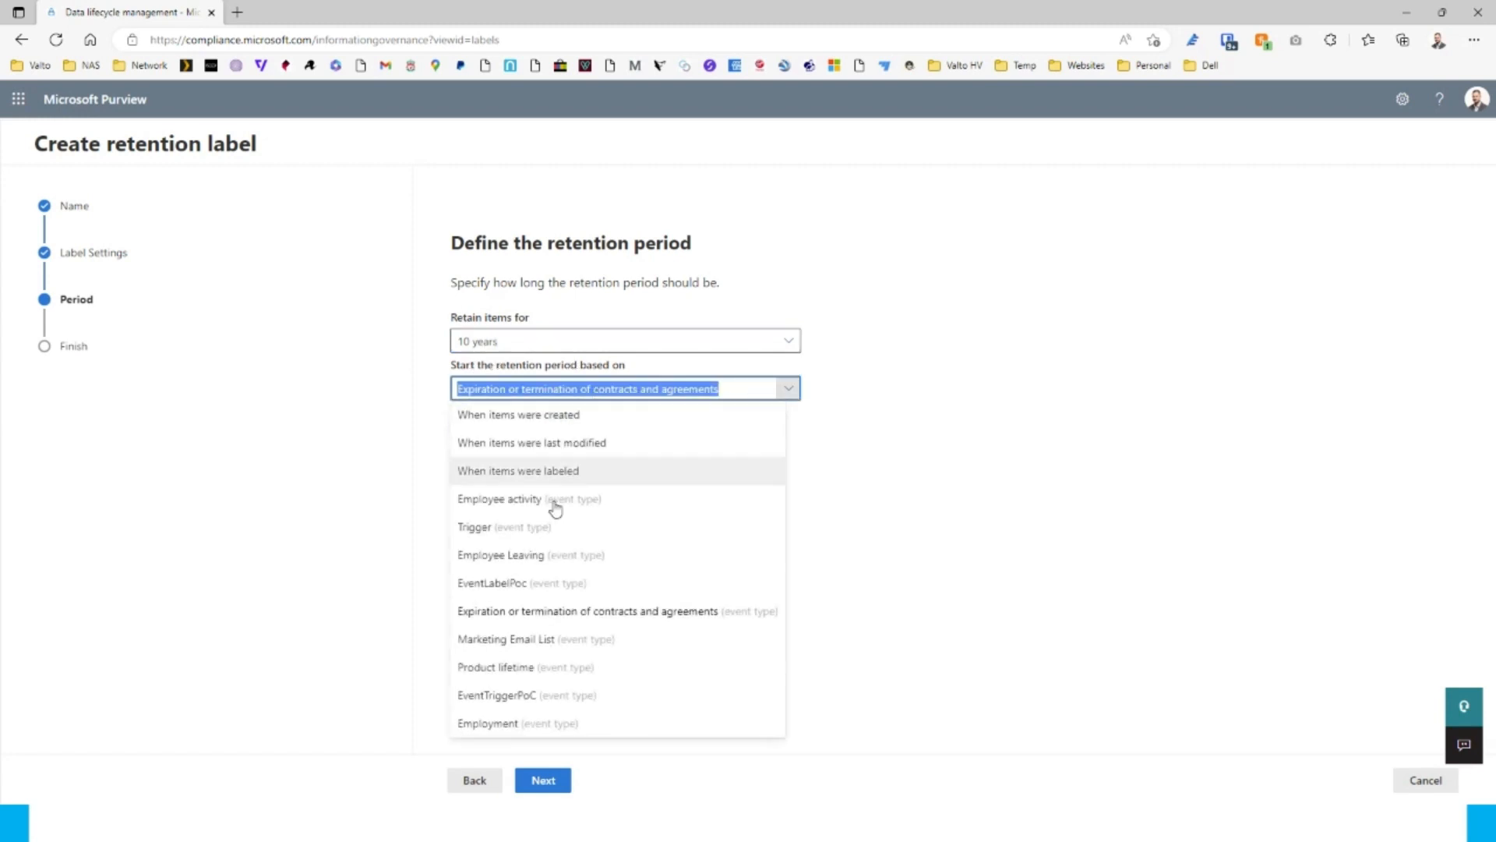
pyautogui.click(563, 616)
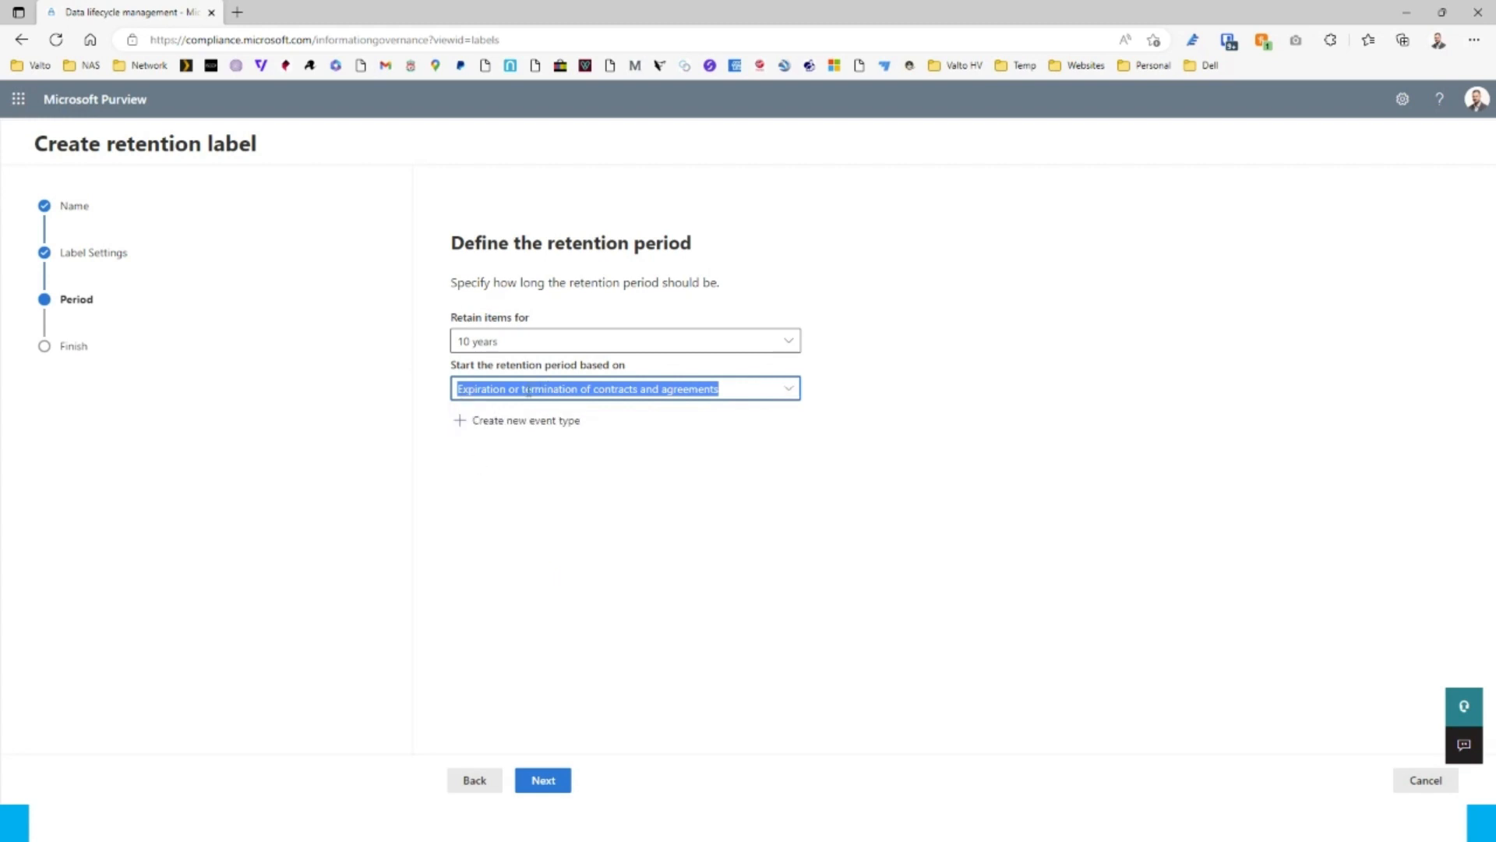
pyautogui.click(554, 779)
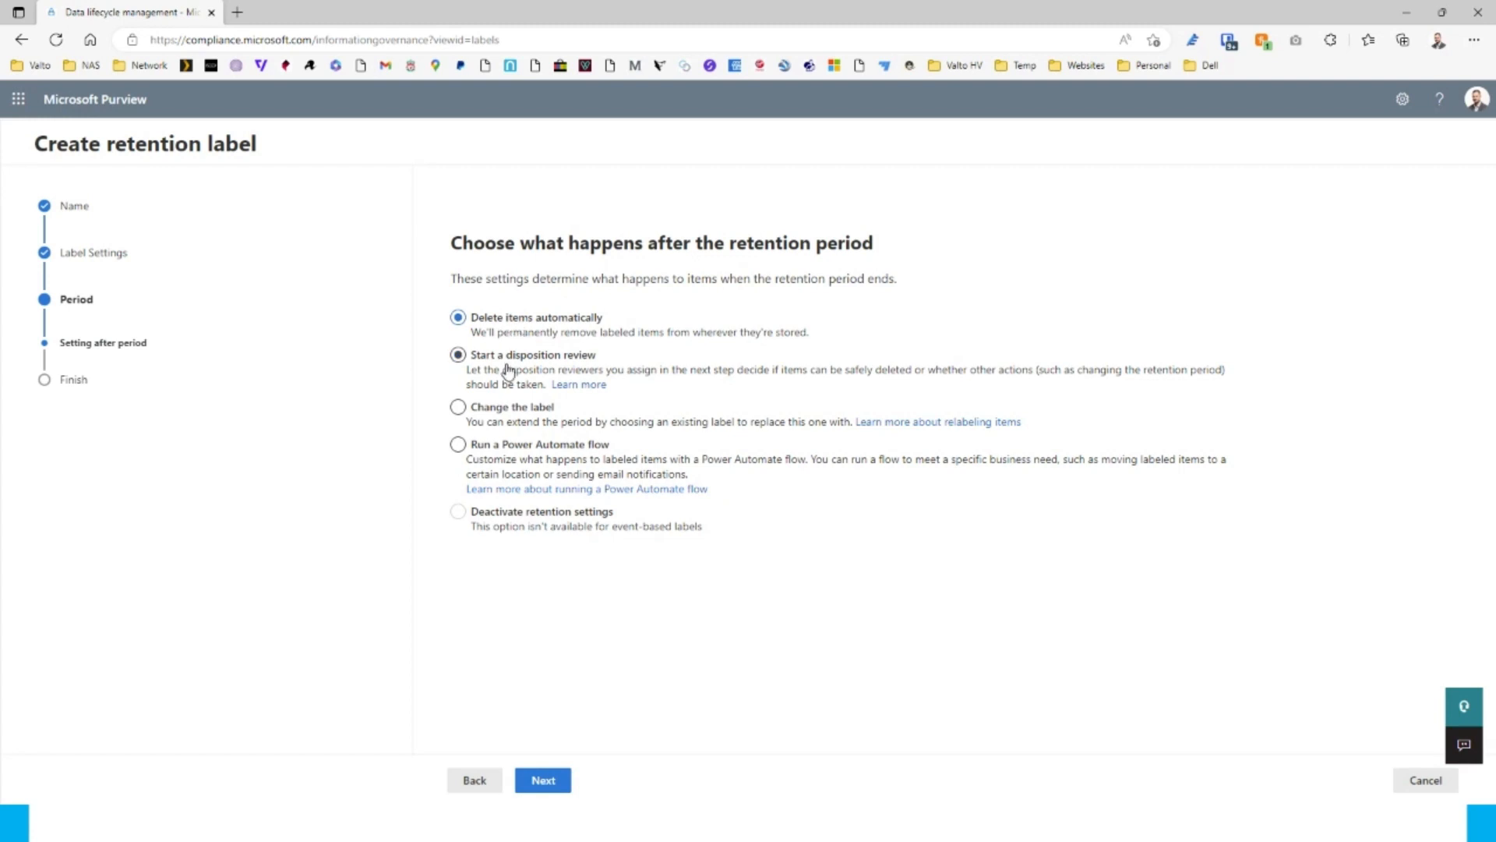
# Step: Choose to start a disposition review after the retention period and add a review stage named "Finance"
pyautogui.click(471, 354)
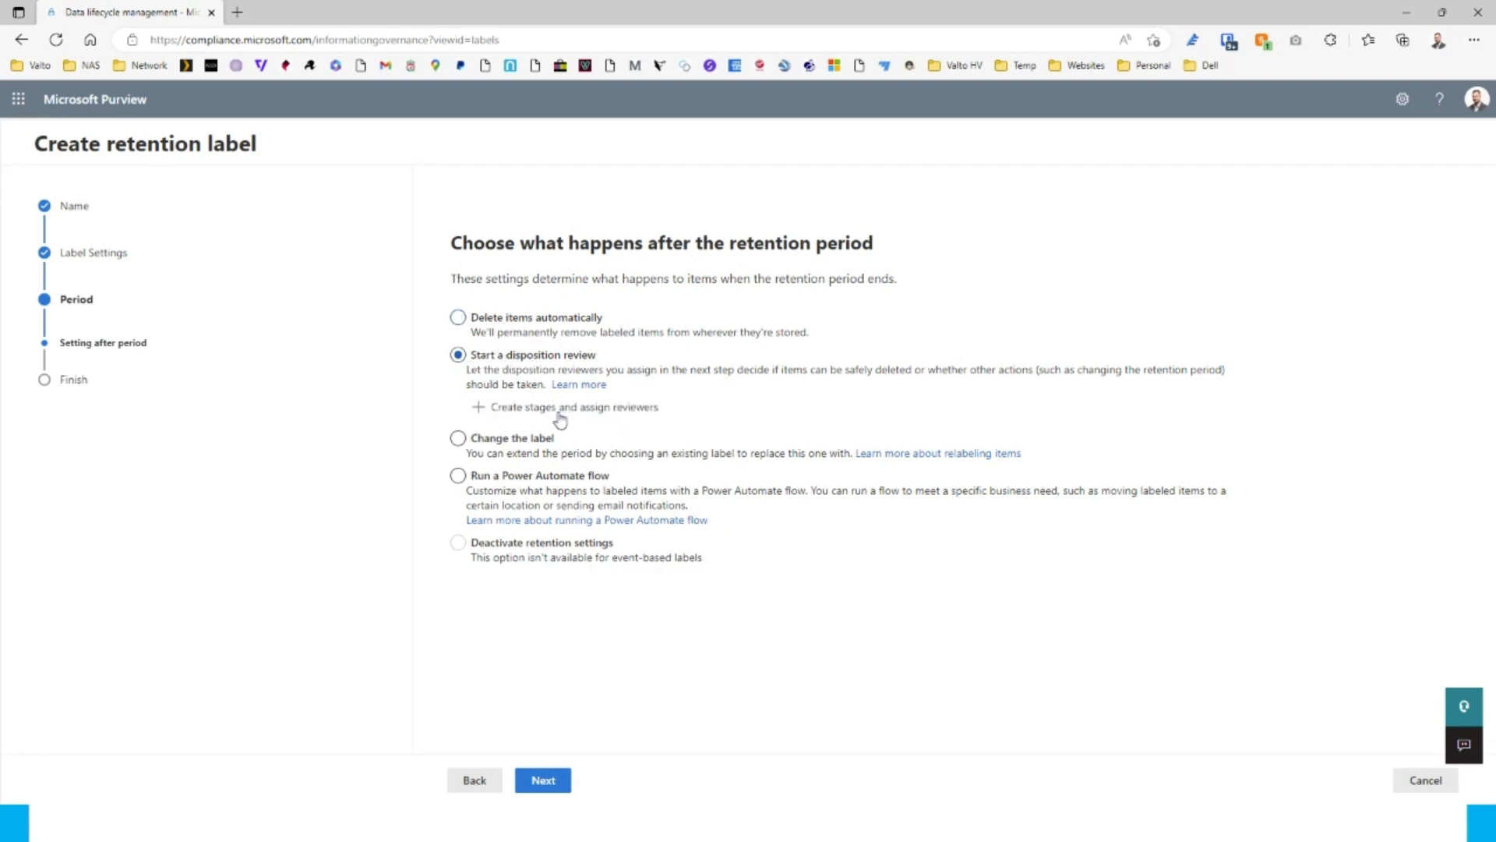
pyautogui.click(561, 413)
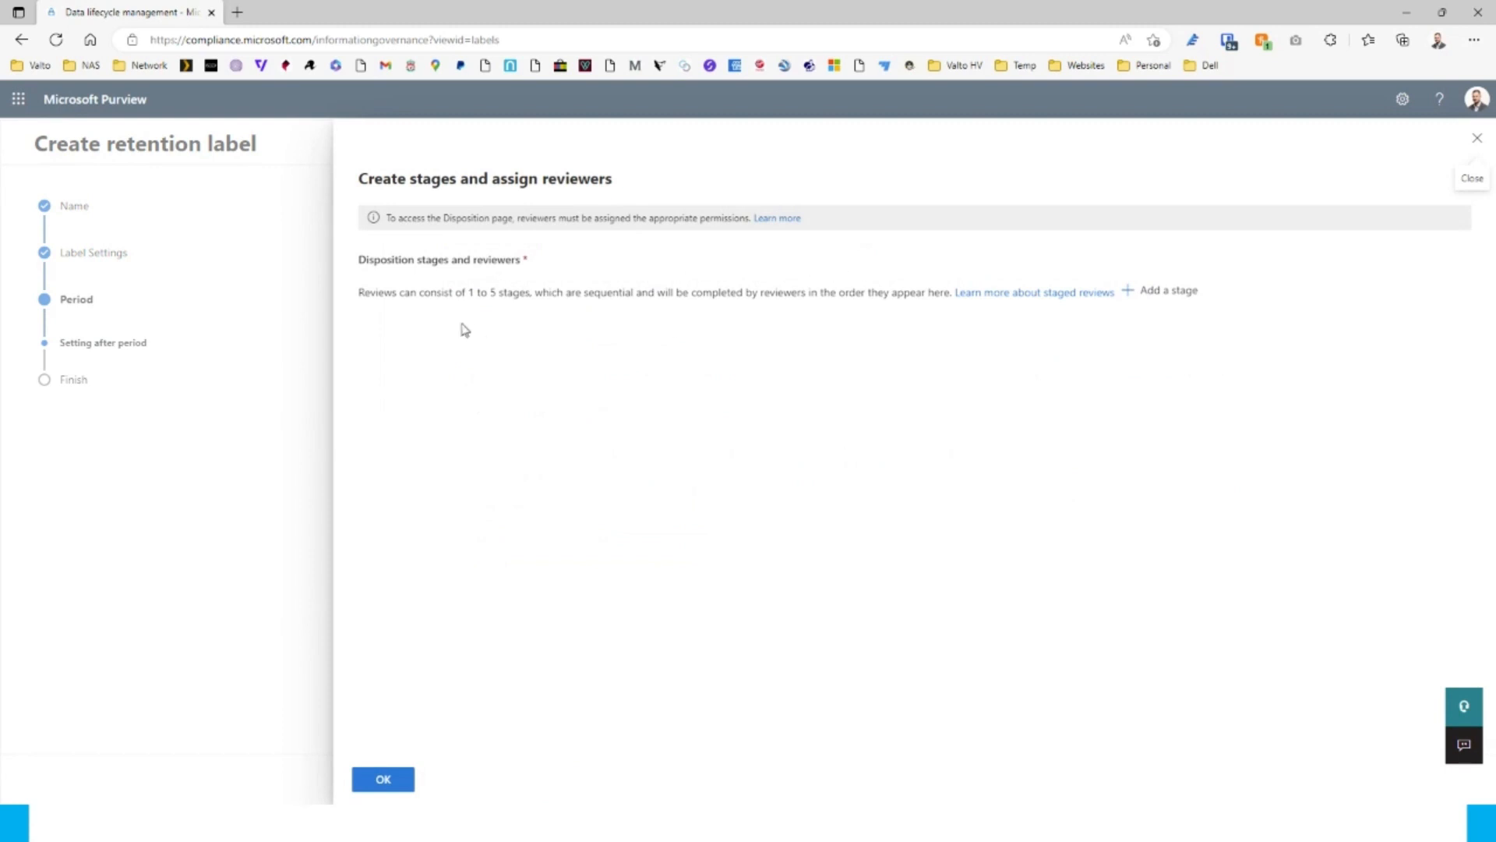
pyautogui.moveTo(423, 292); pyautogui.dragTo(652, 290)
pyautogui.click(652, 289)
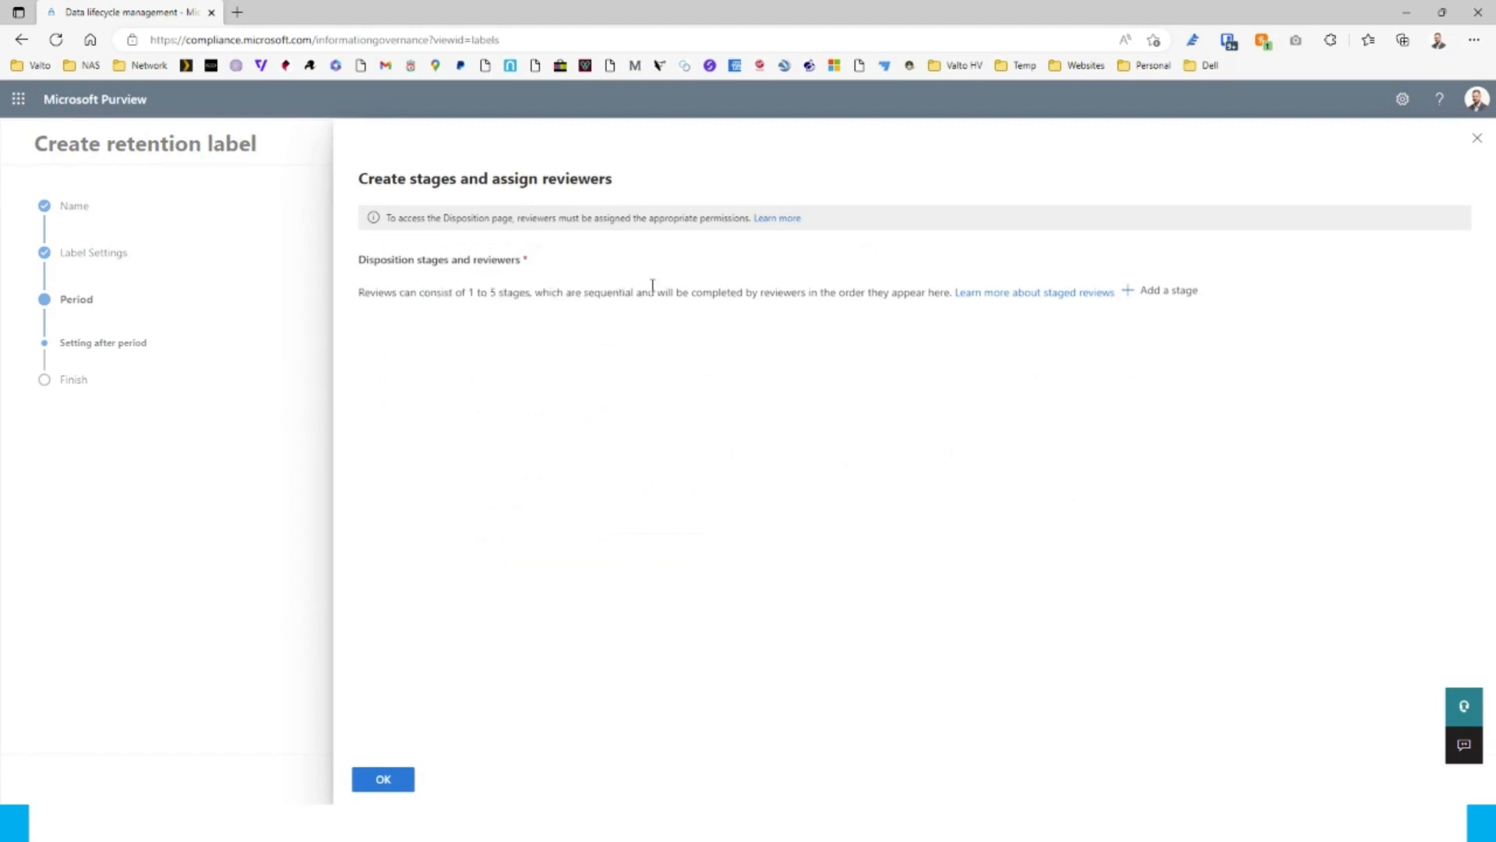
pyautogui.click(1149, 291)
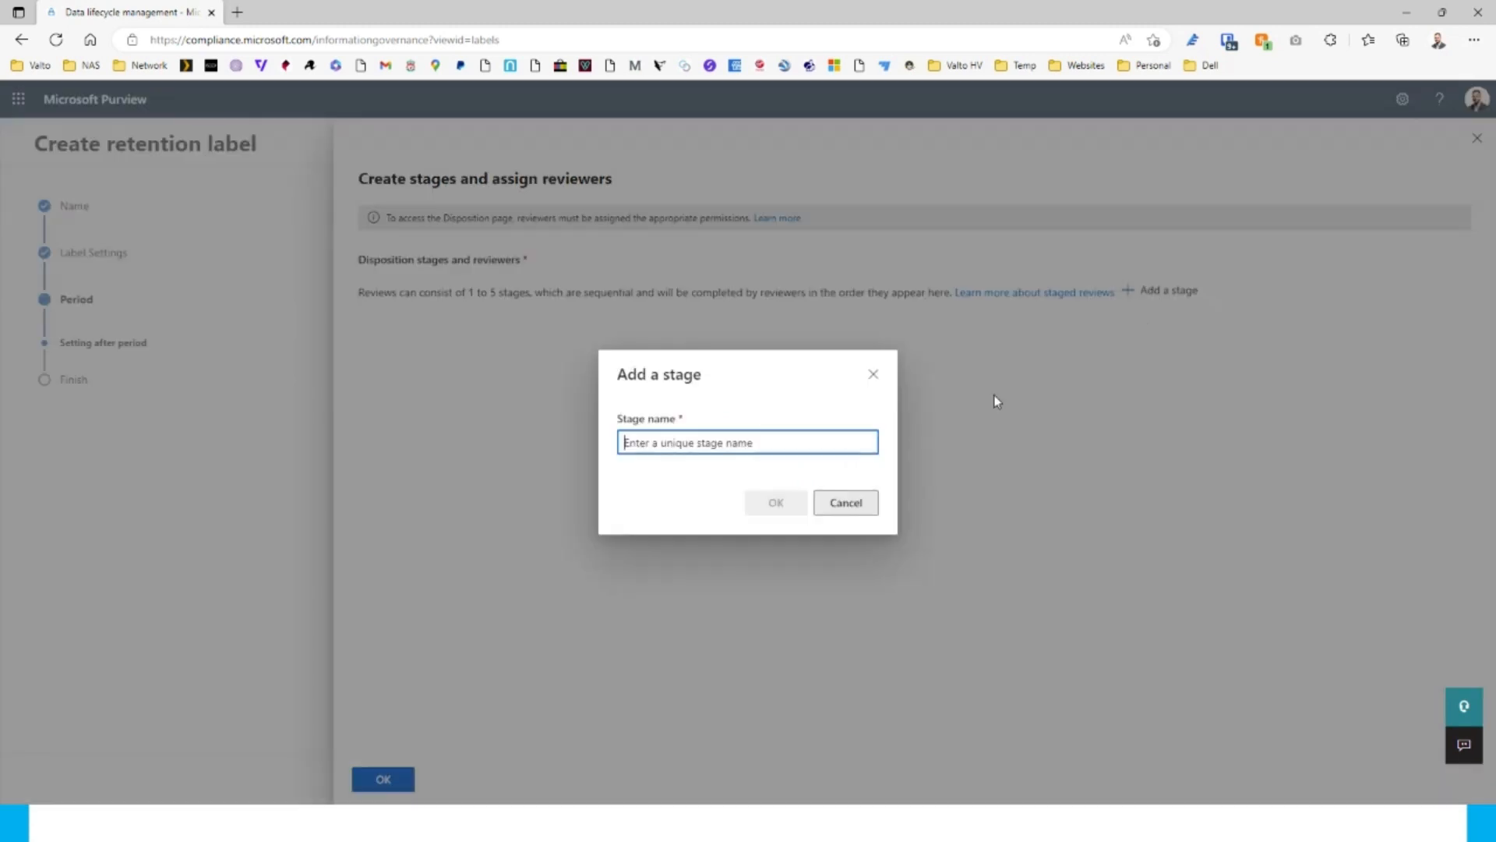
pyautogui.write('Finance')
pyautogui.click(776, 504)
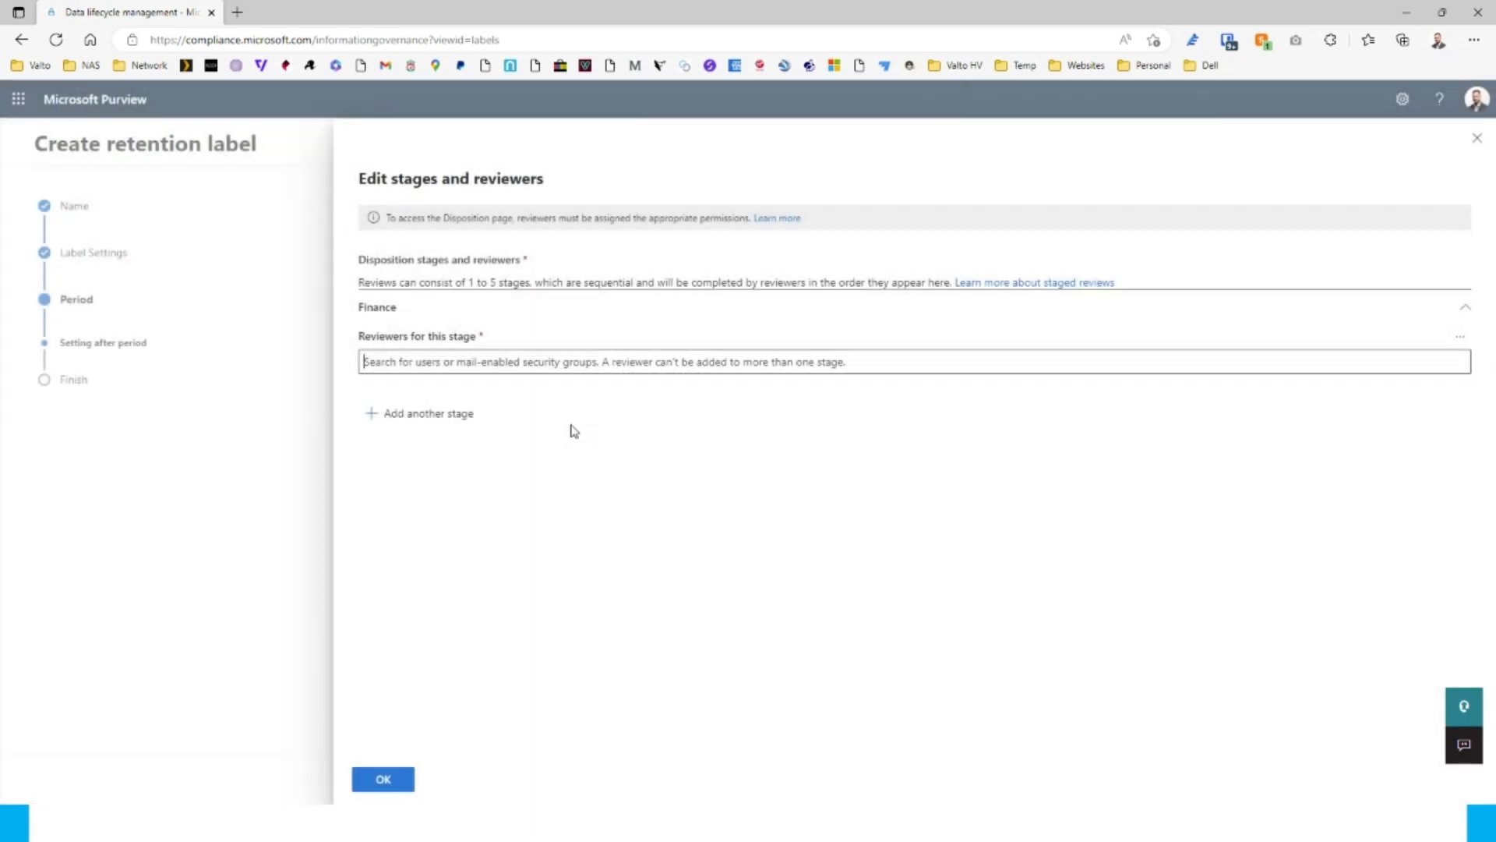
# Step: Assign a reviewer to the Finance stage, add a second stage named "Management", and leave the reviewer settings
pyautogui.click(440, 360)
pyautogui.write('doug')
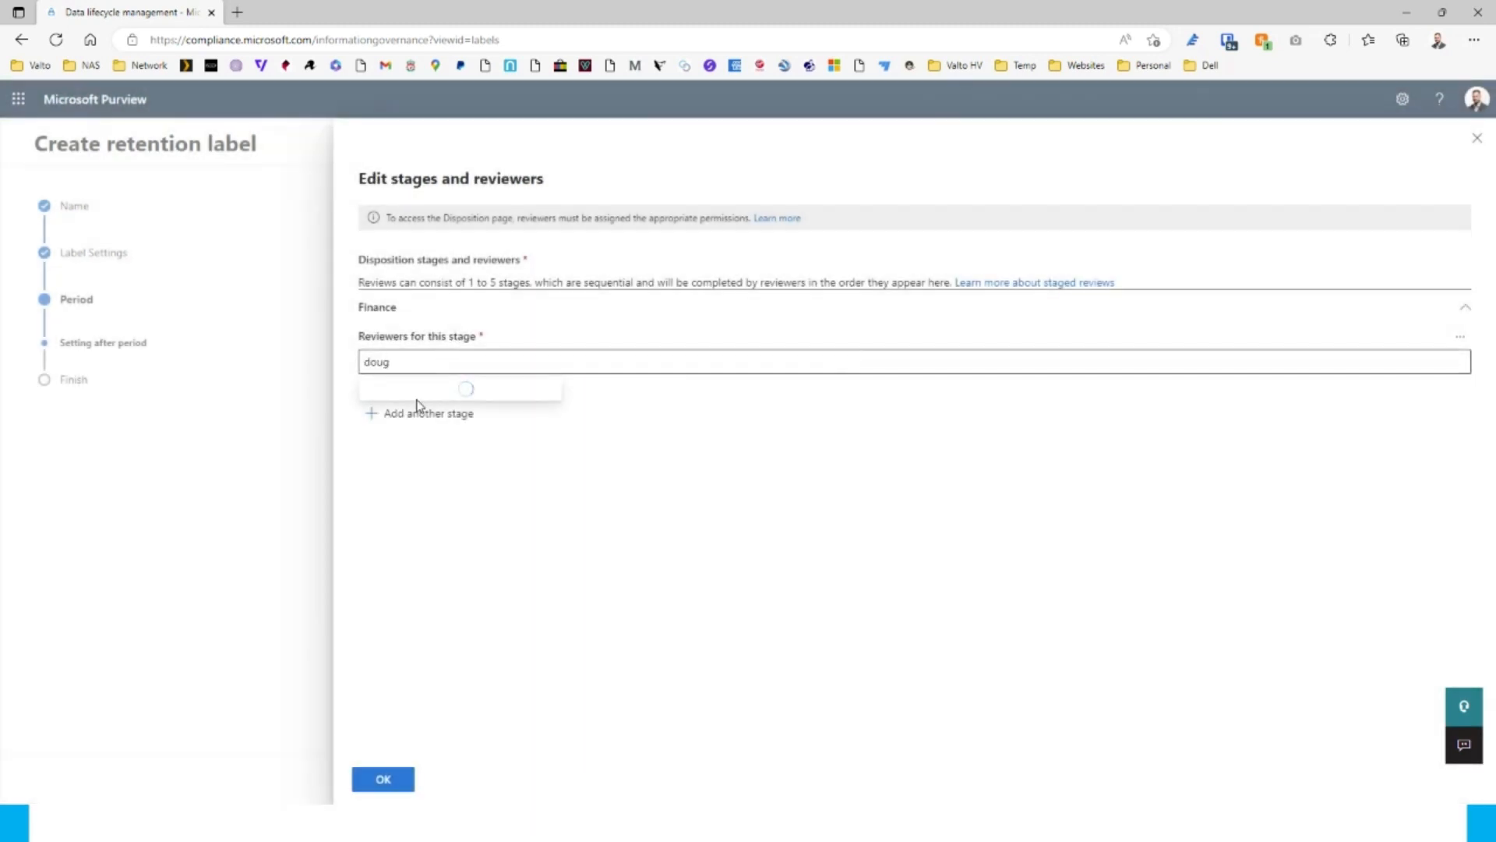
pyautogui.click(431, 399)
pyautogui.click(423, 441)
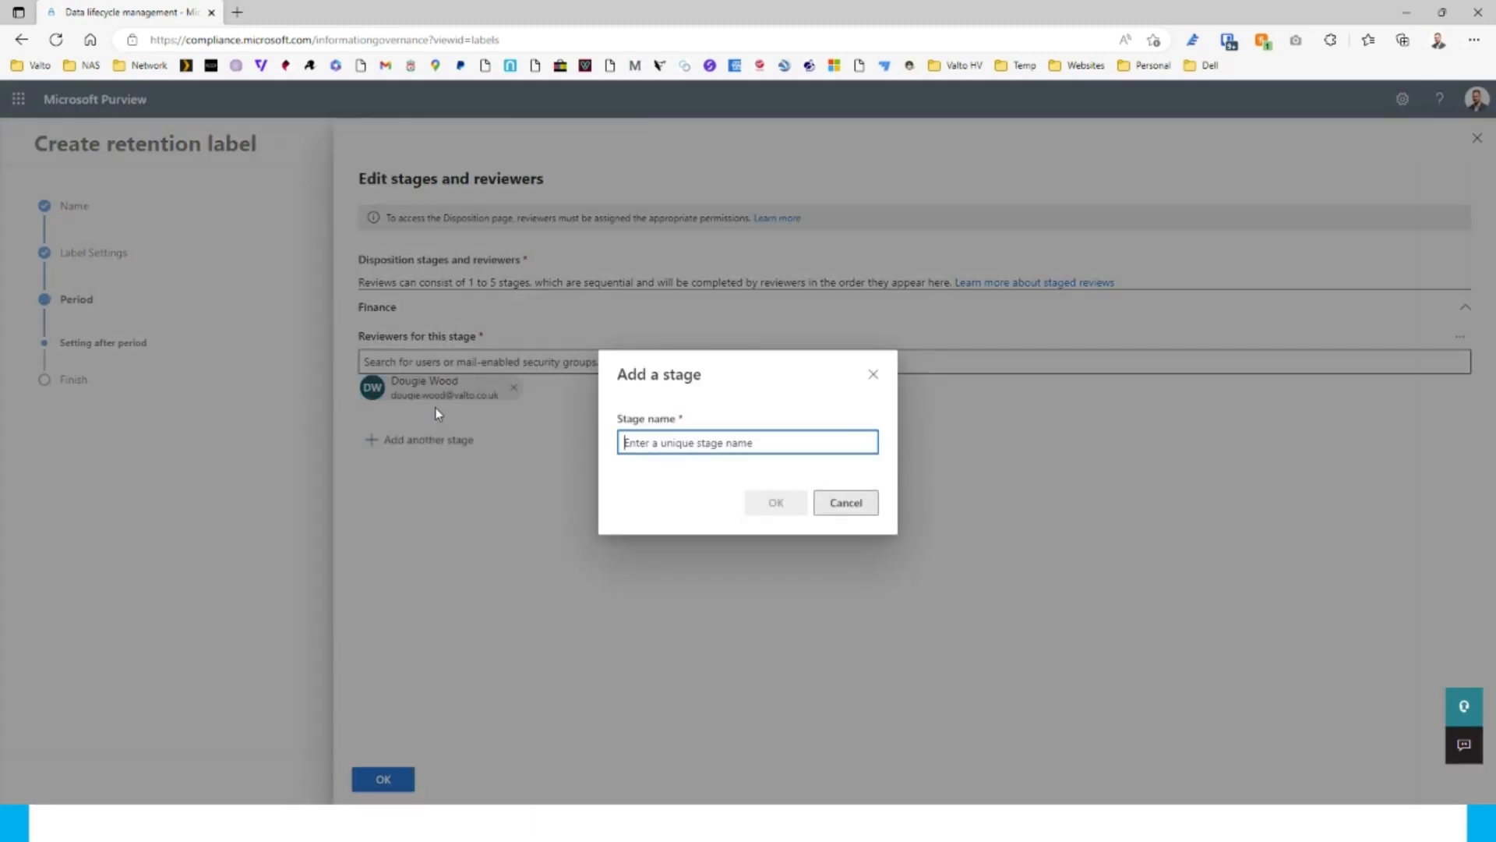
pyautogui.write('Management')
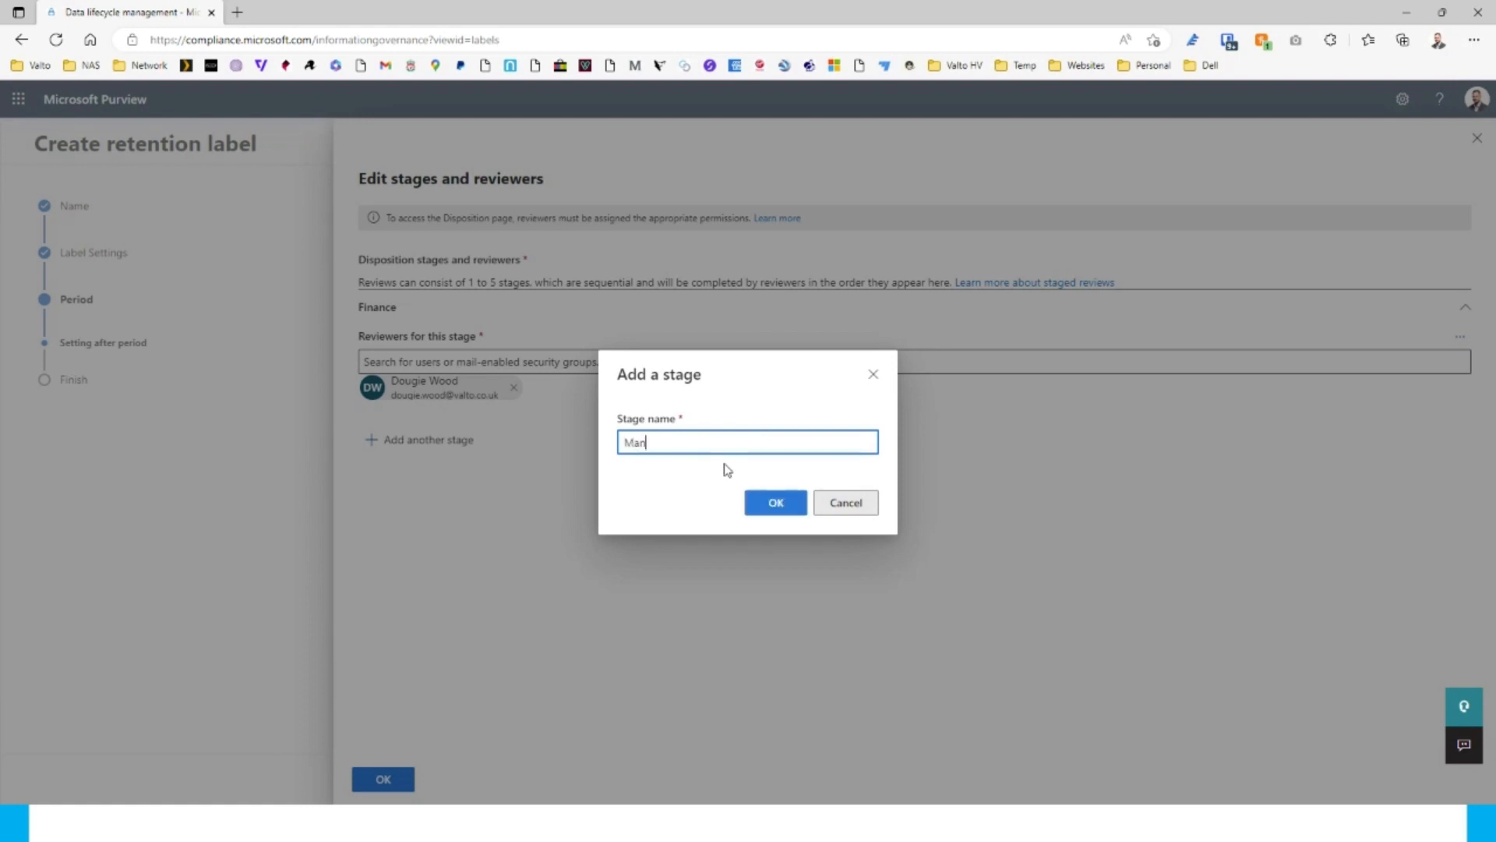
pyautogui.click(749, 508)
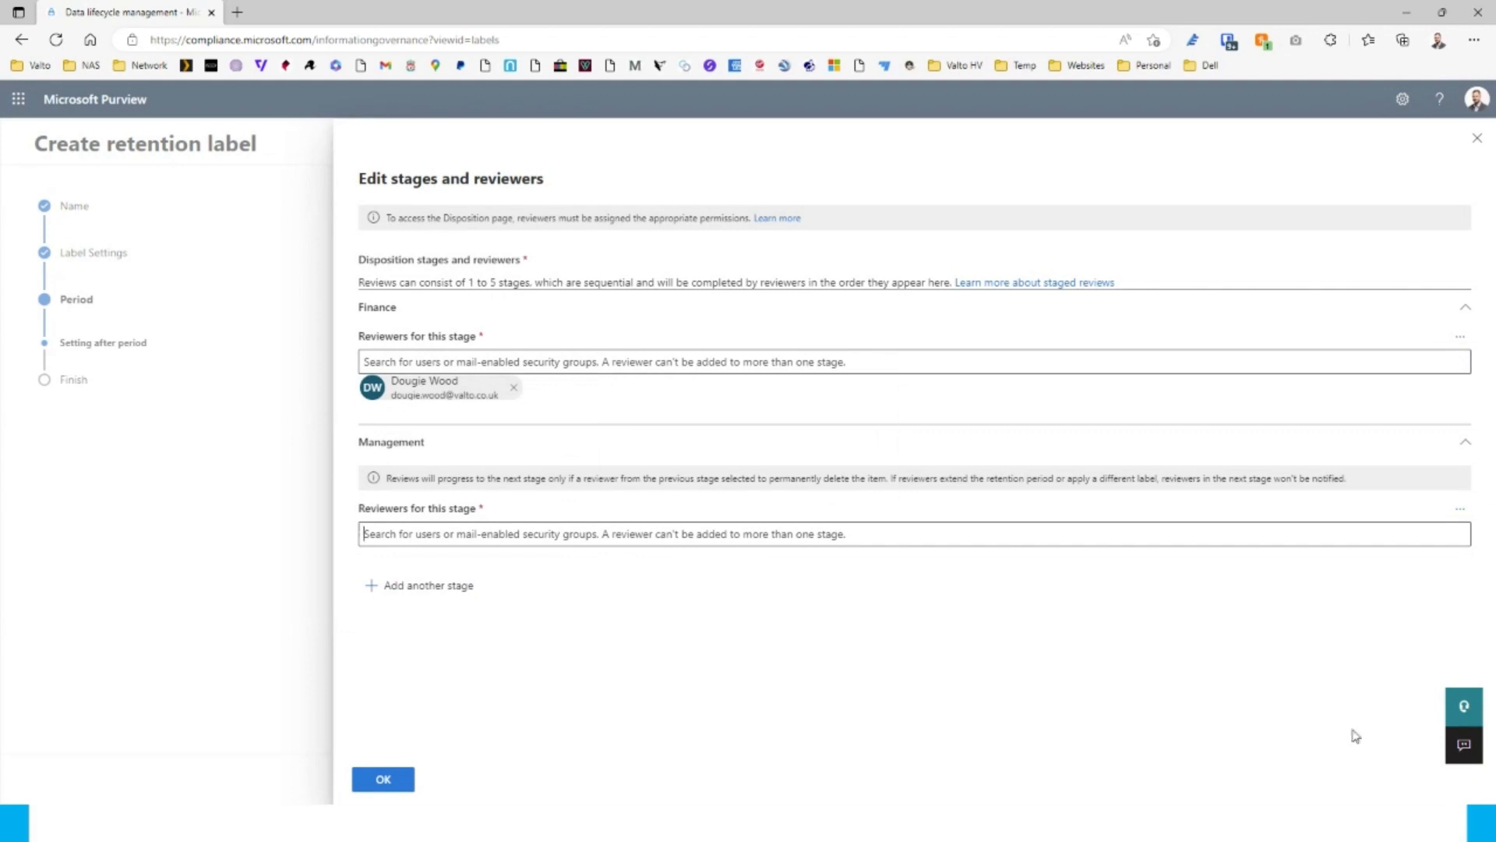
pyautogui.click(1477, 138)
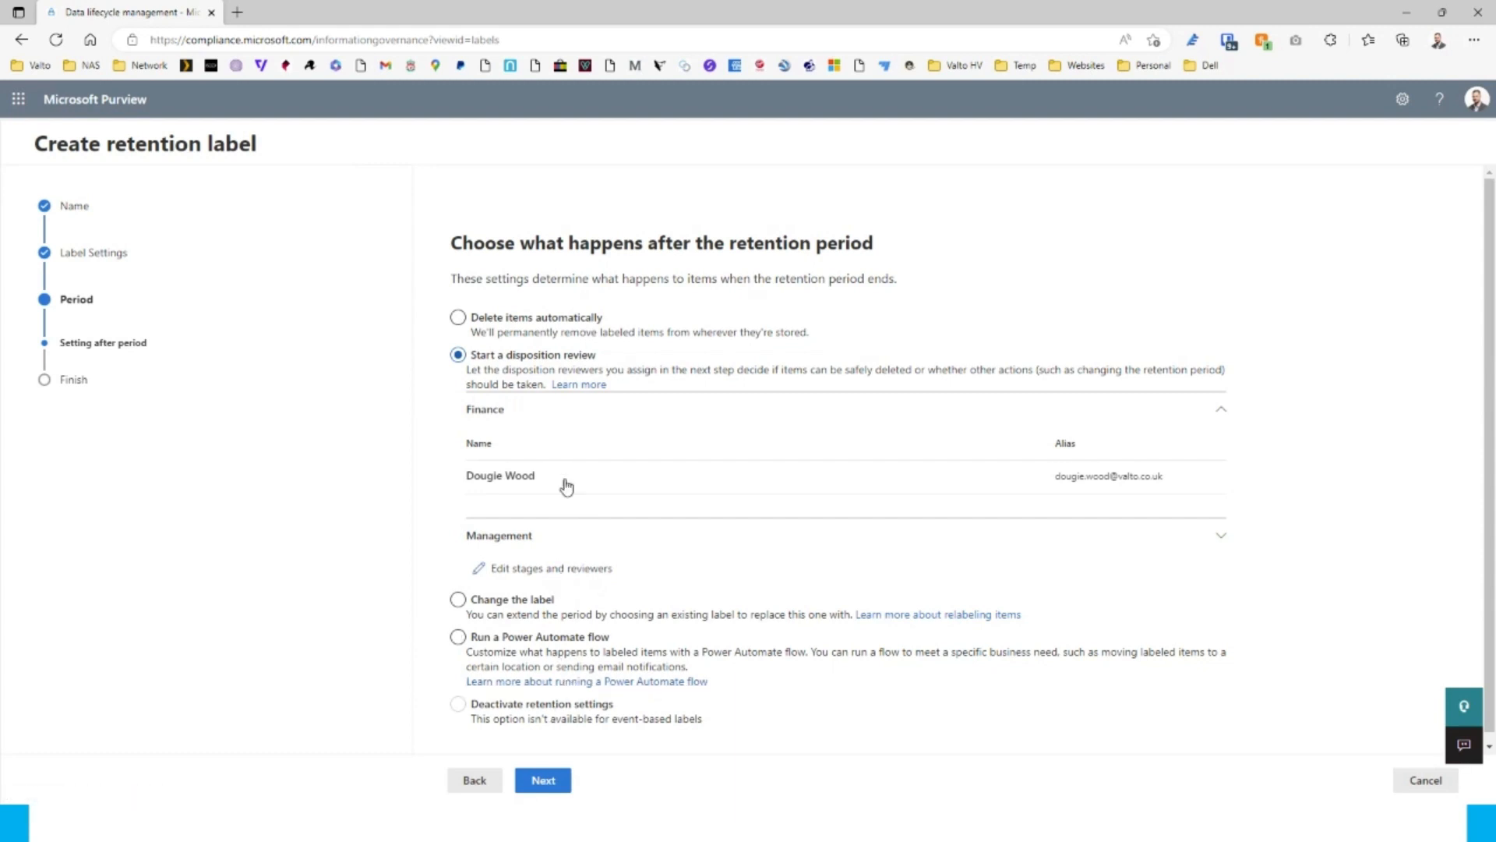
# Step: Try the options to change the label or run a Power Automate flow after retention, and cancel creating the label
pyautogui.scroll(-1, 622, 436)
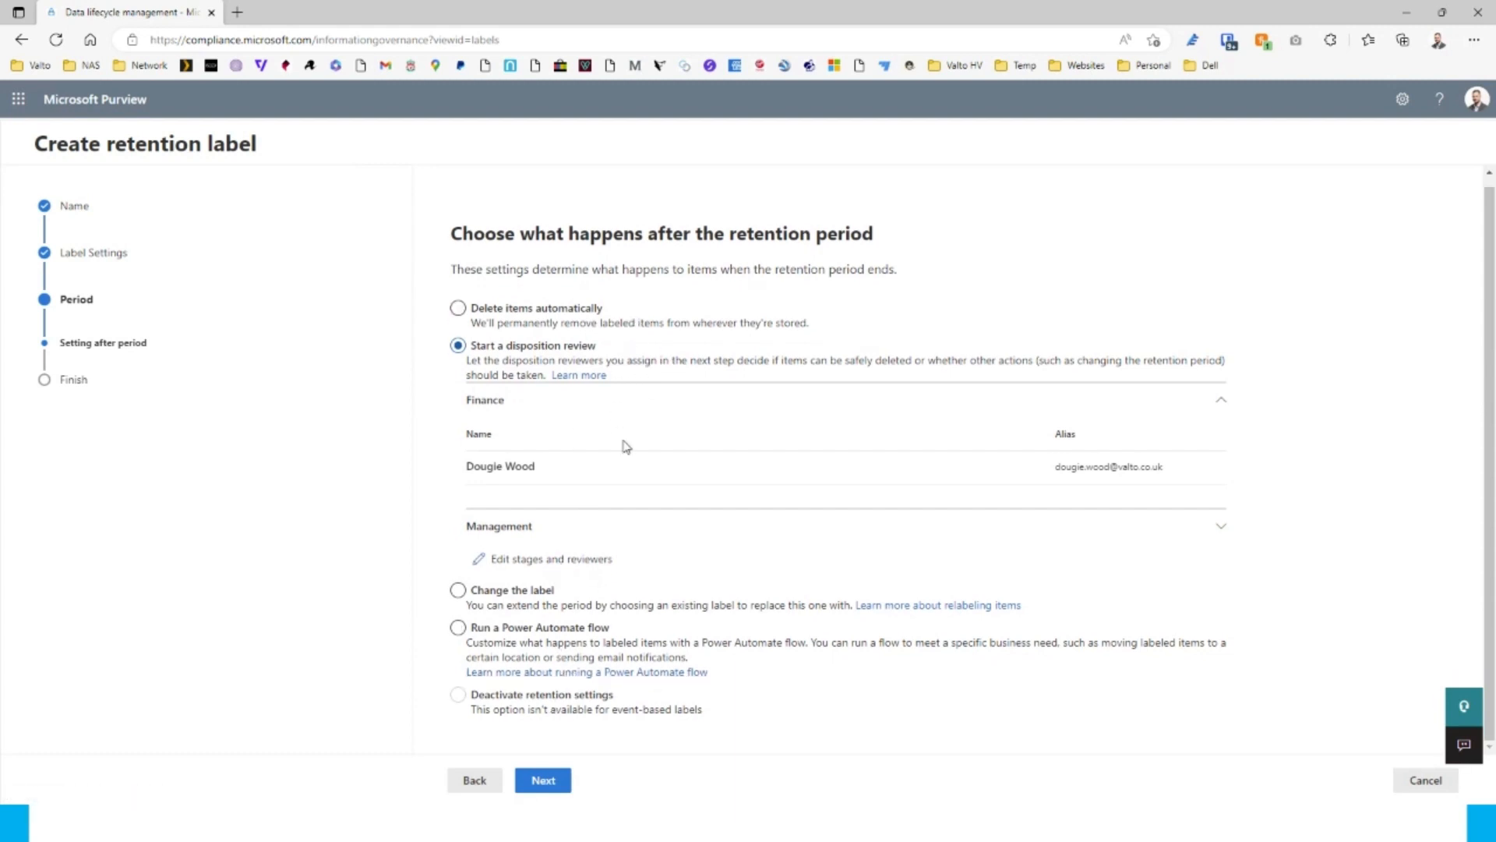
pyautogui.click(462, 628)
pyautogui.click(458, 590)
pyautogui.click(459, 627)
pyautogui.click(461, 628)
pyautogui.click(464, 631)
pyautogui.click(508, 610)
pyautogui.click(473, 642)
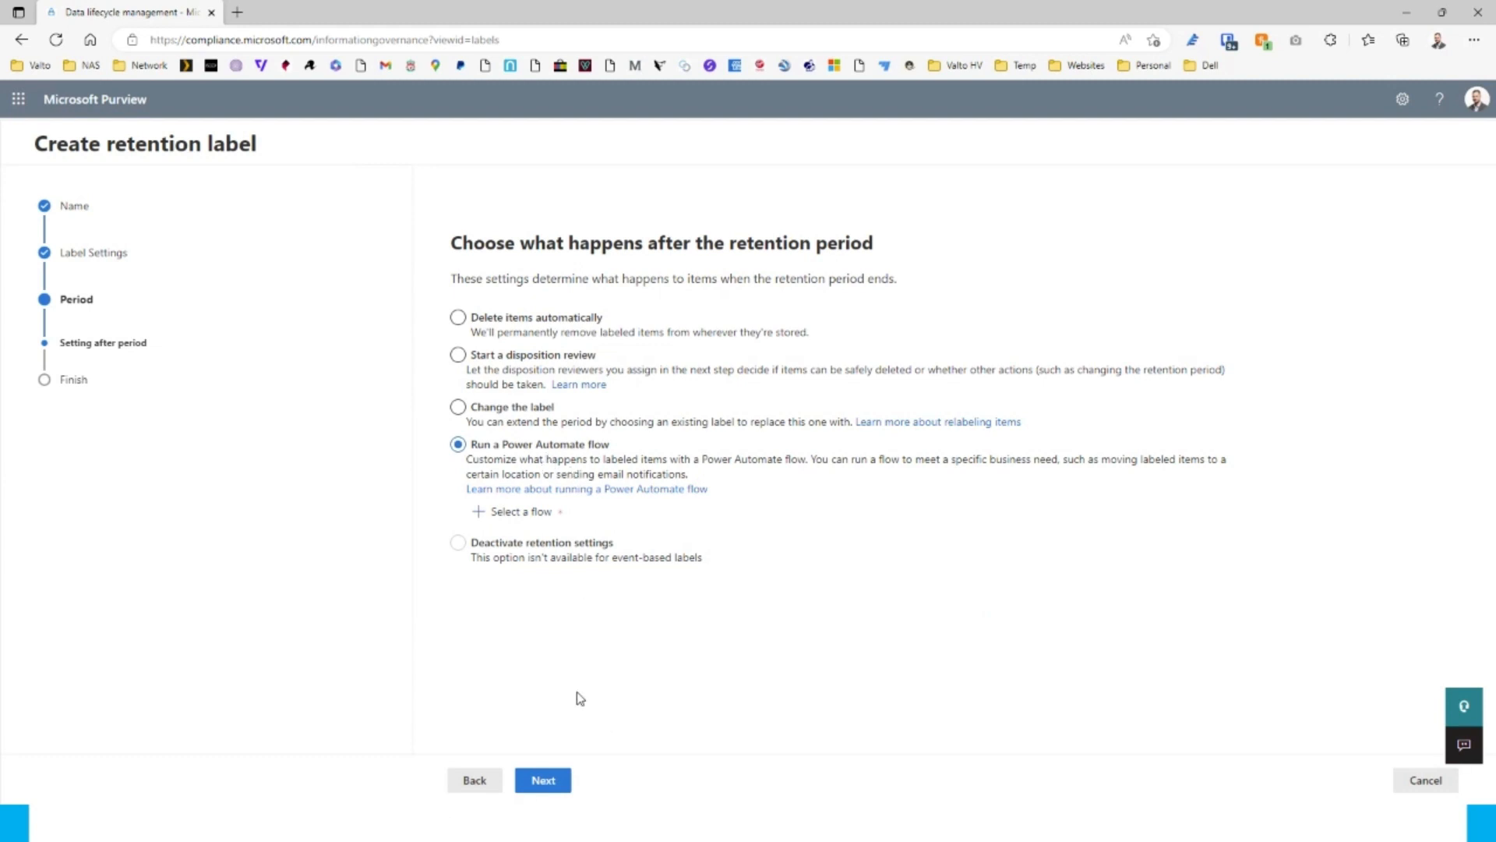
pyautogui.click(1426, 783)
pyautogui.click(571, 456)
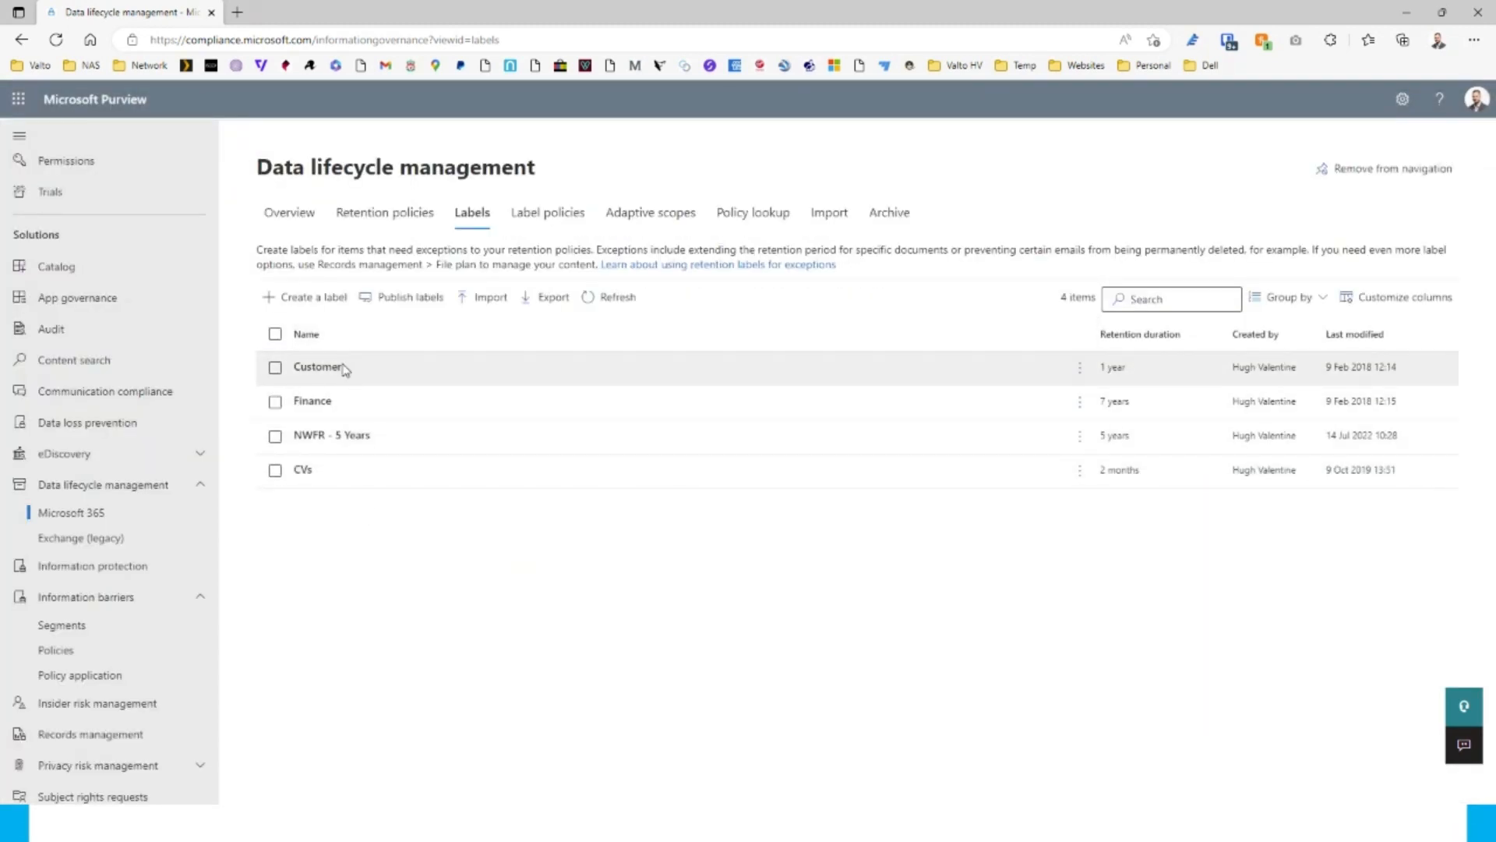
# Step: Review the retention duration and end-of-period action of the existing Customer and Finance labels
pyautogui.click(351, 368)
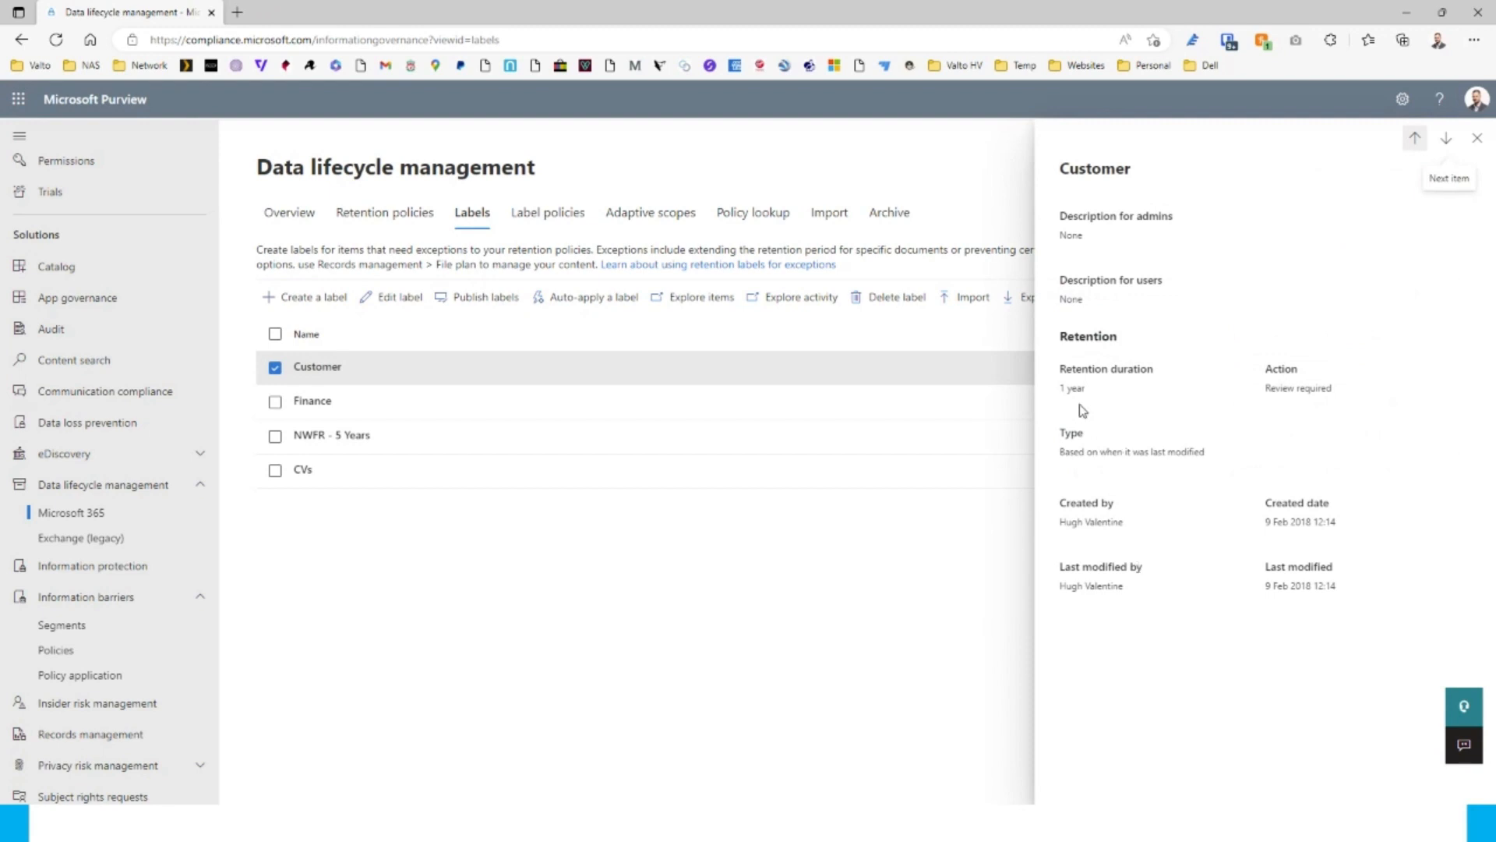
pyautogui.moveTo(1065, 389); pyautogui.dragTo(1100, 388)
pyautogui.moveTo(1264, 388); pyautogui.dragTo(1333, 388)
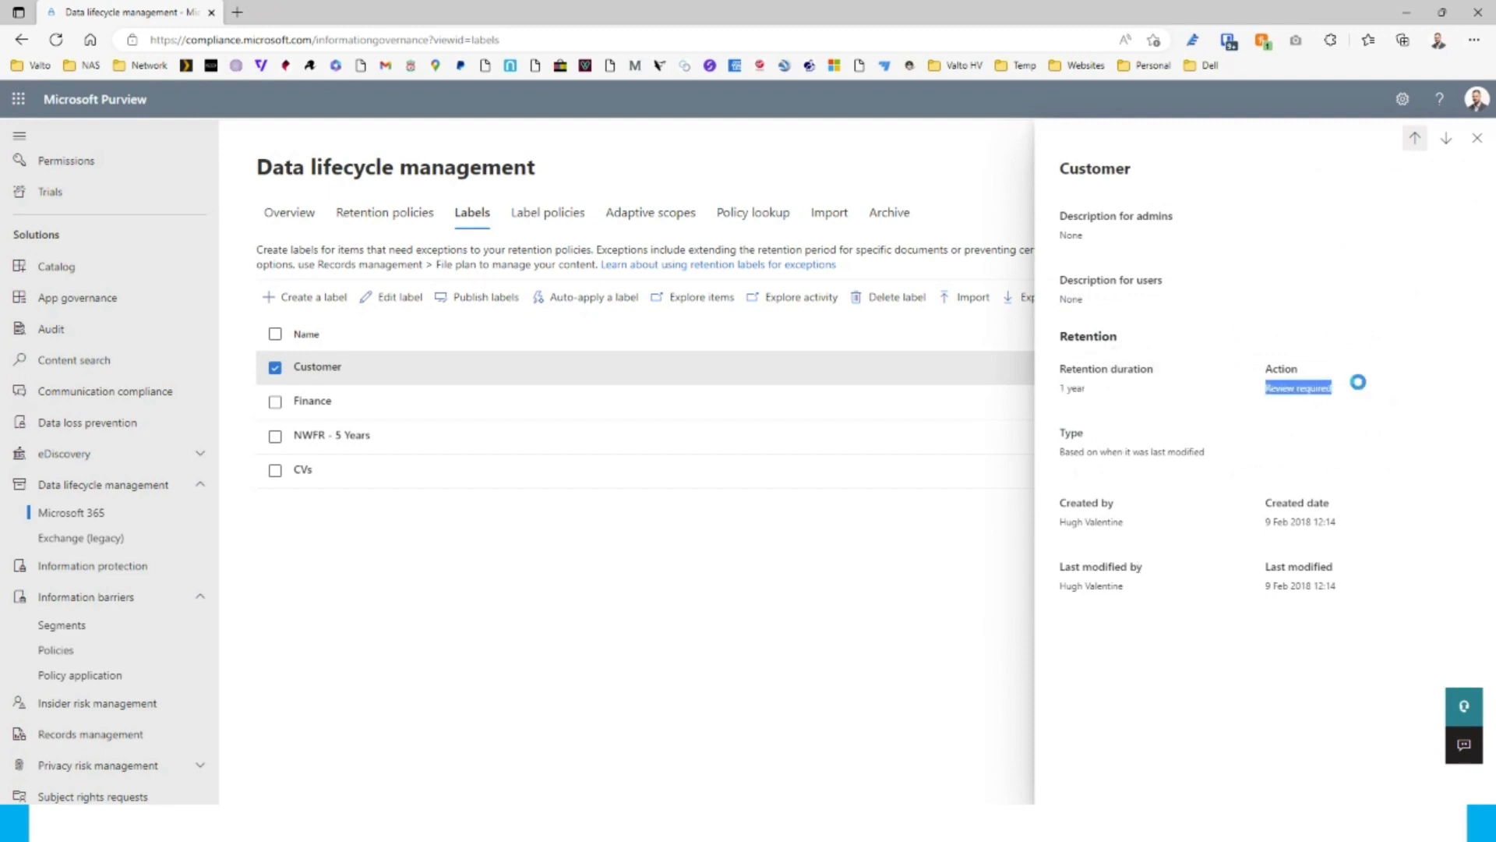
pyautogui.click(1323, 387)
pyautogui.click(1477, 138)
pyautogui.click(290, 400)
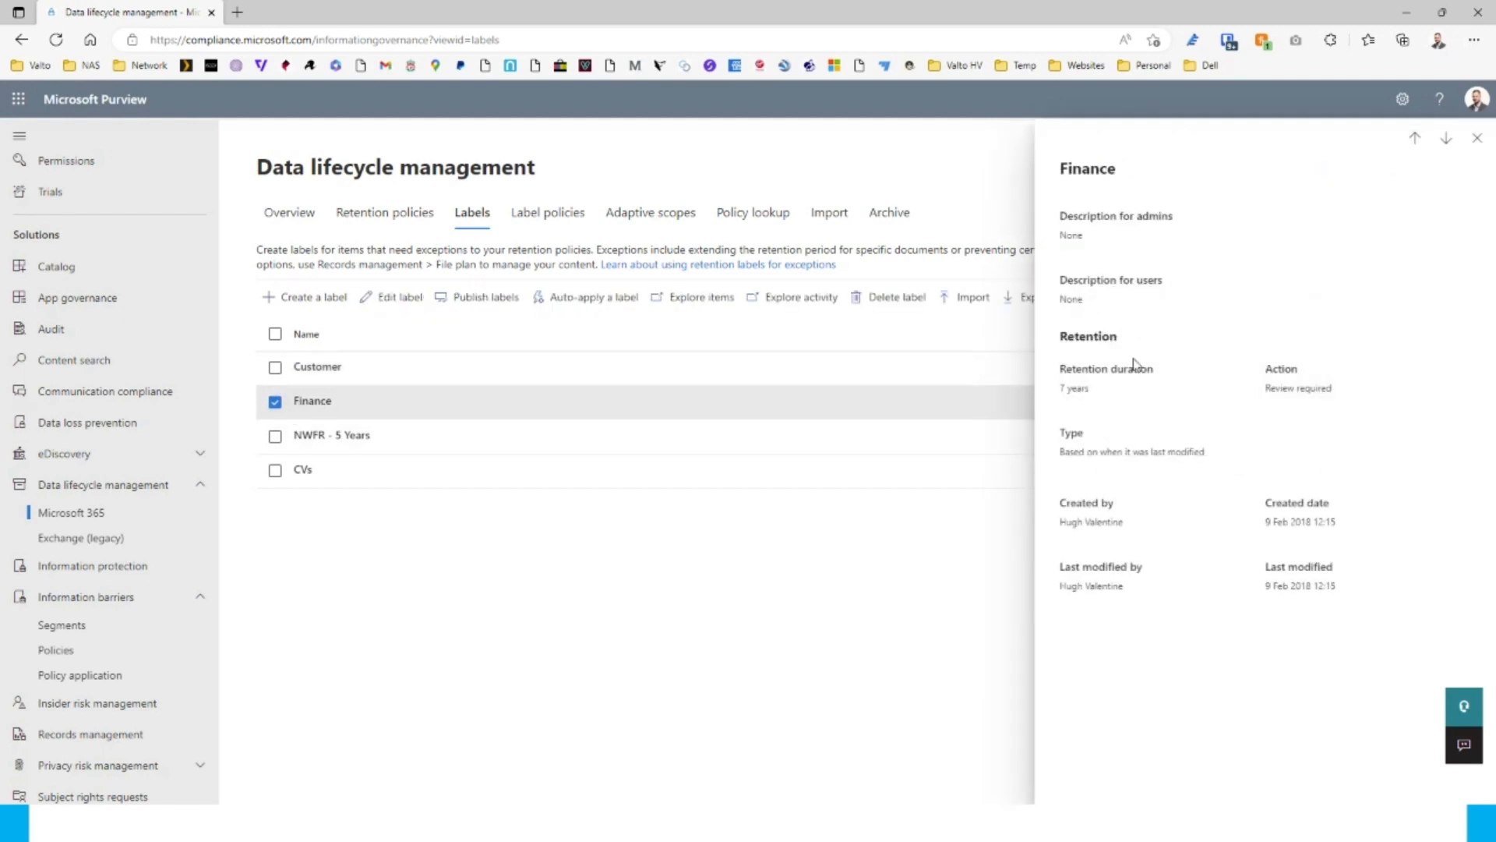
pyautogui.moveTo(1063, 387); pyautogui.dragTo(1180, 386)
pyautogui.click(1477, 138)
# Step: Examine the CVs label's description, retention duration and end-of-period action
pyautogui.click(333, 470)
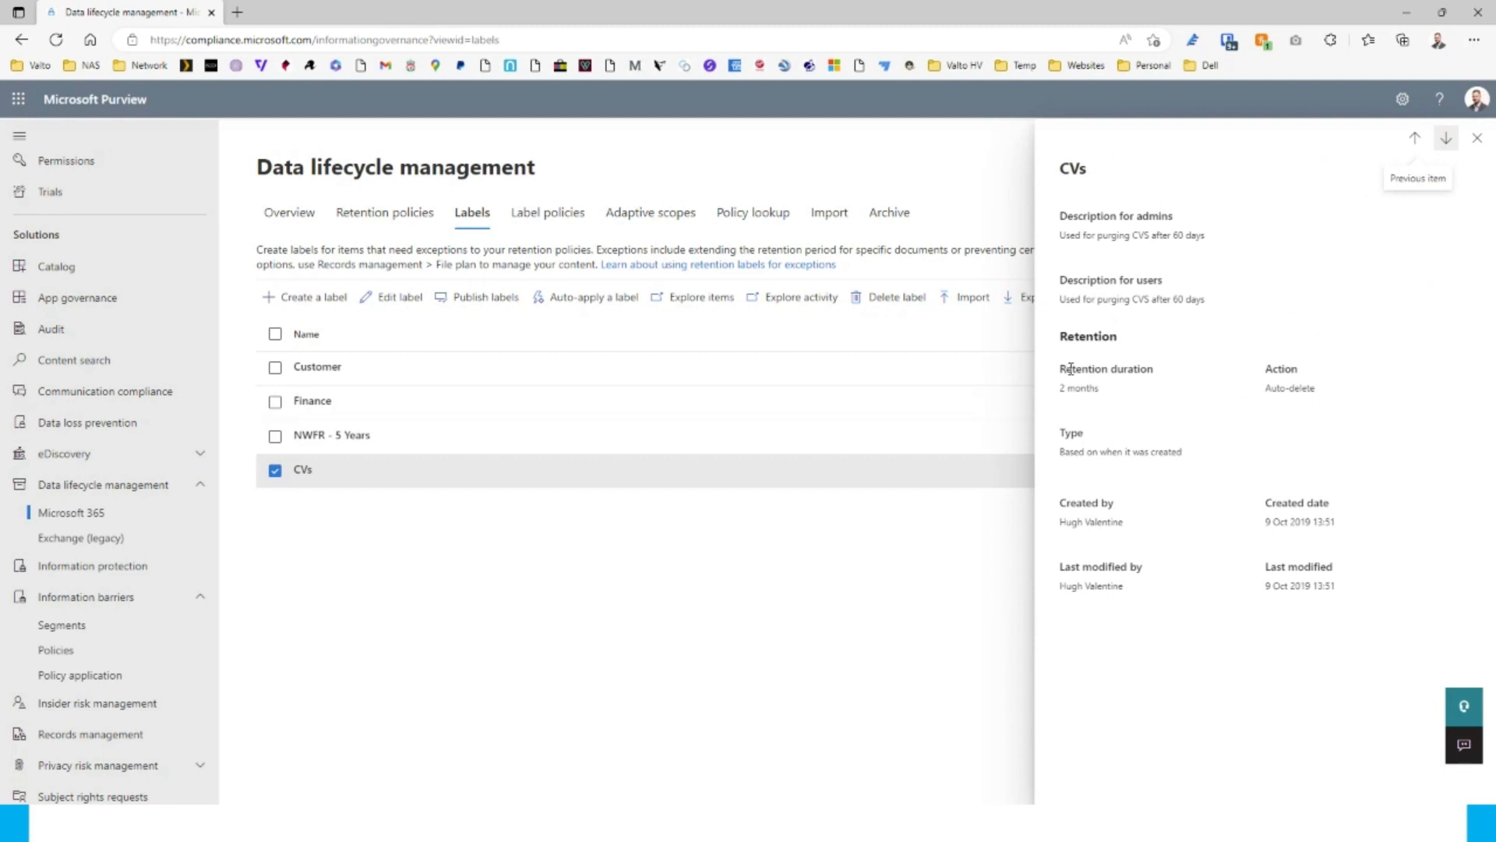
pyautogui.moveTo(1062, 389); pyautogui.dragTo(1156, 391)
pyautogui.click(1149, 393)
pyautogui.moveTo(1142, 236); pyautogui.dragTo(1226, 234)
pyautogui.click(1226, 234)
pyautogui.moveTo(1264, 389); pyautogui.dragTo(1323, 388)
pyautogui.click(1334, 389)
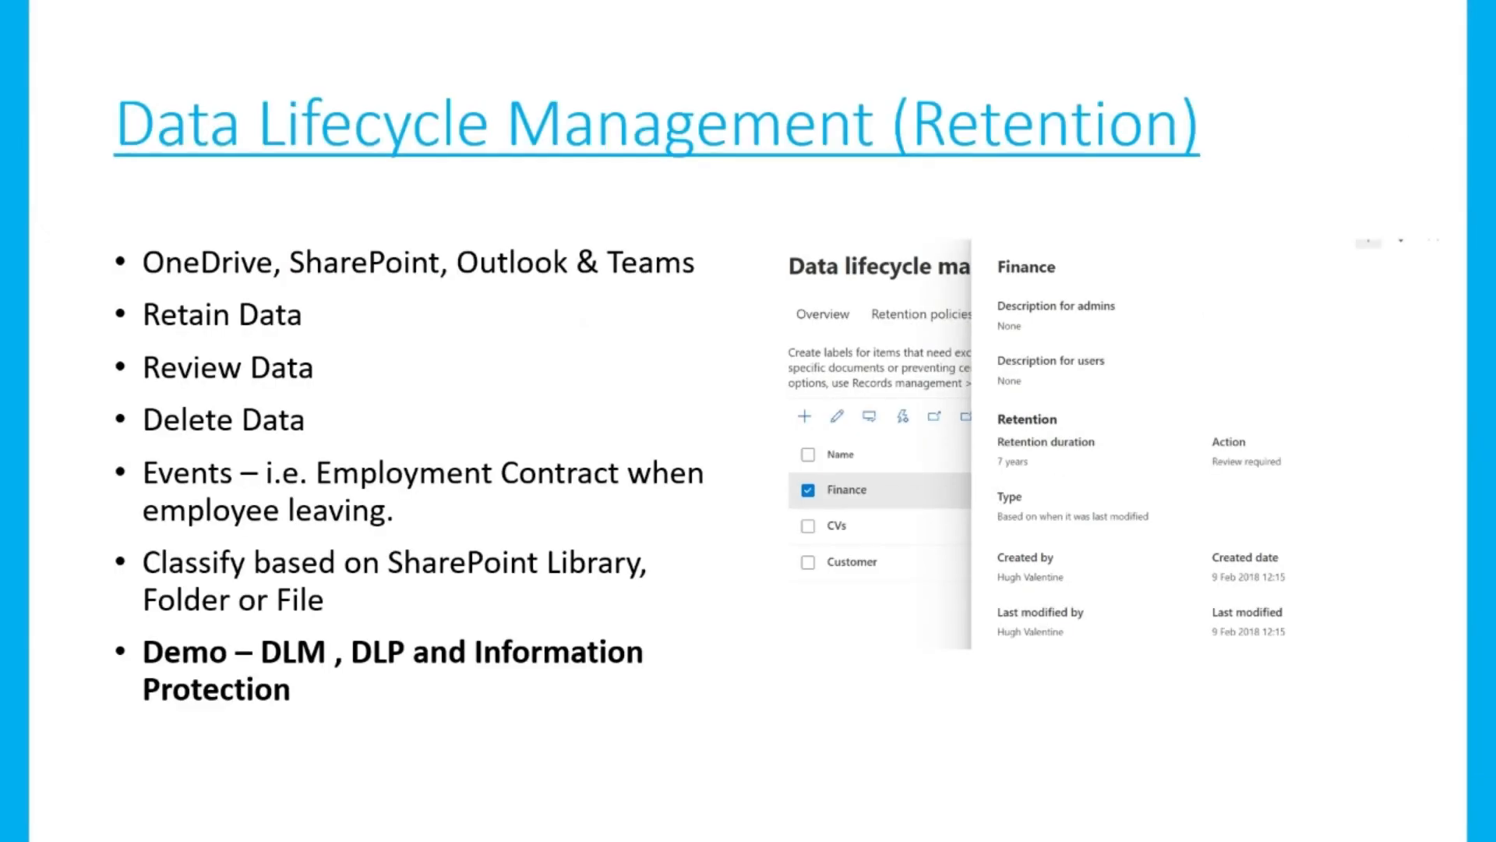
pyautogui.press('Right')
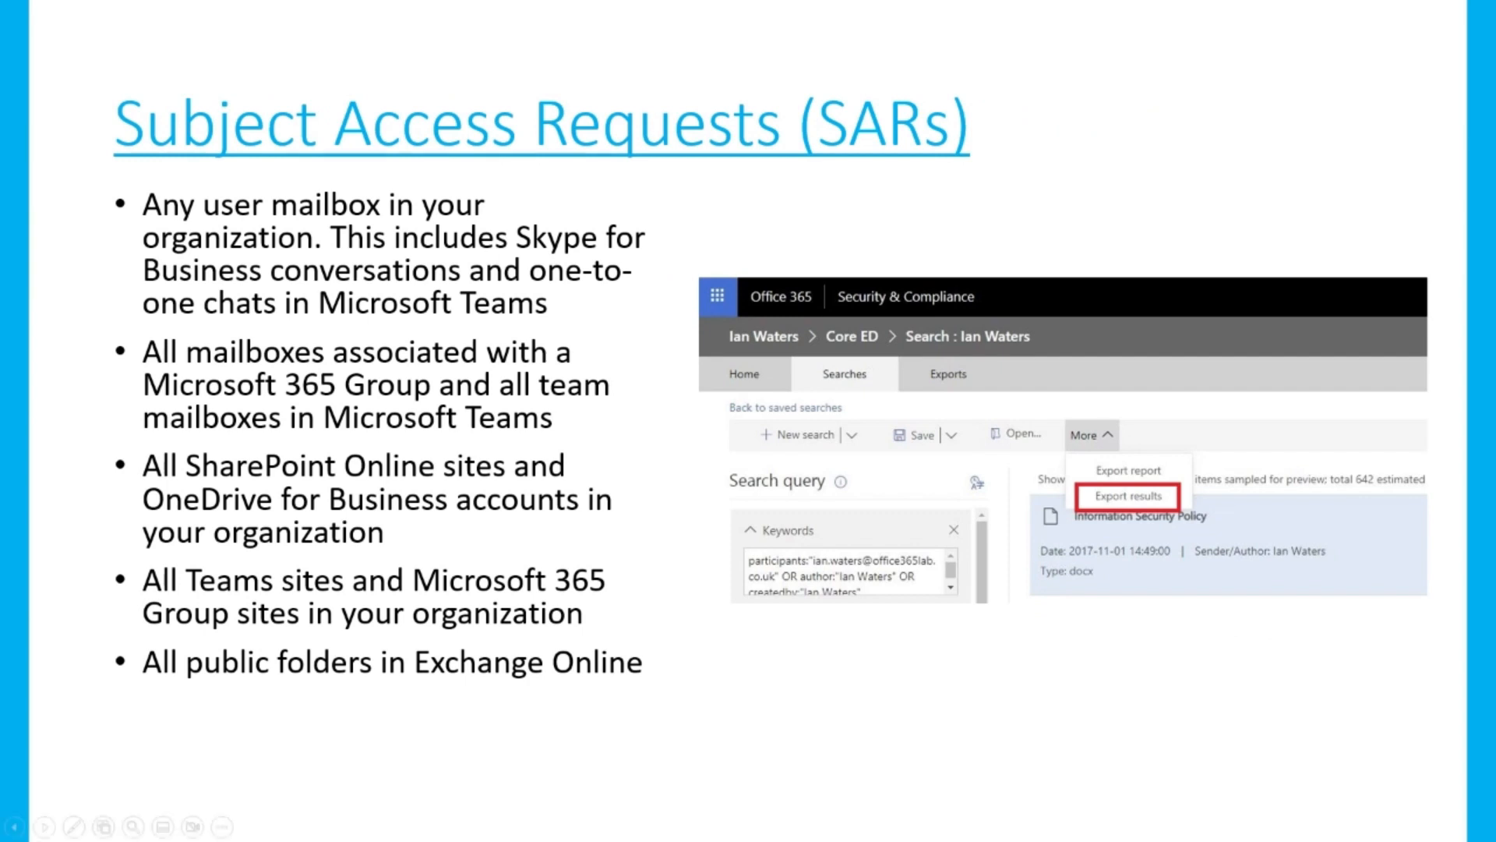
pyautogui.hotkey('alt', 'Tab')
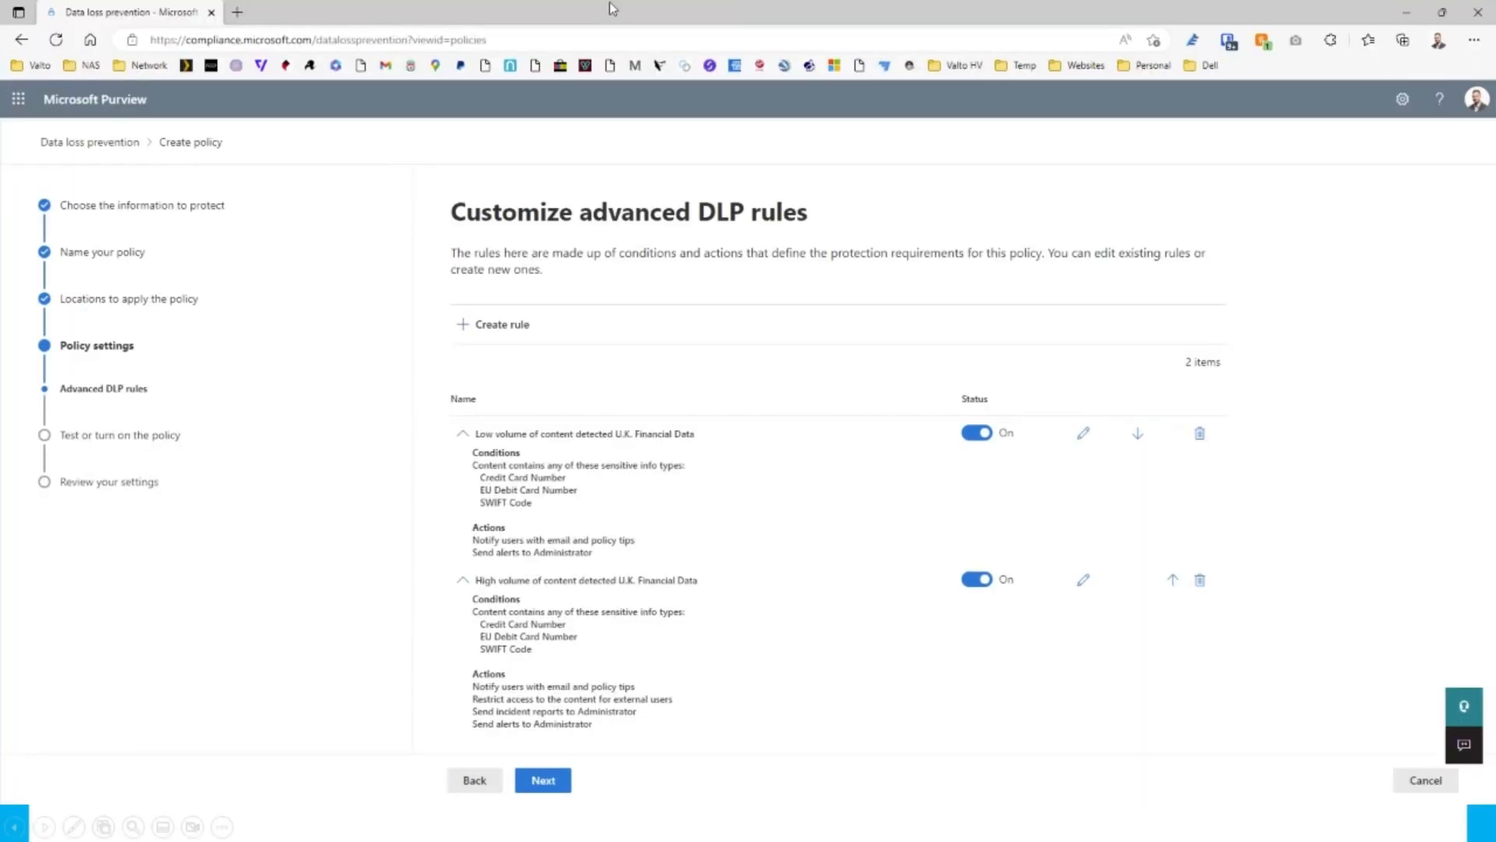
pyautogui.moveTo(611, 8); pyautogui.dragTo(0, 7)
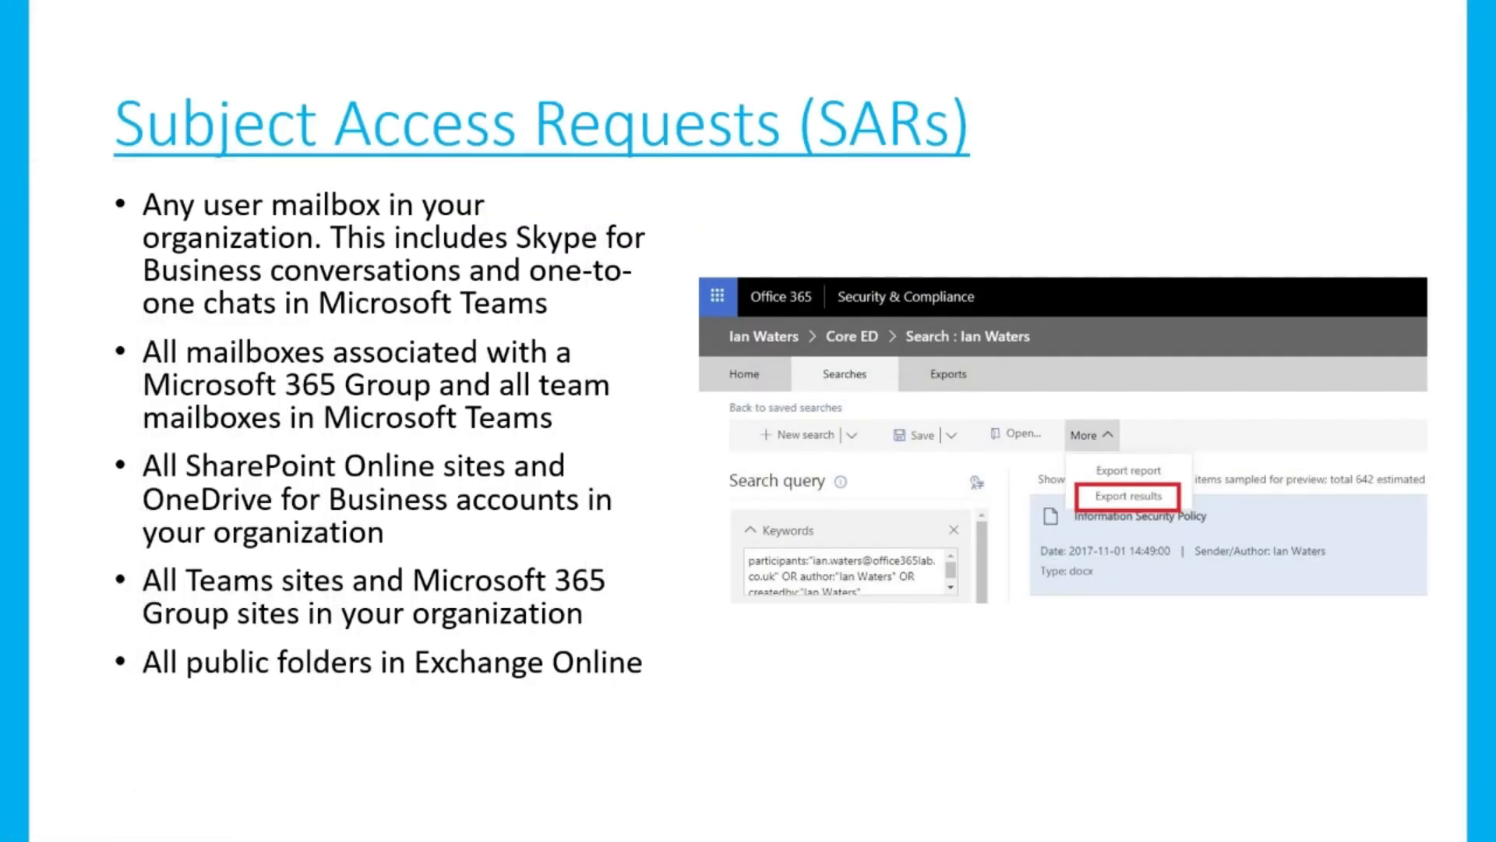